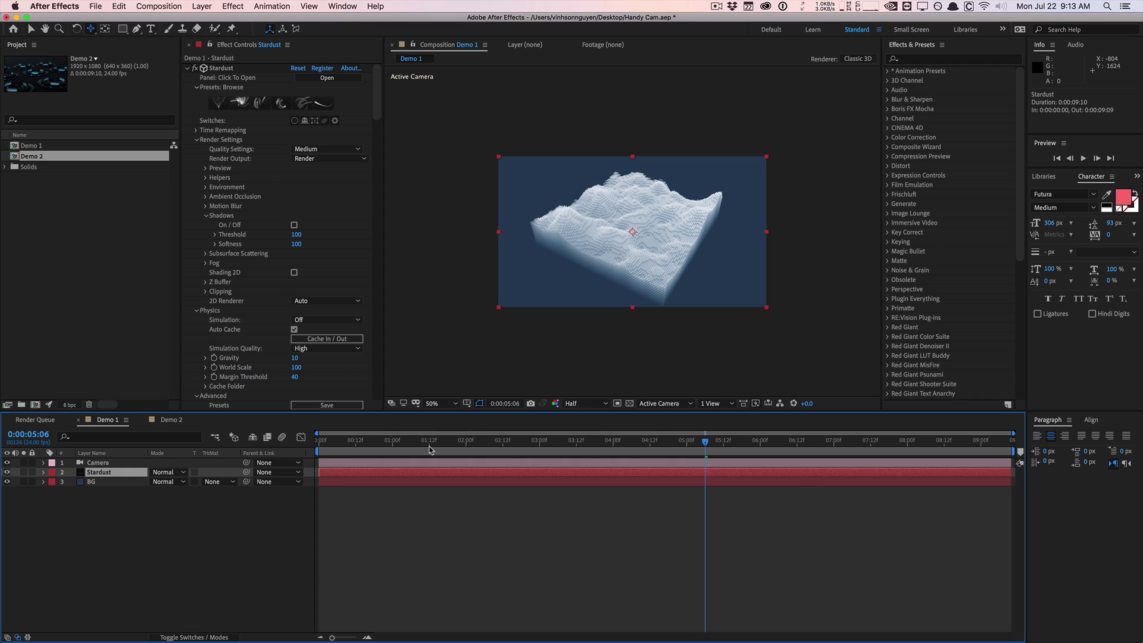
Step: Examine the Stardust terrain animation in Demo 1 at several times up to 0:00:07:00
drag(340, 443, 574, 441)
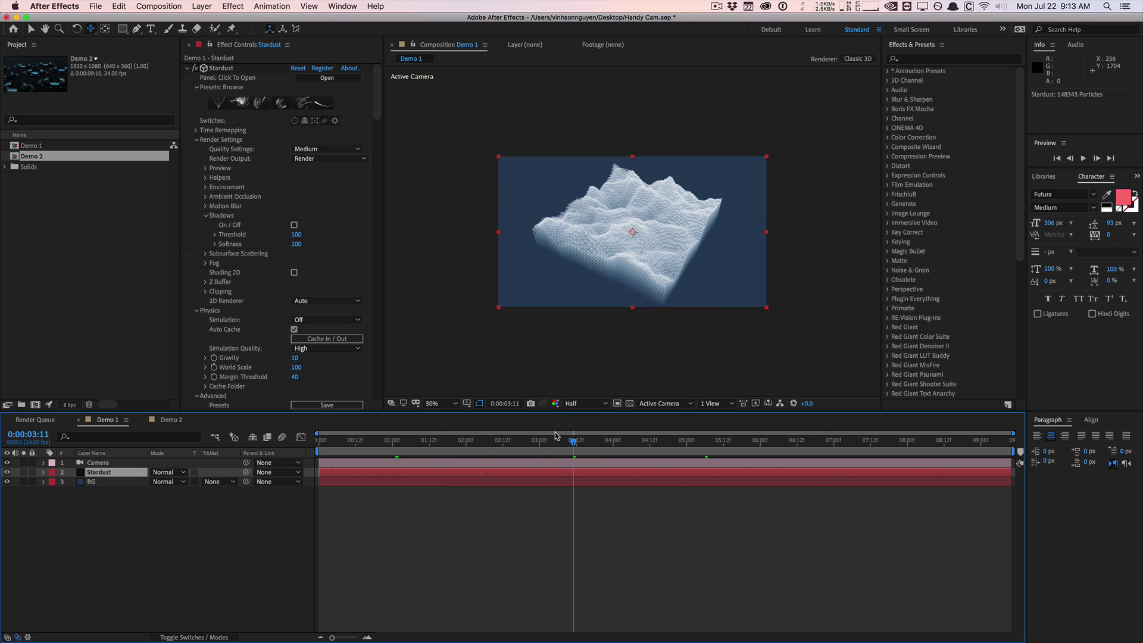
drag(574, 443, 687, 441)
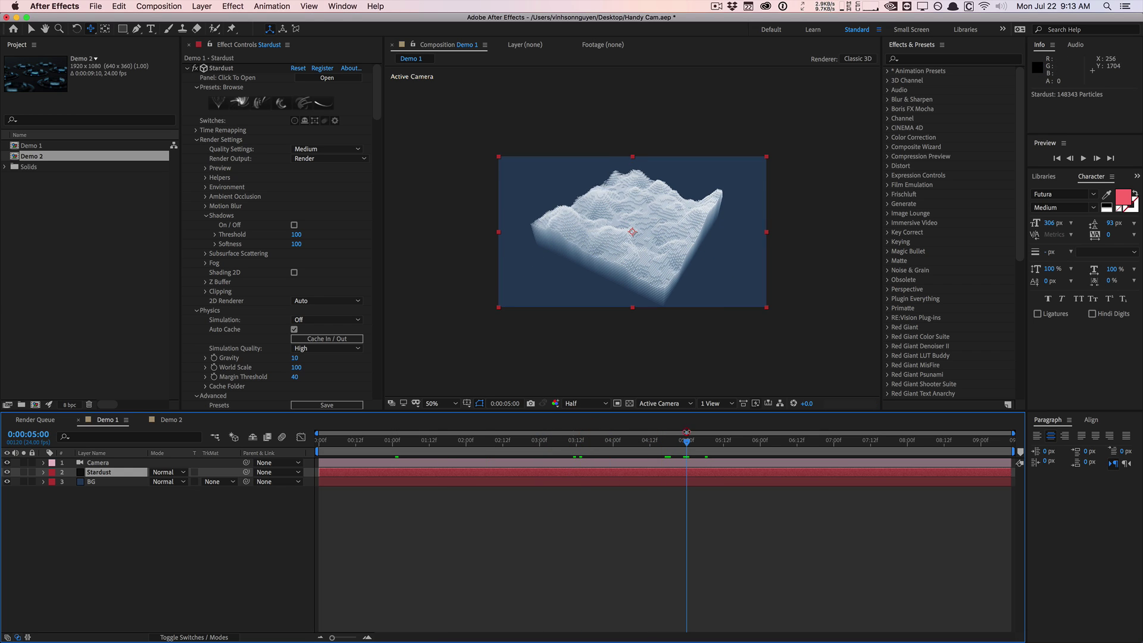
click(432, 442)
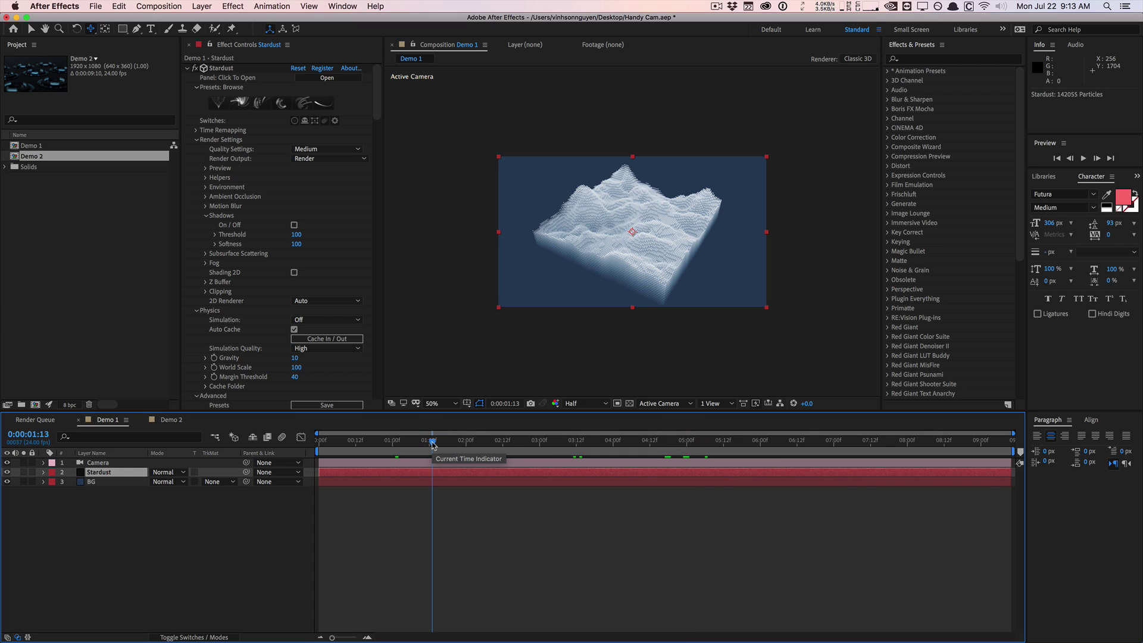
click(540, 441)
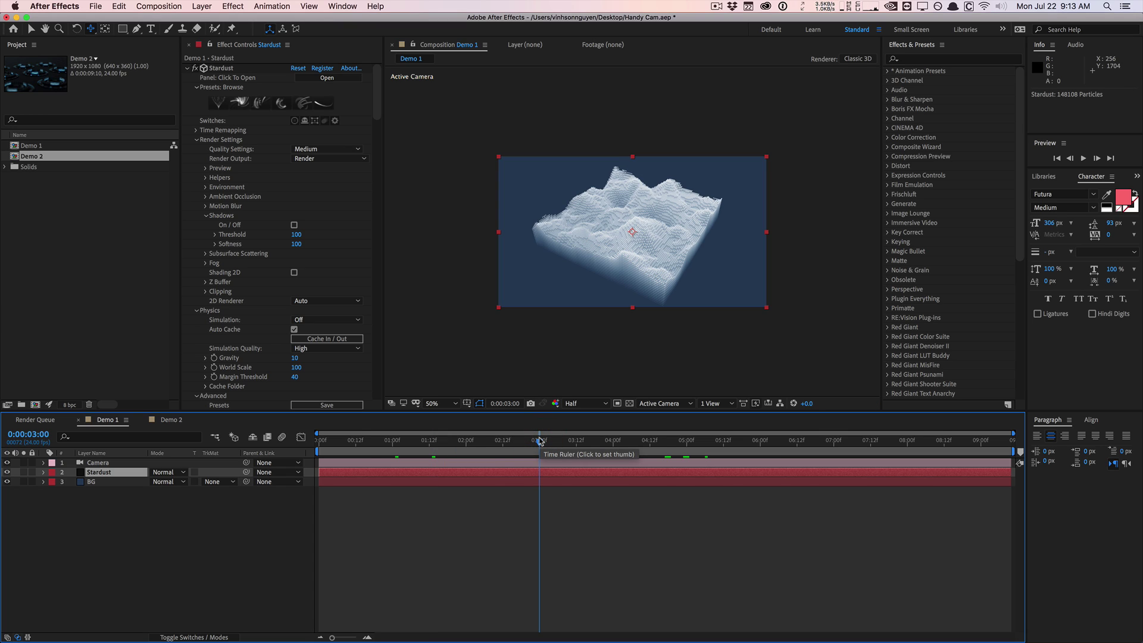
click(613, 441)
click(690, 442)
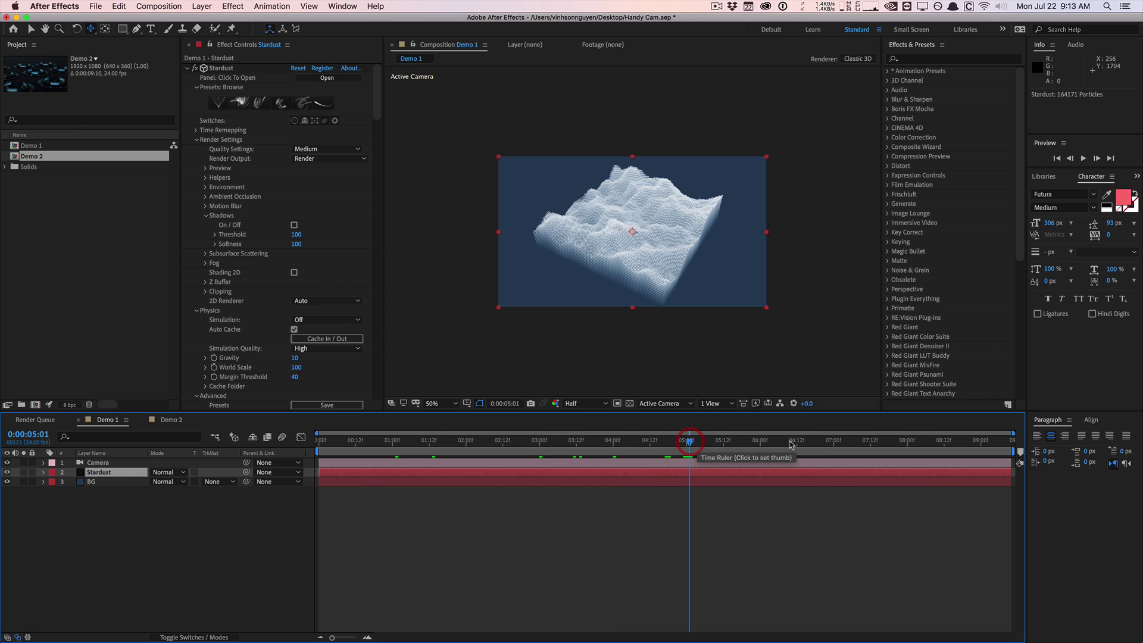
click(834, 443)
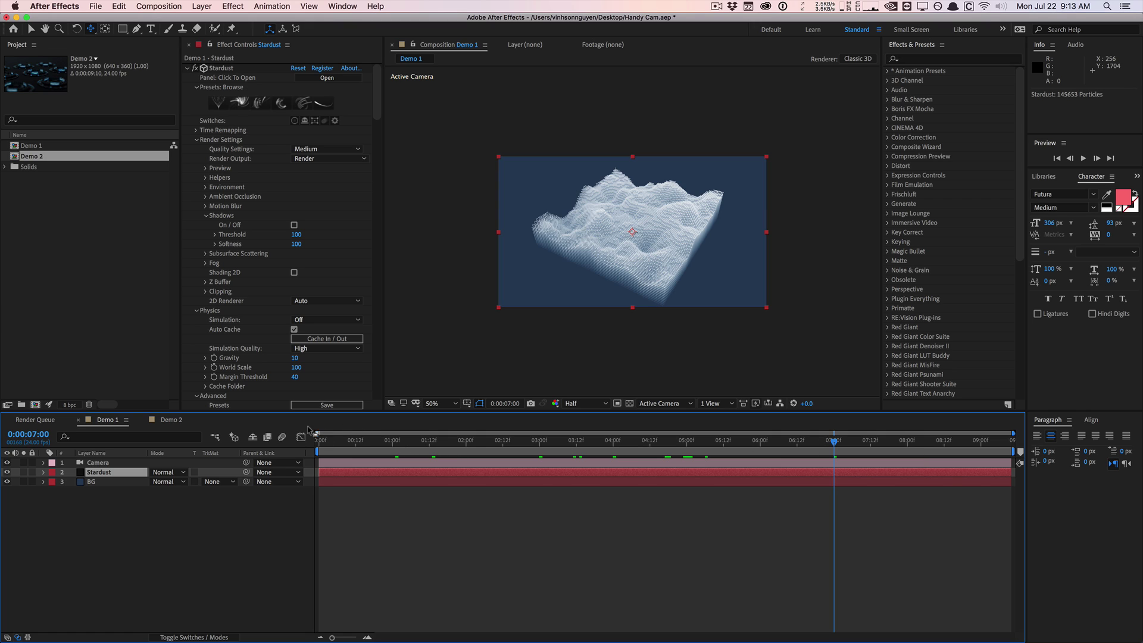
Step: Delete the existing Camera layer from the Demo 1 composition and leave no layer selected
click(111, 465)
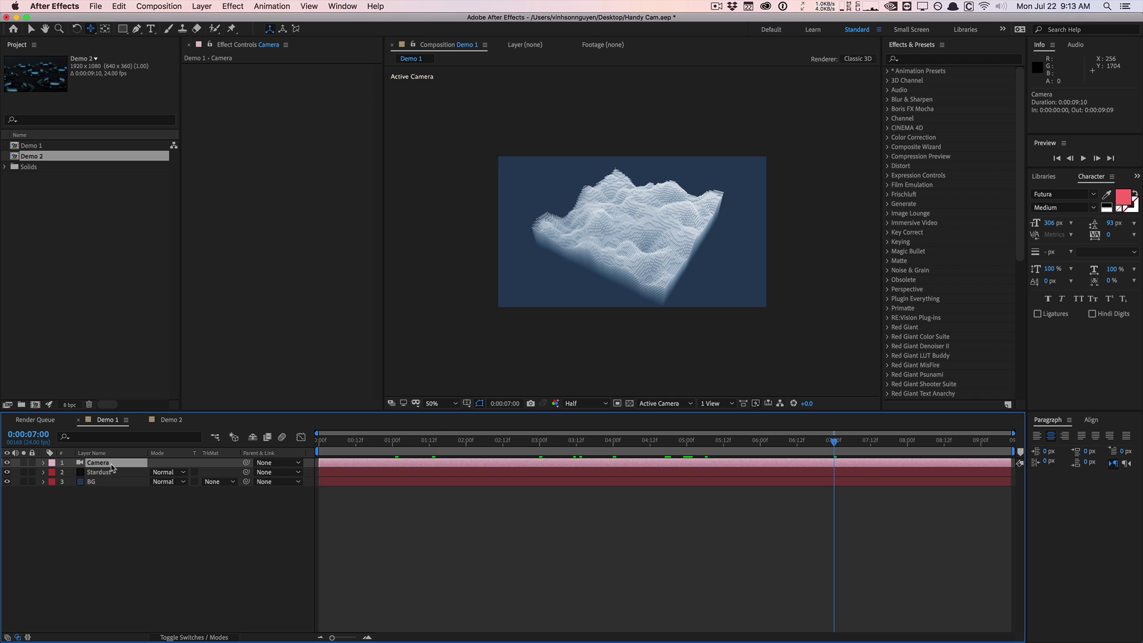
key(Delete)
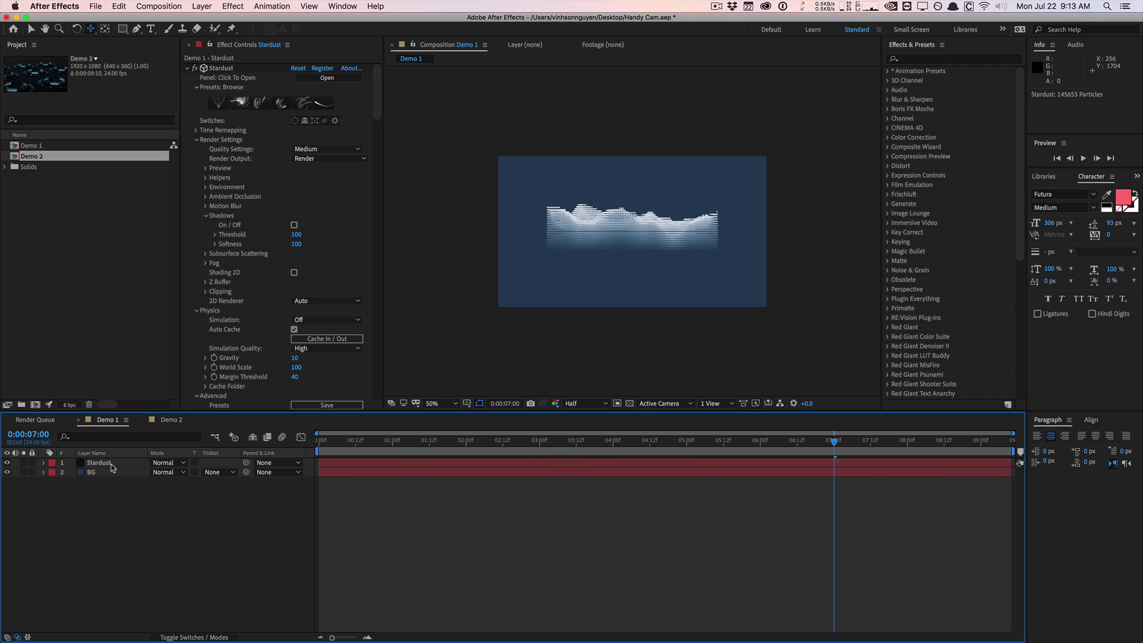
click(200, 513)
Step: Add a new null object layer to Demo 1, keeping its default name
click(212, 5)
mouse_move(268, 19)
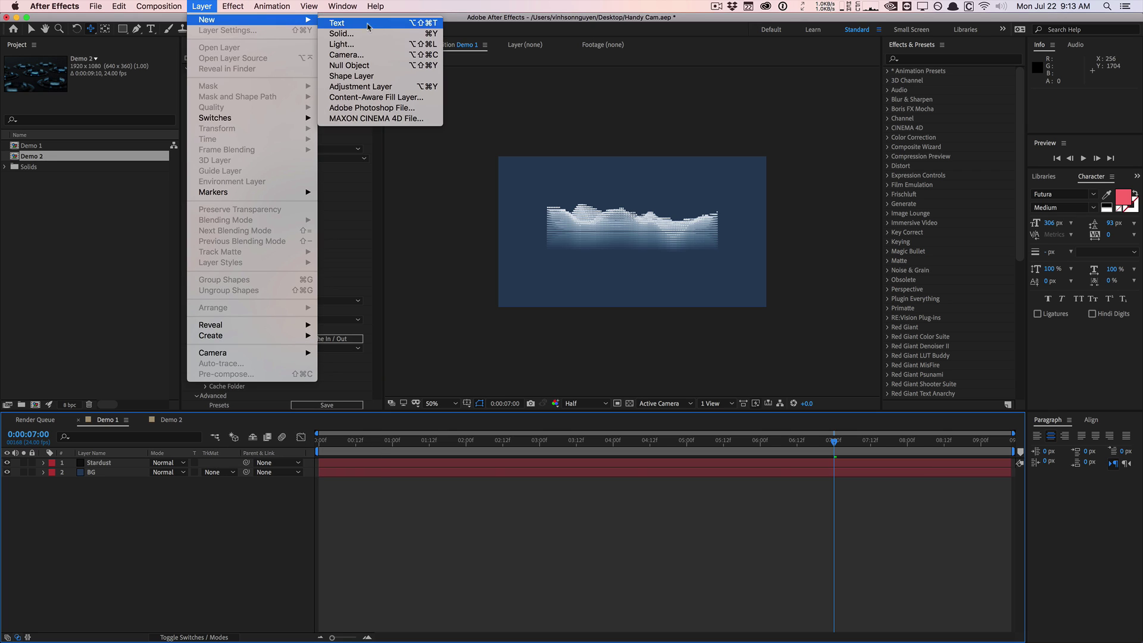
click(357, 64)
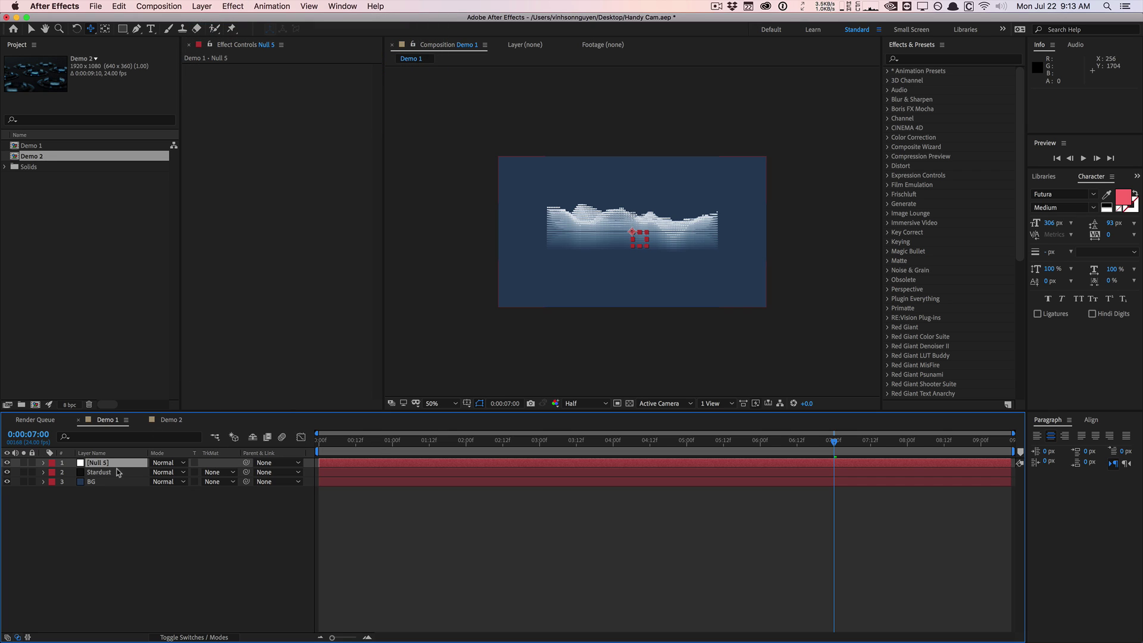
key(Return)
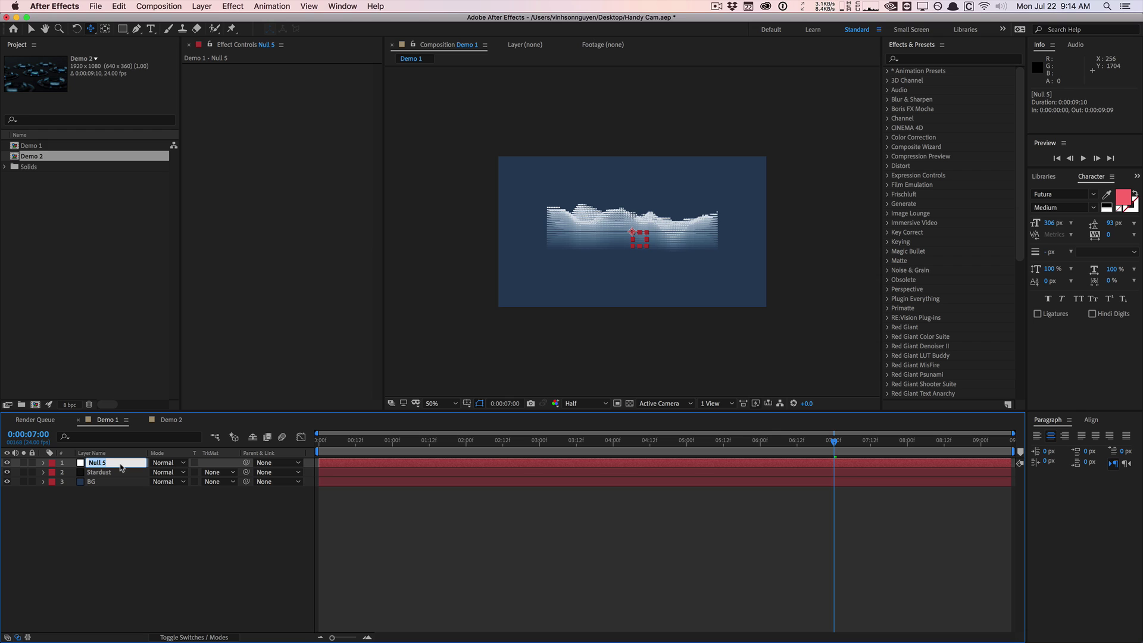
key(Return)
Step: Apply the Plugin Everything HandyCam effect to the null layer and run its Setup to generate the camera rig
click(232, 6)
scroll(284, 475, down, 3)
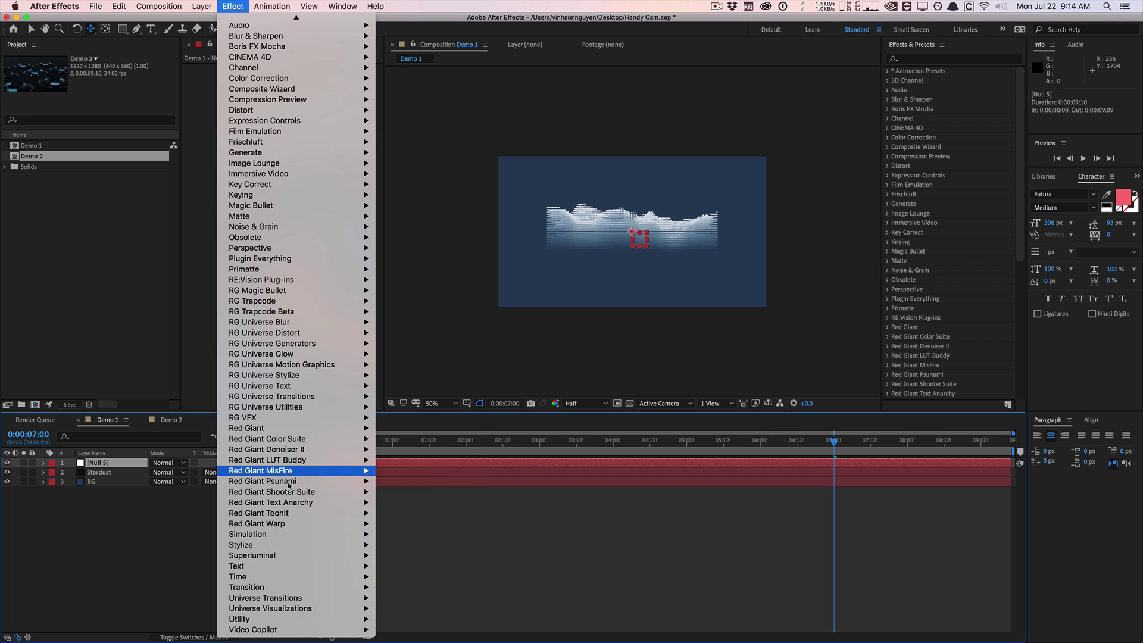
mouse_move(320, 259)
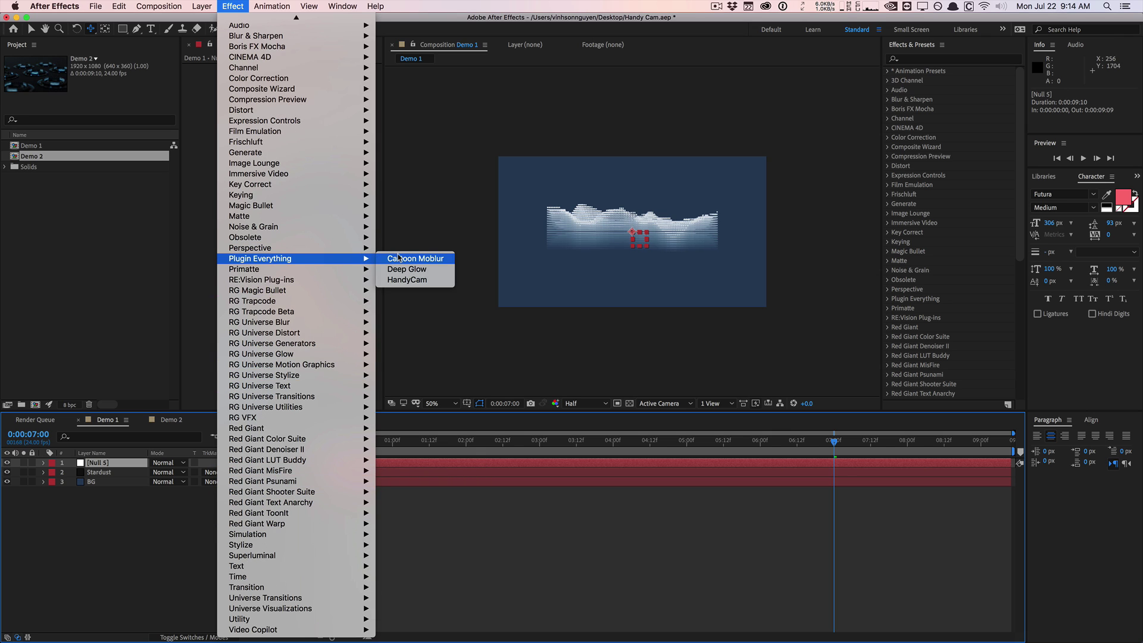
click(404, 280)
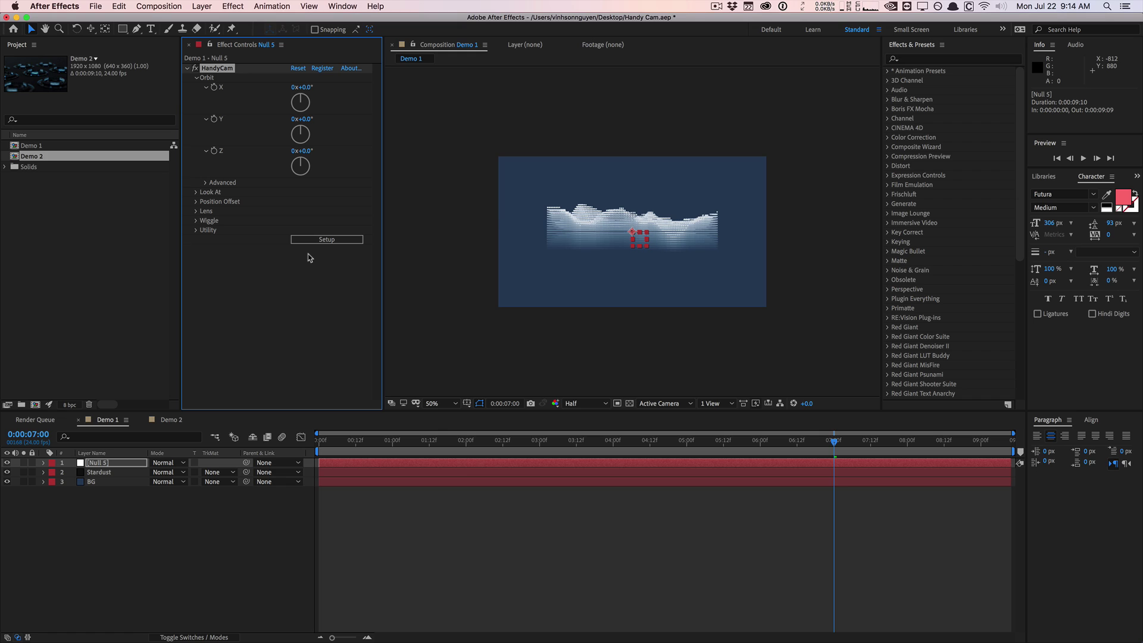
click(316, 240)
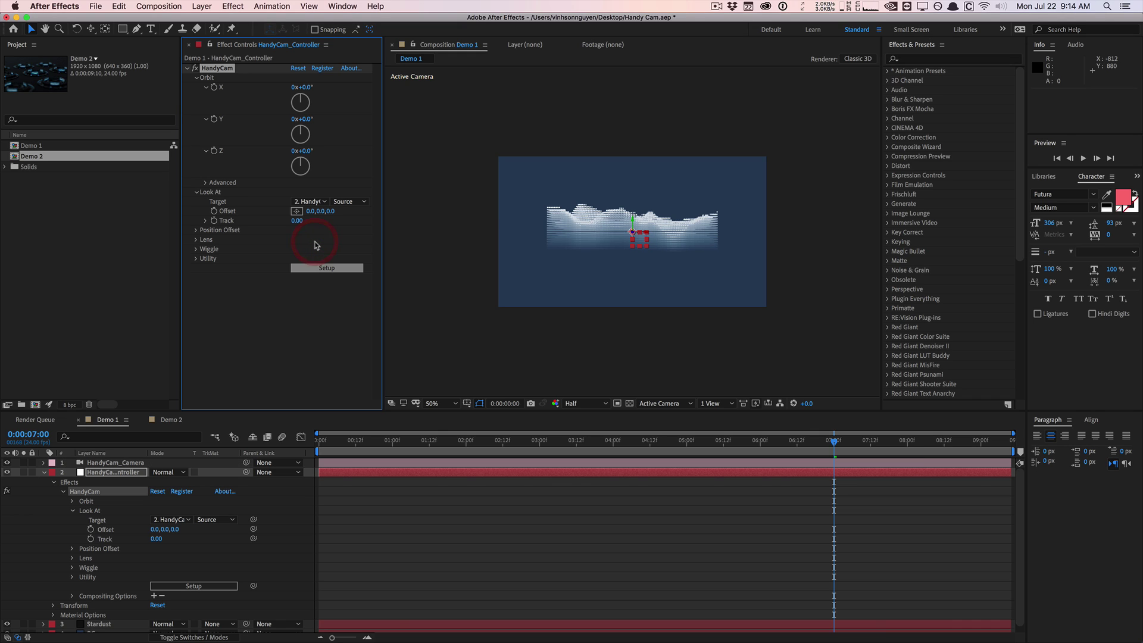
Step: Examine the expressions on the HandyCam_Camera layer's transform and camera option properties, then collapse the layer
click(124, 464)
key(e)
key(e)
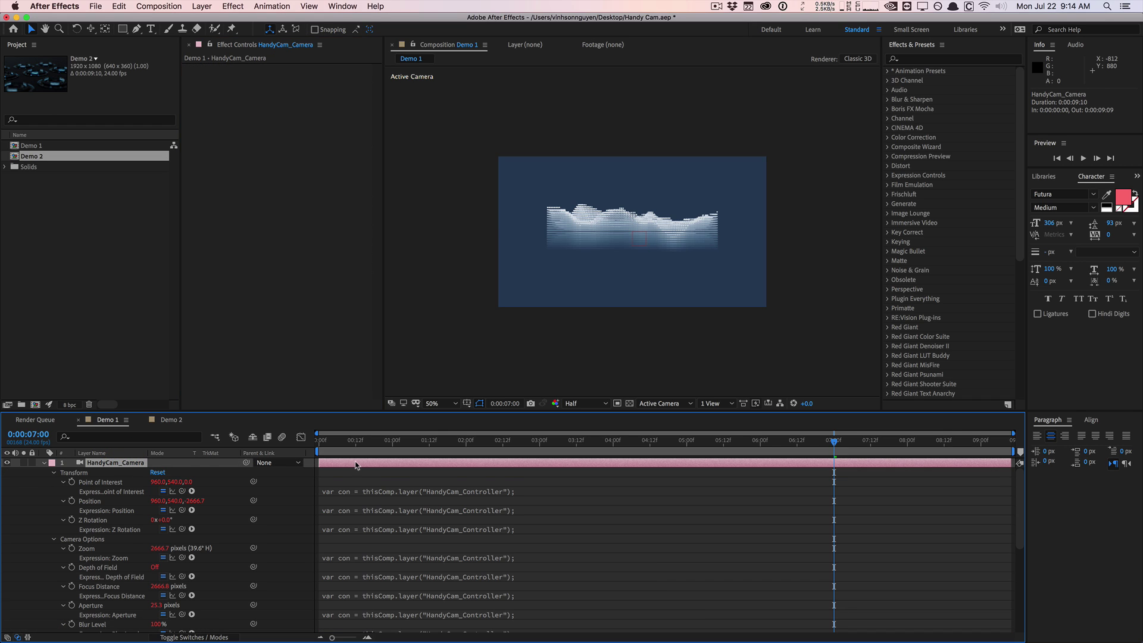
scroll(346, 505, down, 3)
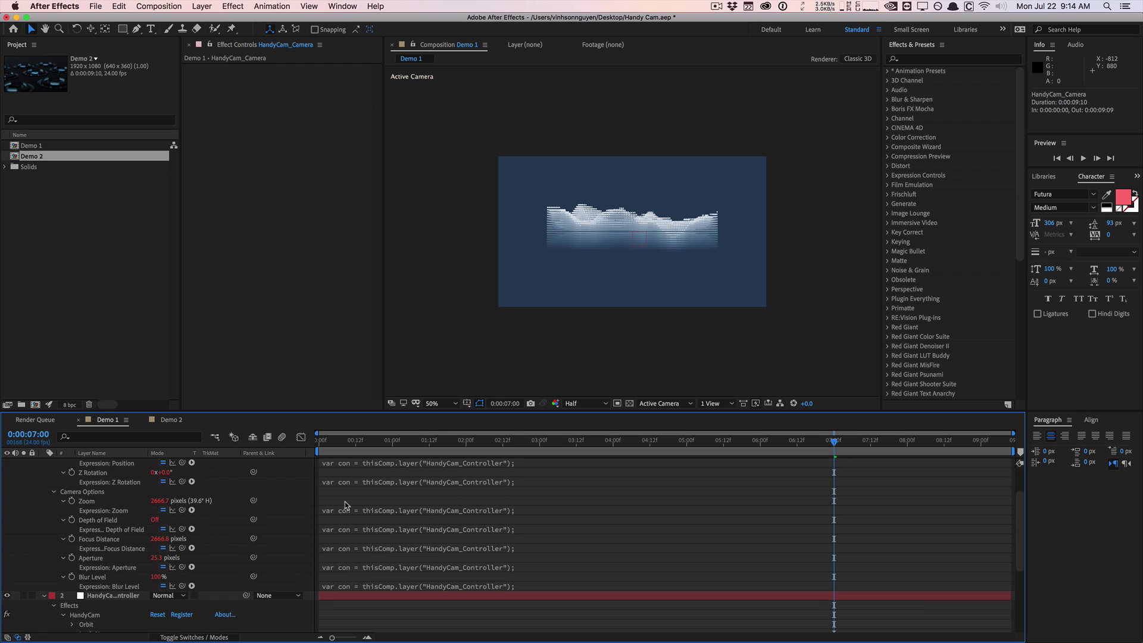
scroll(346, 505, up, 3)
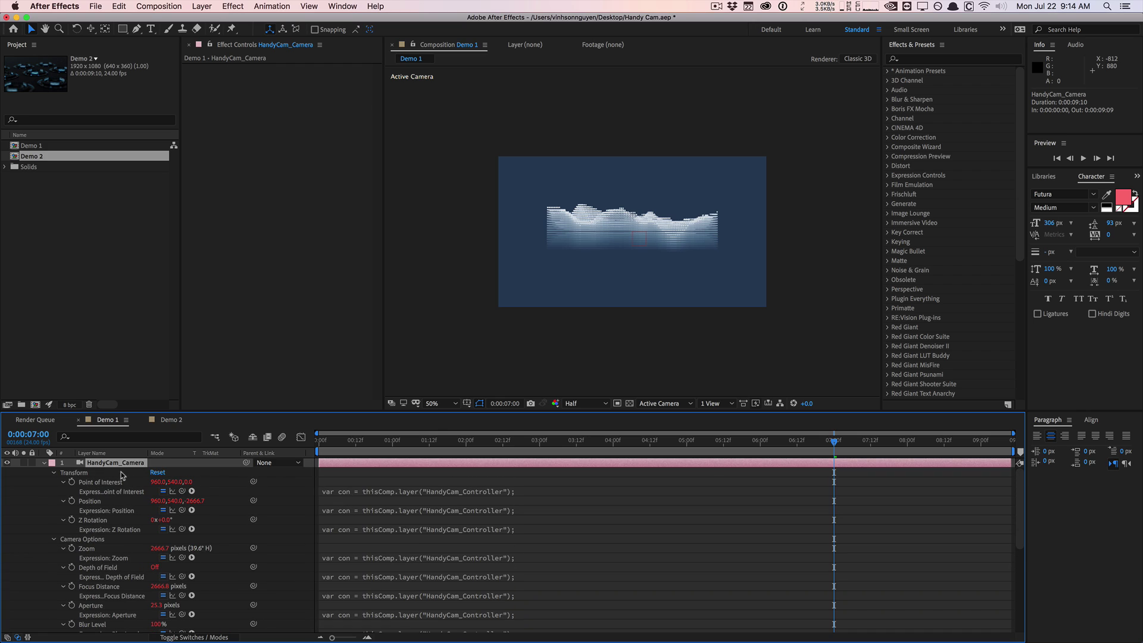
click(43, 469)
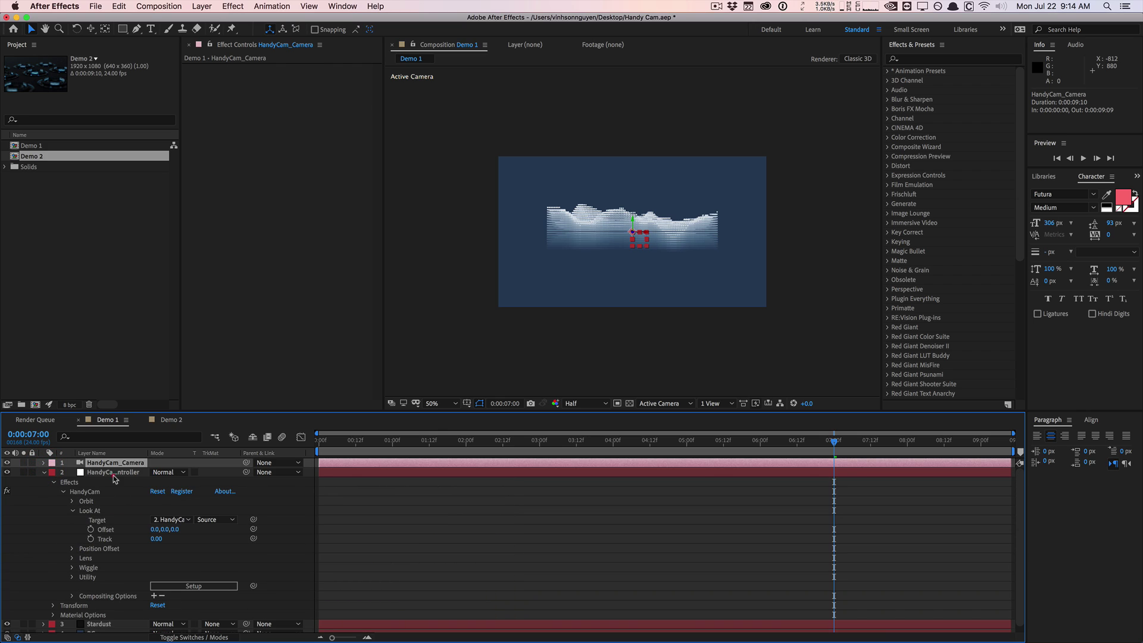
Step: Collapse the HandyCam_Controller layer's properties and leave that layer selected with its effect controls shown
click(113, 473)
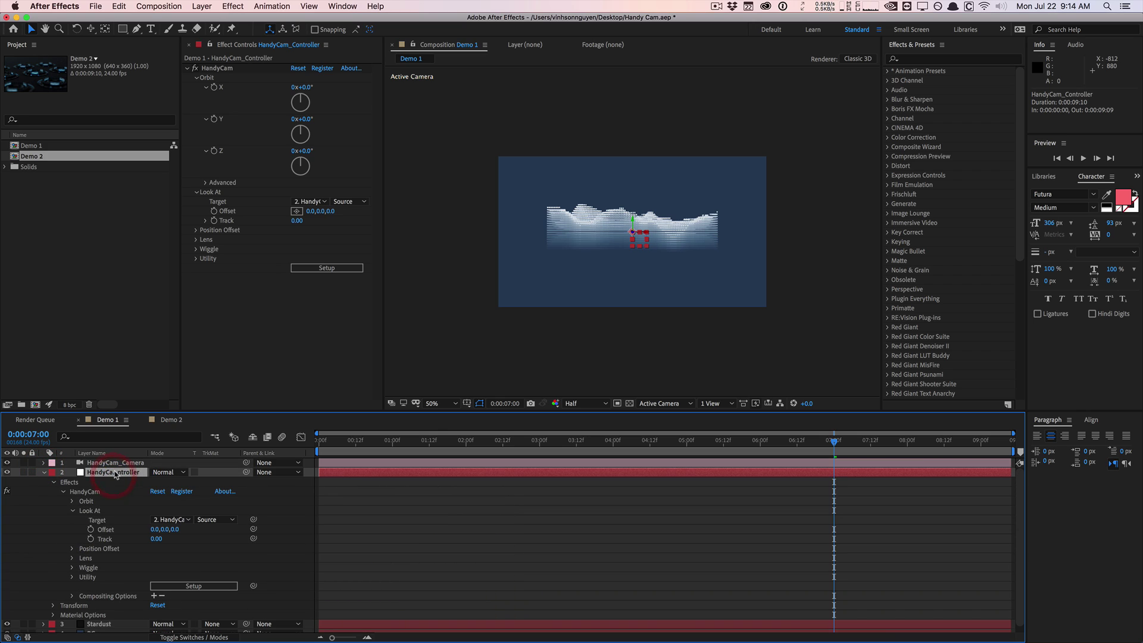
click(44, 472)
click(115, 465)
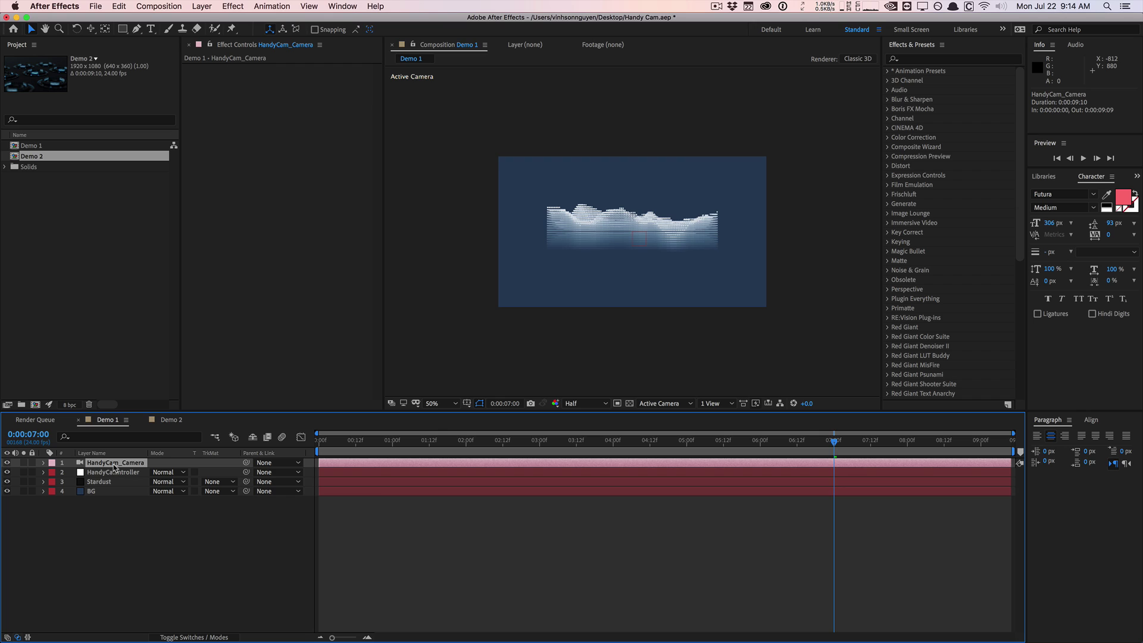
click(116, 474)
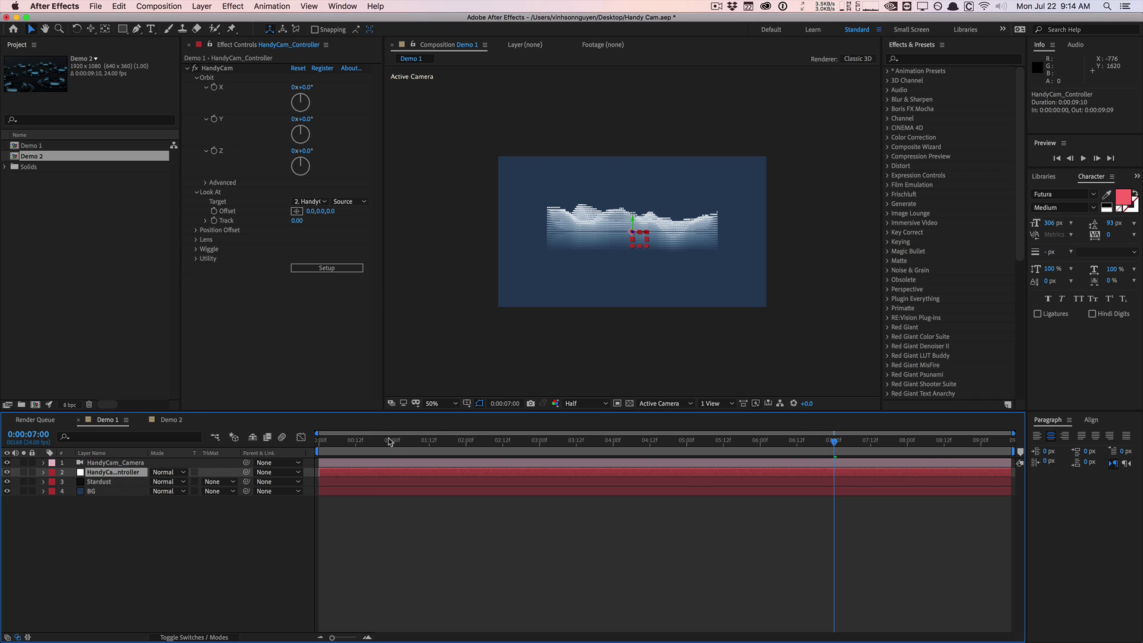
Step: Go to 0:00:02:06 and orbit the HandyCam to X -27° and Y 75°, leaving Z at 0°
drag(328, 441, 486, 440)
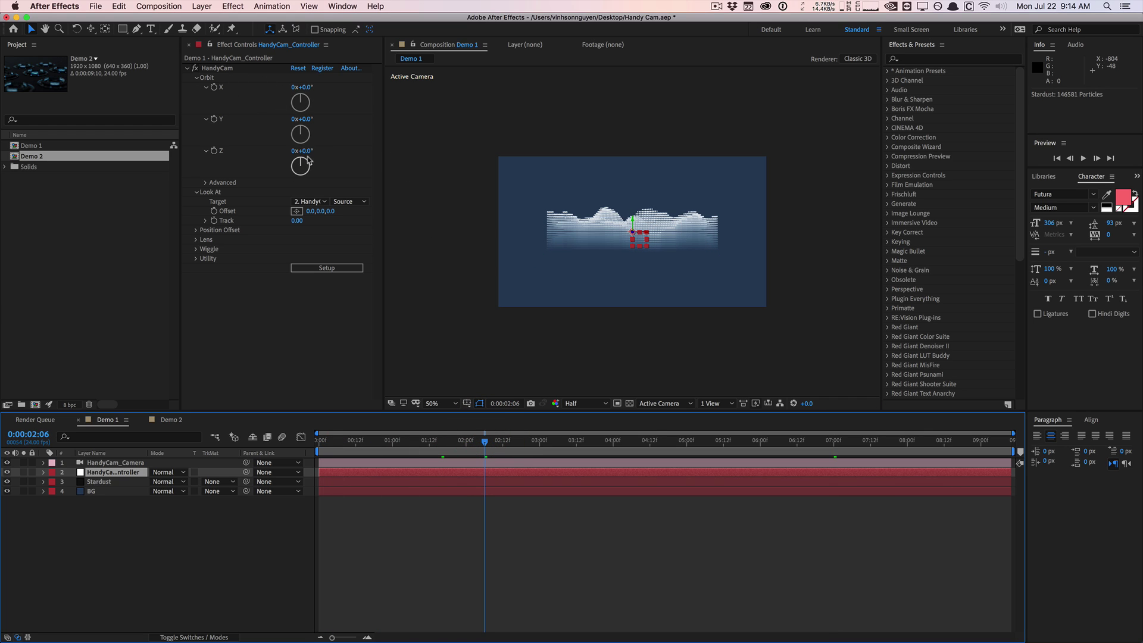
drag(306, 121, 330, 113)
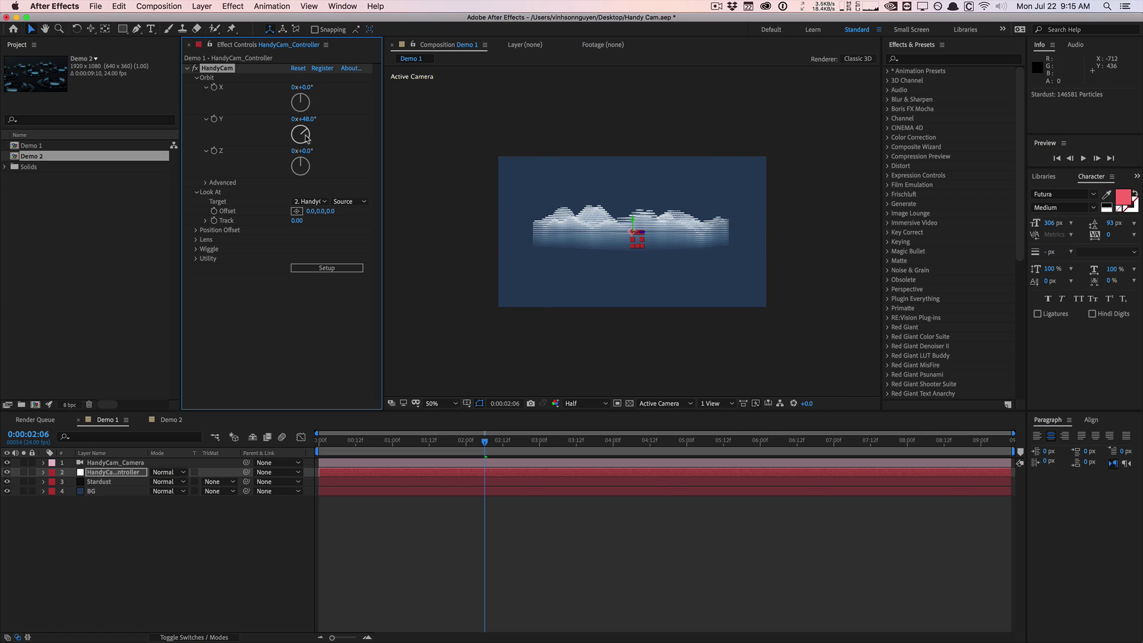
drag(306, 152, 316, 153)
key(cmd+z)
drag(307, 87, 317, 115)
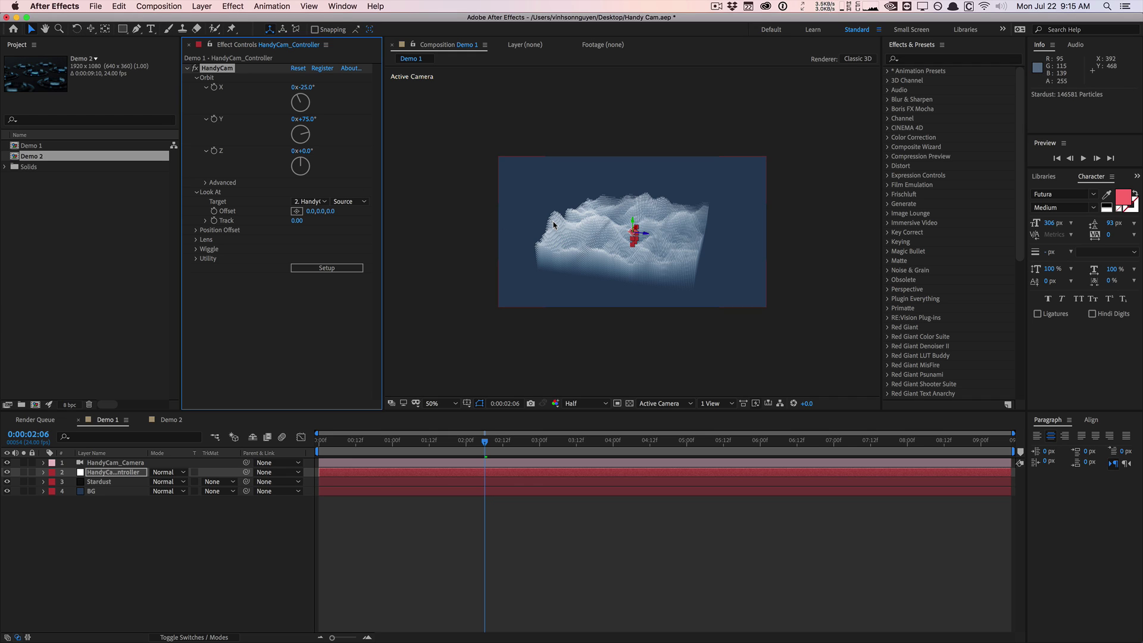
mouse_move(301, 85)
mouse_down()
mouse_move(310, 84)
mouse_move(299, 84)
mouse_up()
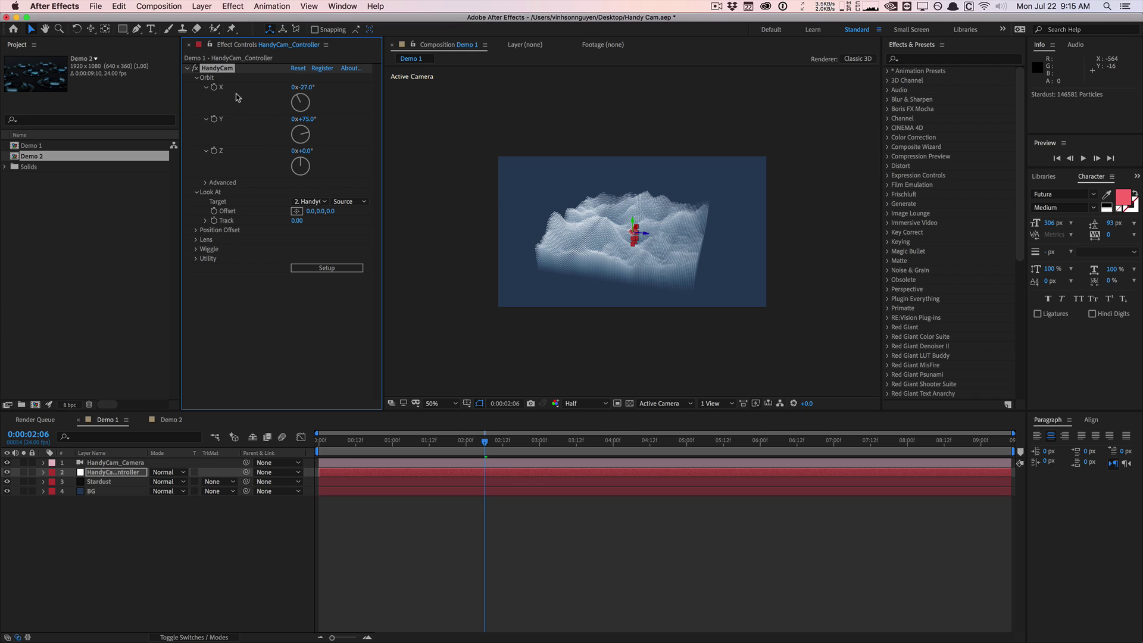
Step: Try the XYZ rotation order in HandyCam's advanced orbit settings and restore YXZ
click(208, 182)
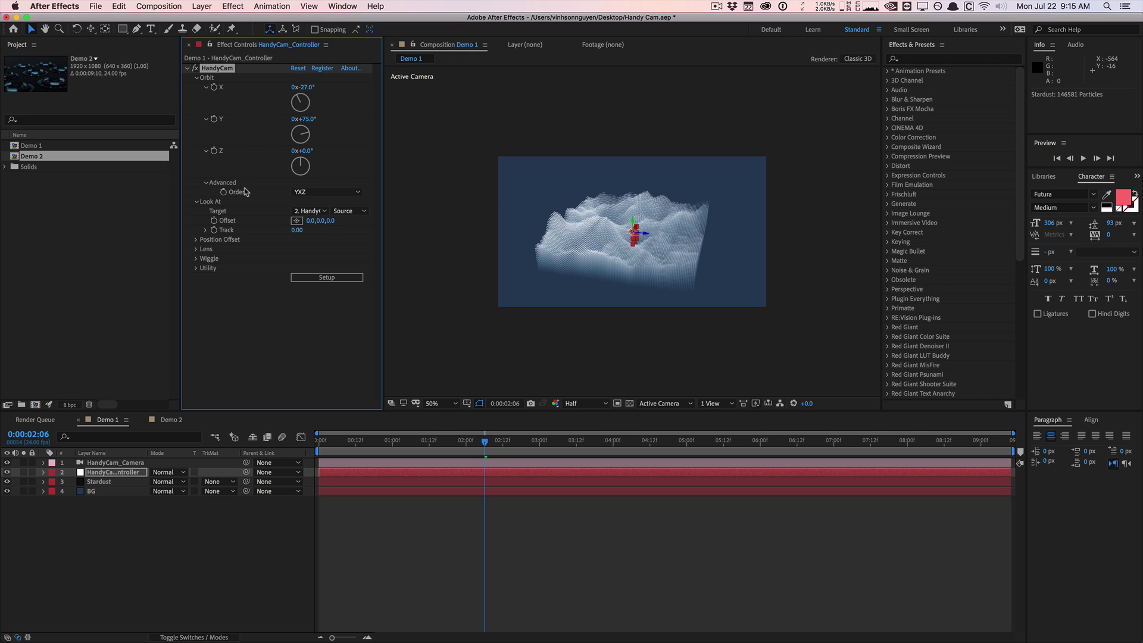
click(326, 192)
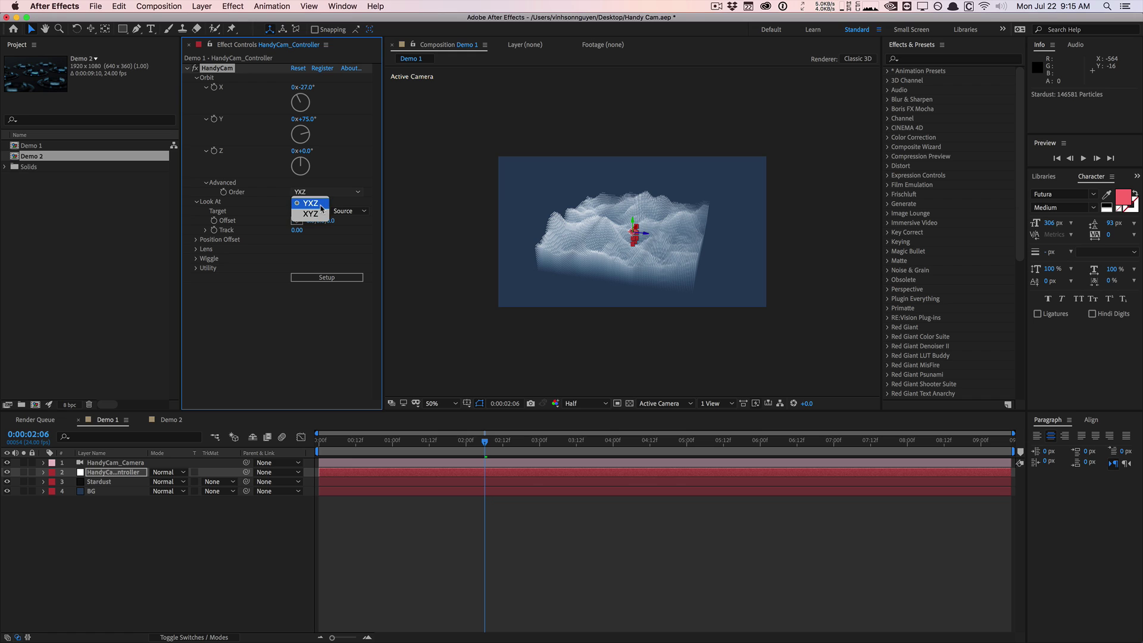
click(316, 215)
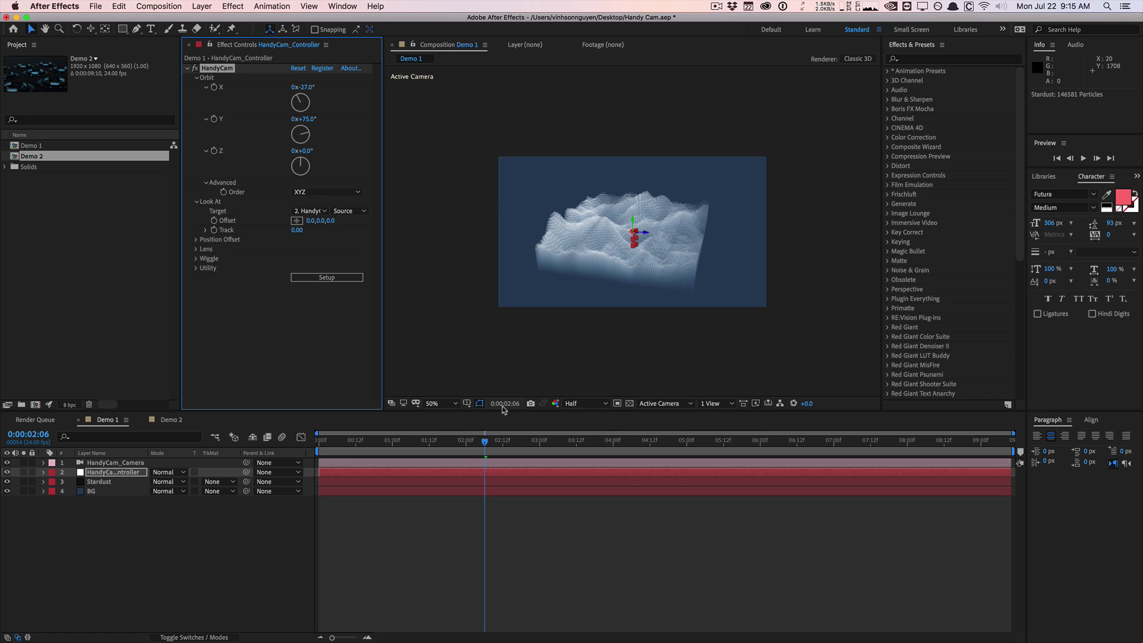
click(326, 191)
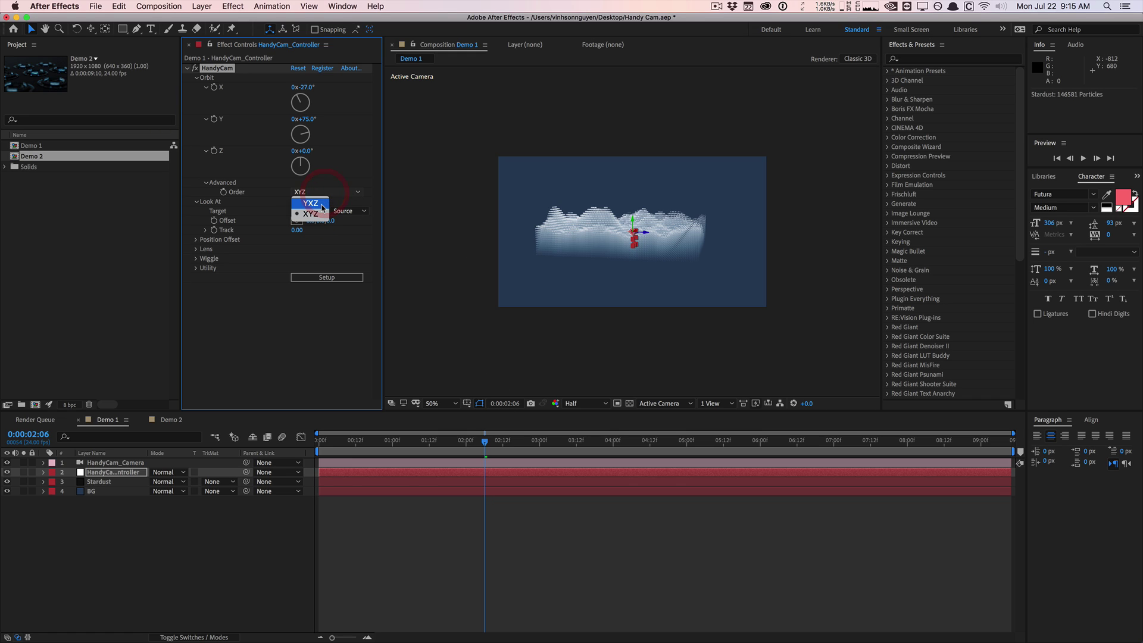
click(322, 205)
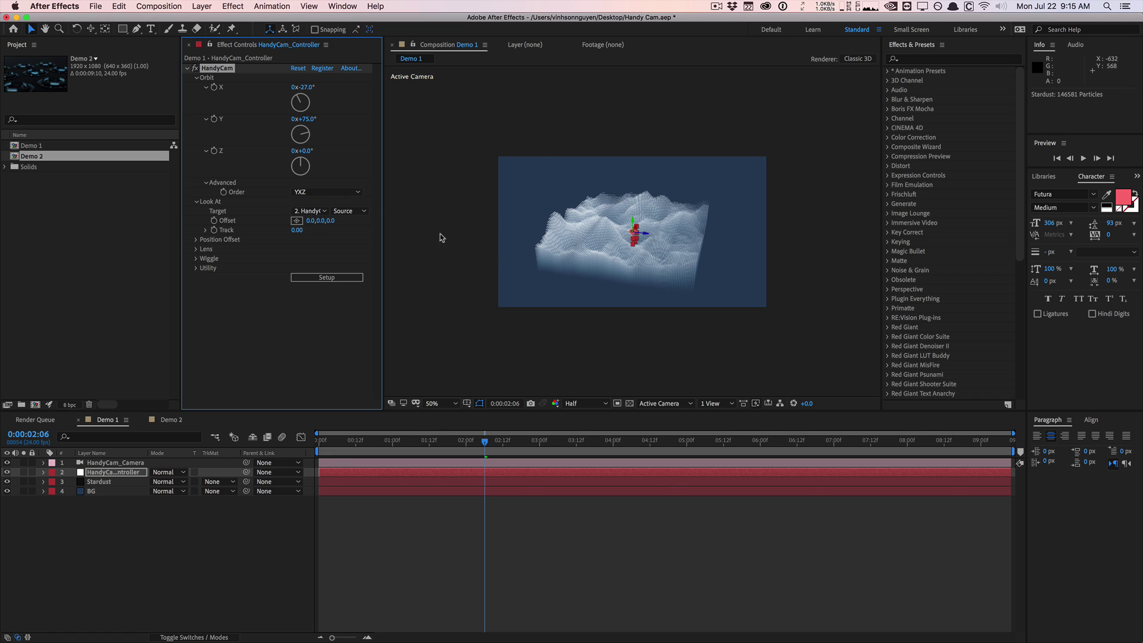
Step: Go to 0:00:01:00 and choose HandyCam_Controller as the Look At target
drag(438, 443, 479, 444)
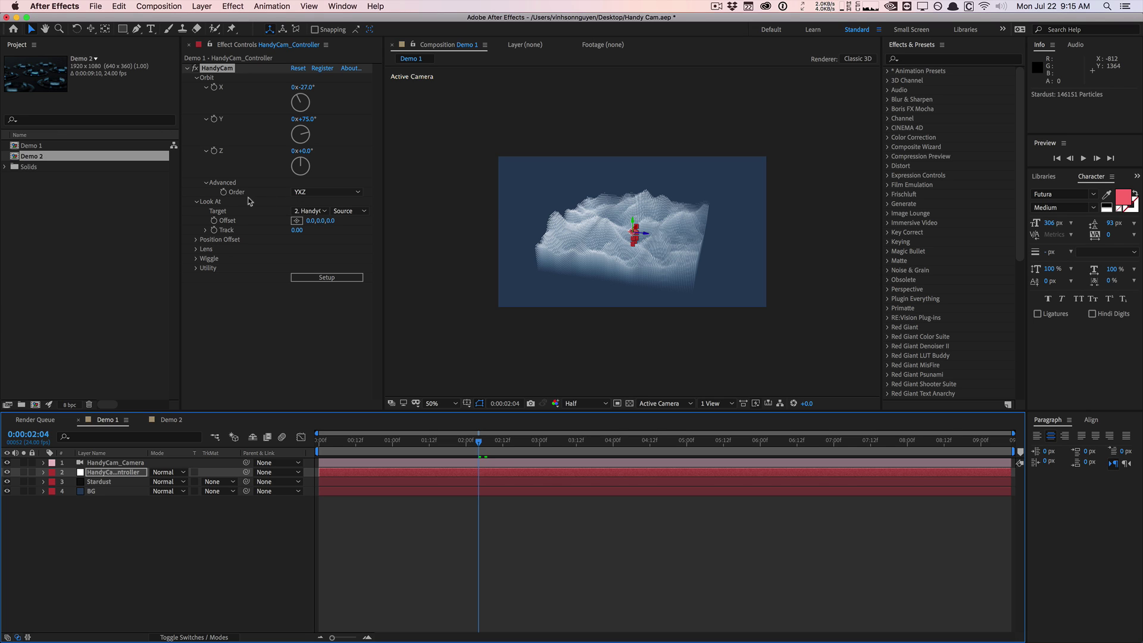
click(390, 446)
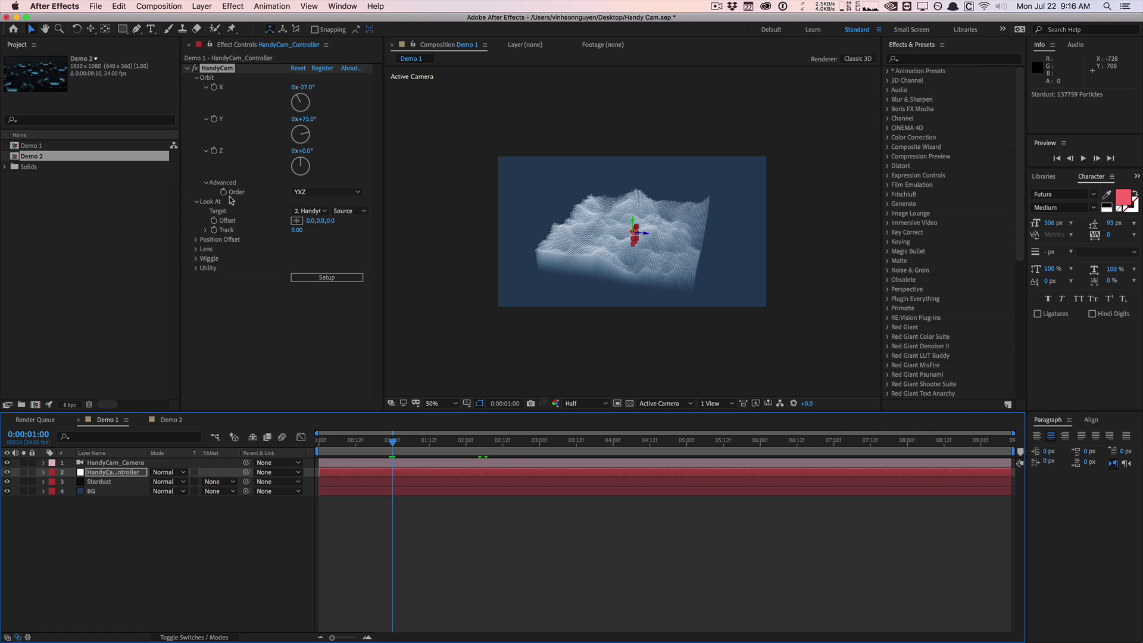
click(312, 212)
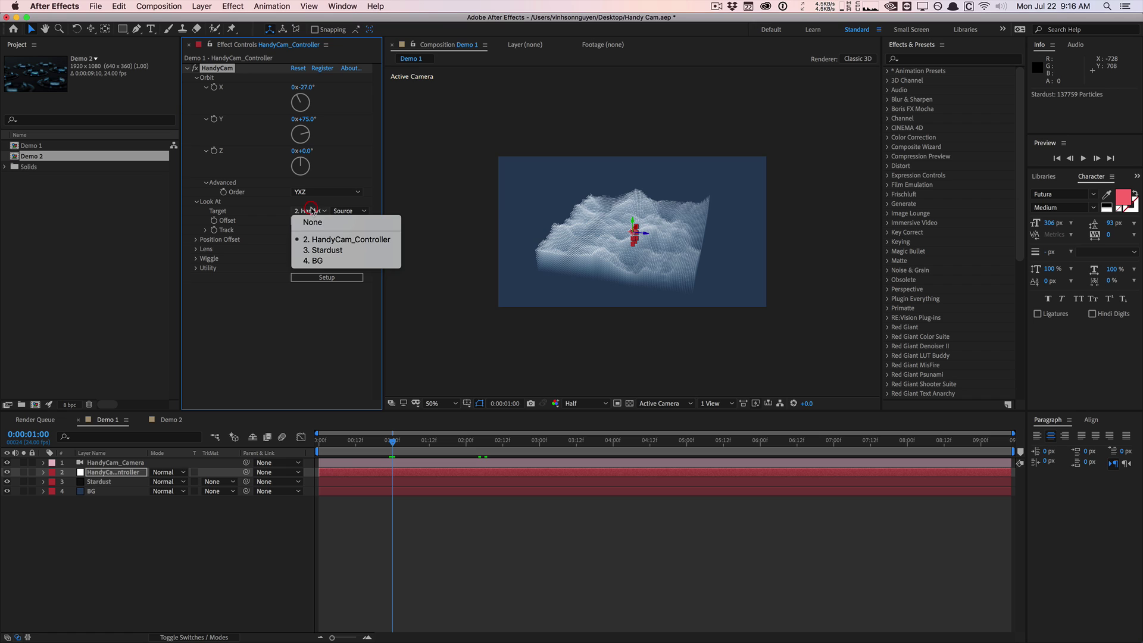
click(345, 240)
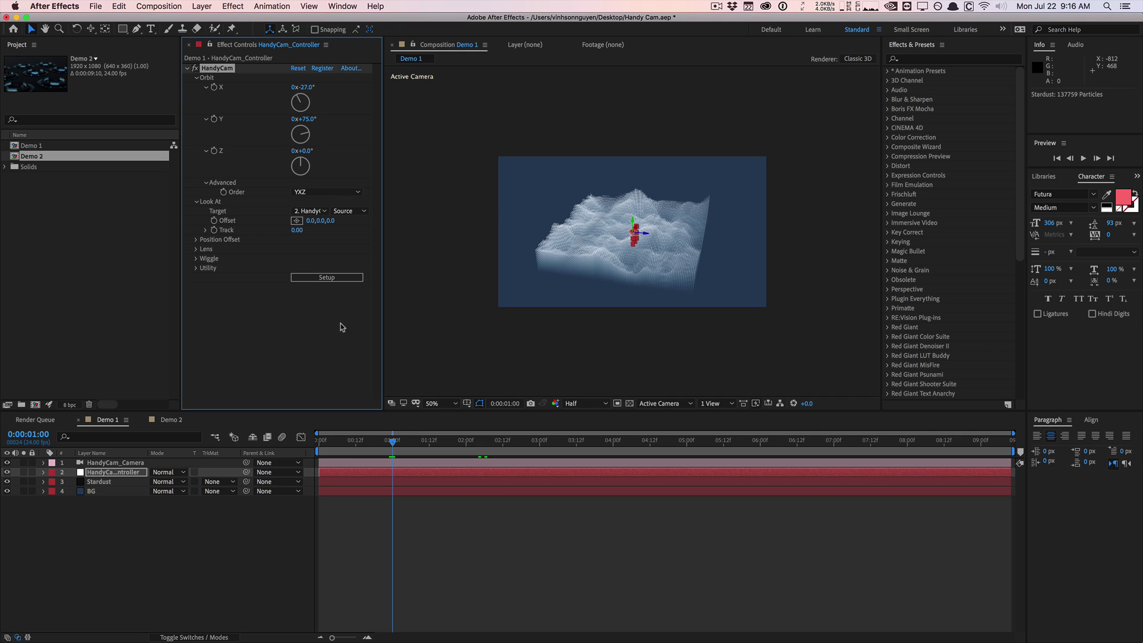
Step: Go to 0:00:01:14, try a Look At Offset of 103 on X, and undo the offset changes
drag(376, 447, 436, 445)
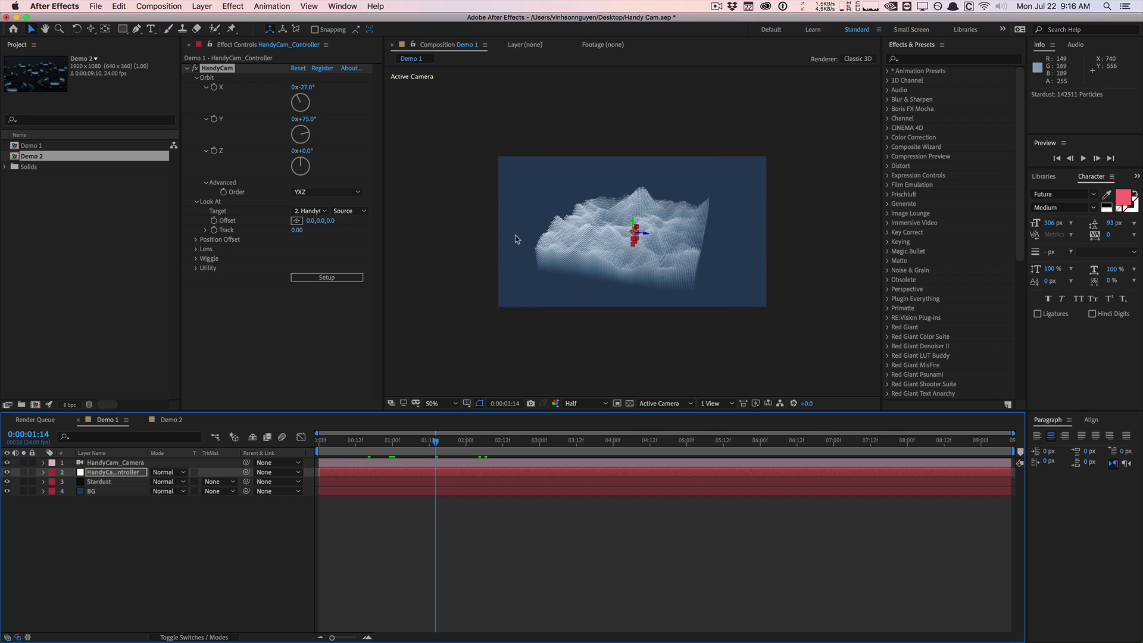
drag(310, 220, 367, 215)
click(334, 221)
click(315, 221)
click(313, 326)
key(ctrl+z)
key(ctrl+z)
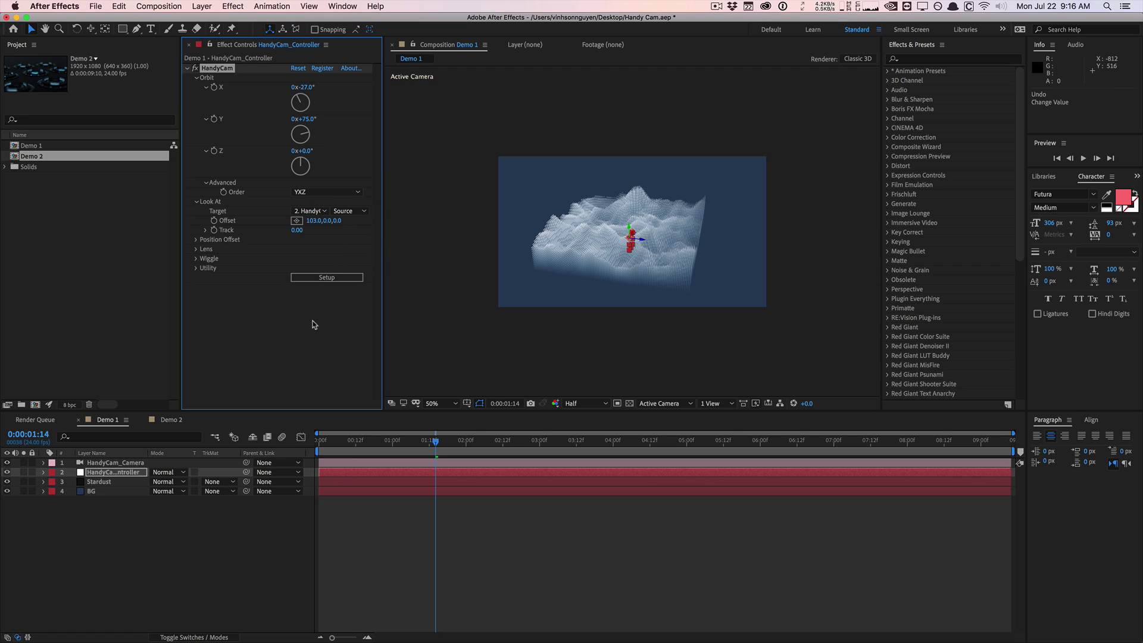
Step: Try a Look At Track value of 680 and set it back to 0
drag(297, 230, 321, 219)
click(301, 231)
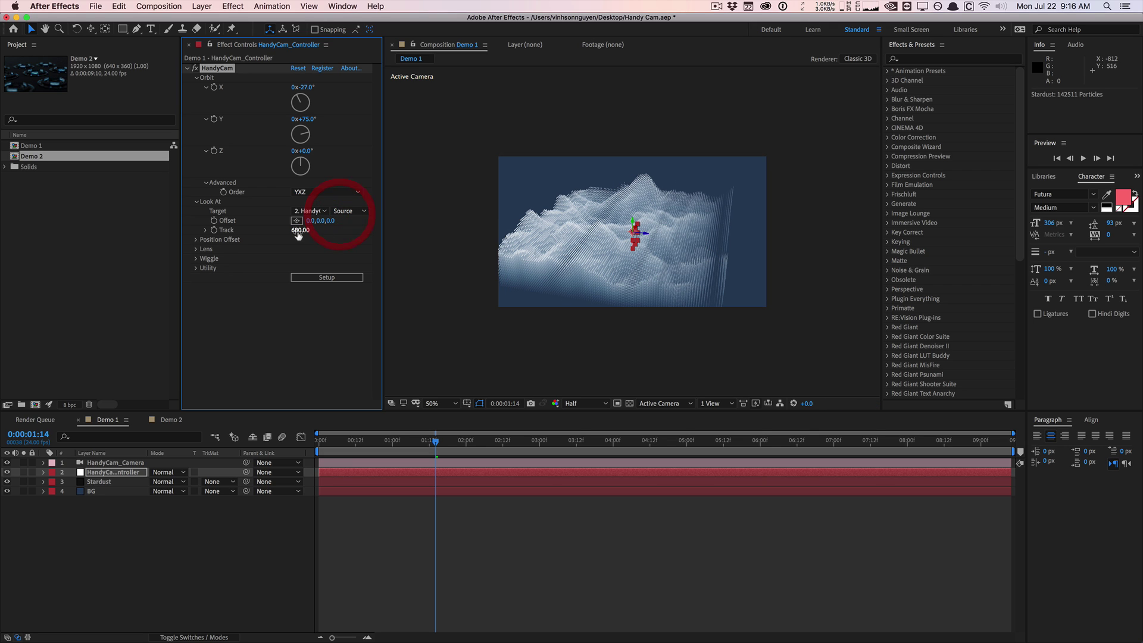
text(0)
key(Return)
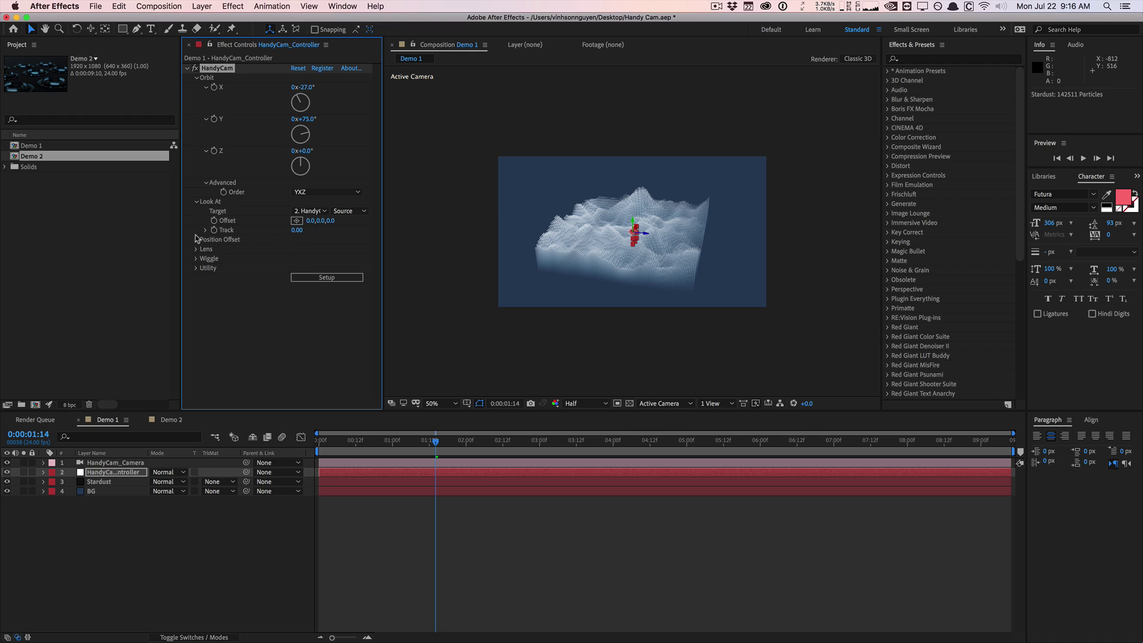
Step: Expand Position Offset, try X offsets of -250 and 2570, and restore X to 0
click(196, 239)
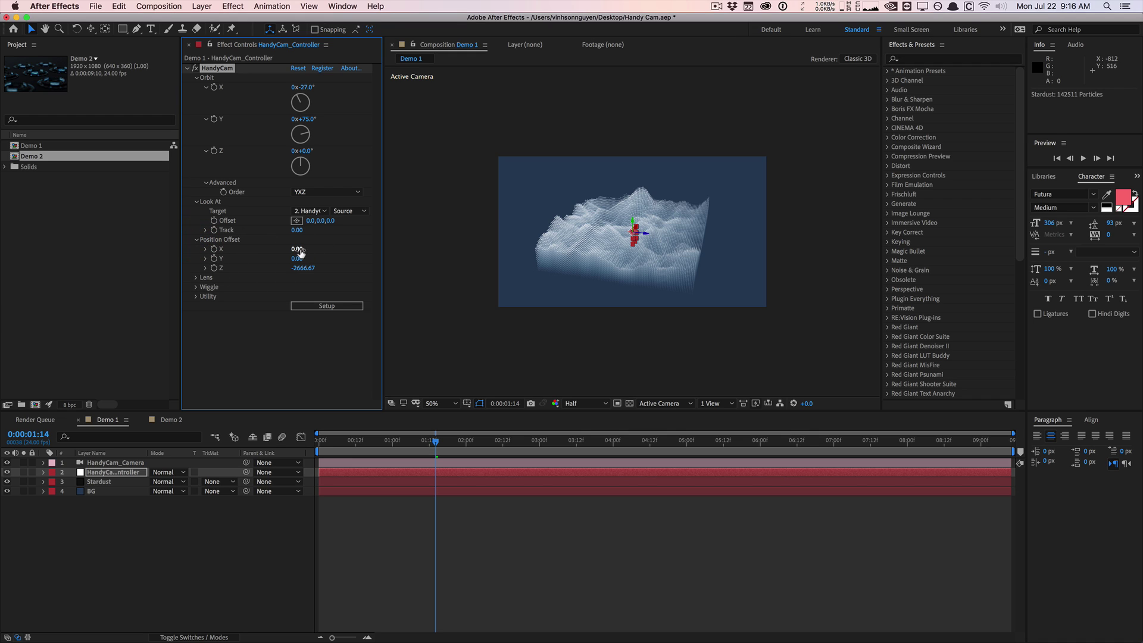
drag(301, 249, 333, 244)
key(super+z)
drag(295, 249, 287, 248)
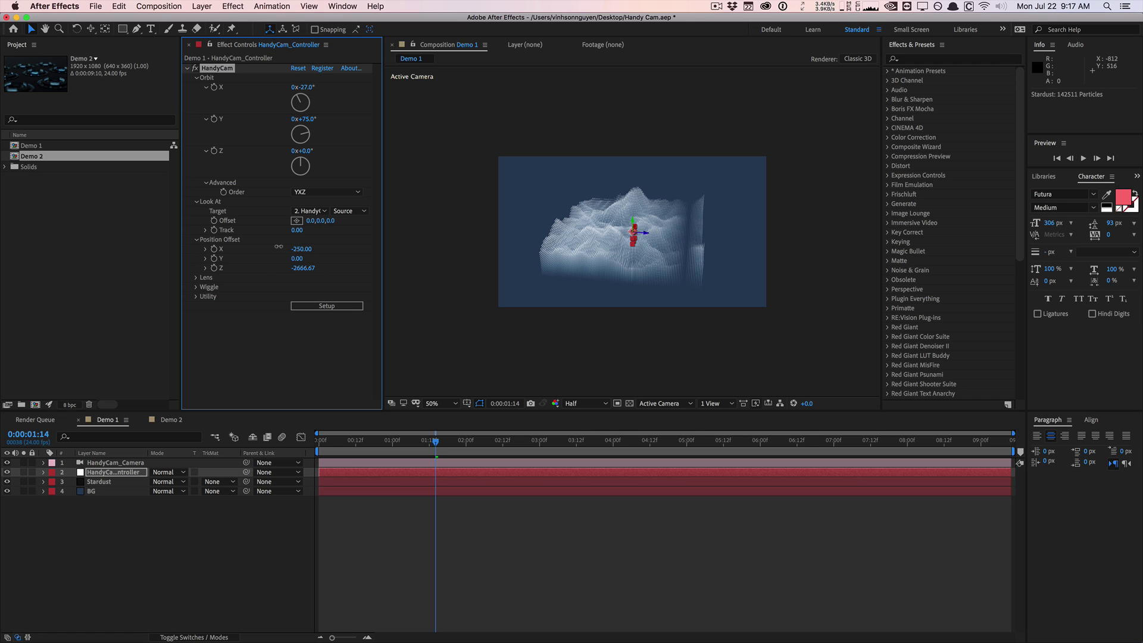
text(0)
key(Return)
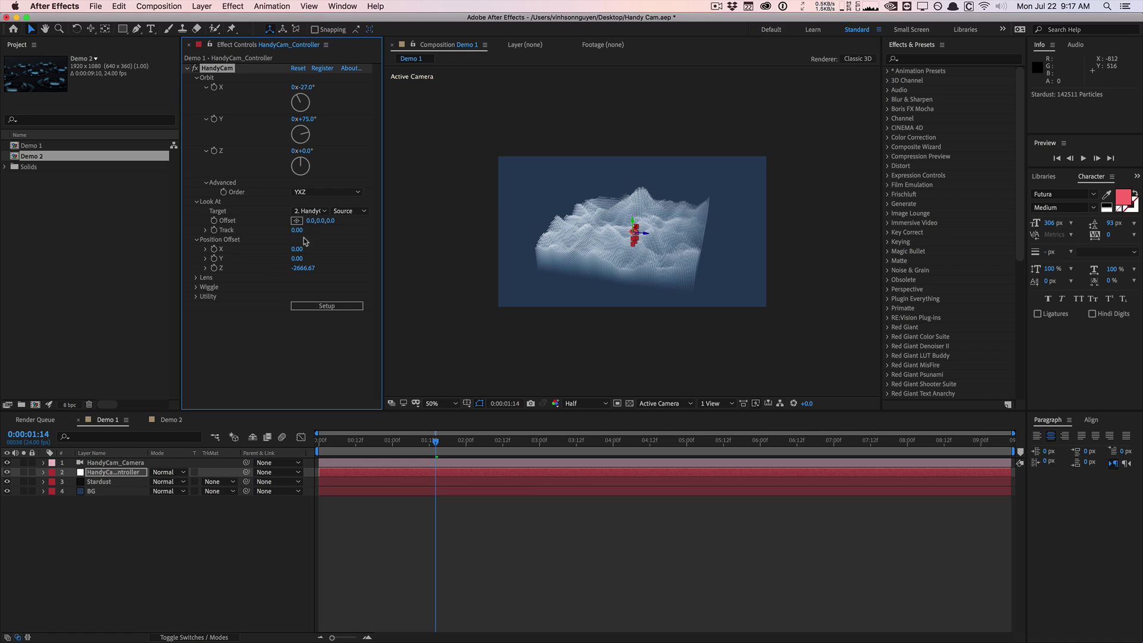
drag(297, 249, 434, 239)
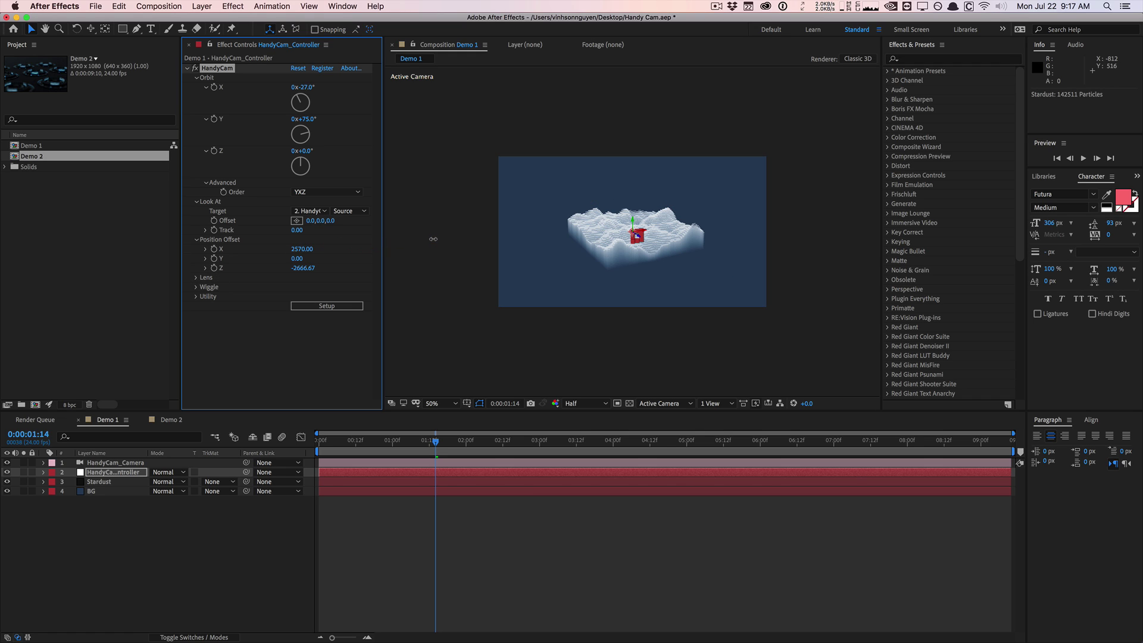
key(super+z)
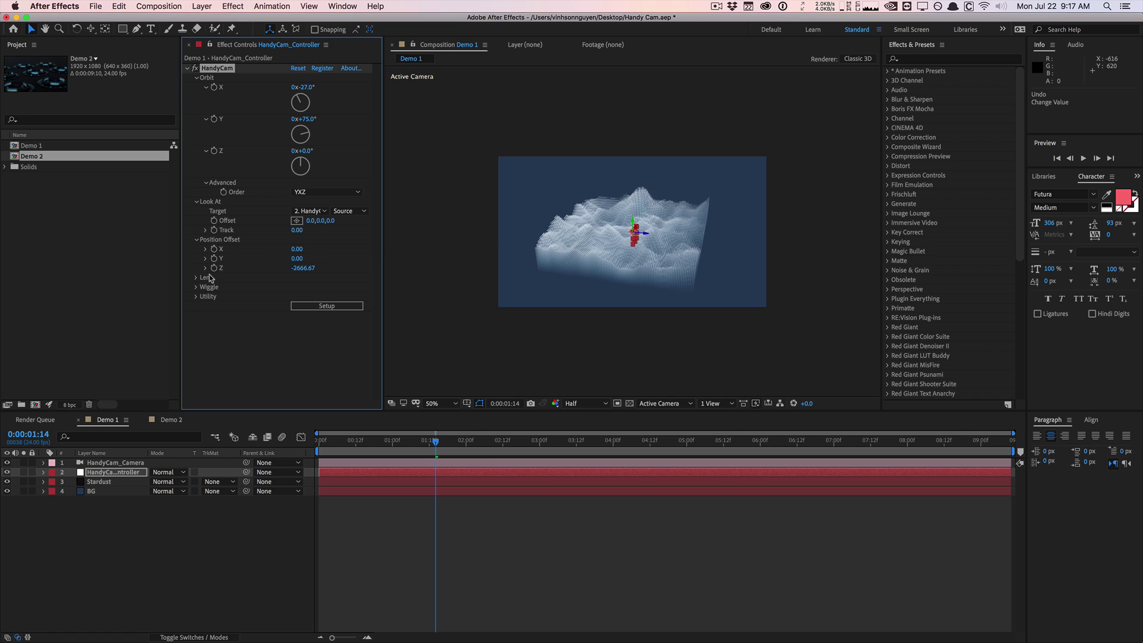
Step: Expand Lens and Wiggle, set Amplitude Handheld to 200 and Frequency to 5 at 0:00:03:15, and preview the camera shake
click(196, 279)
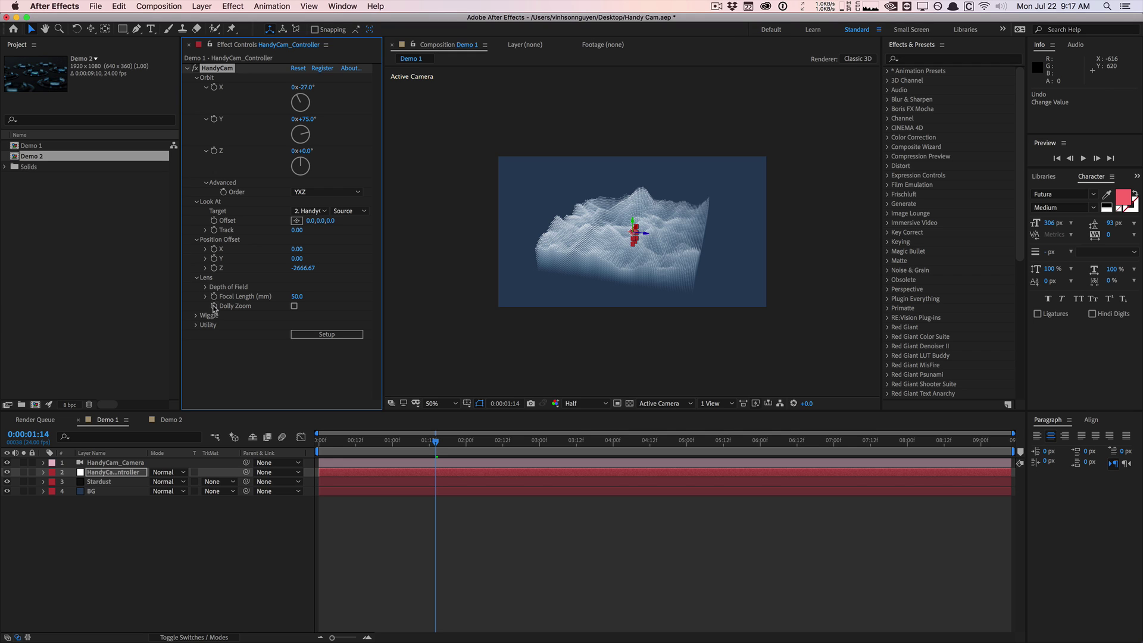
click(197, 316)
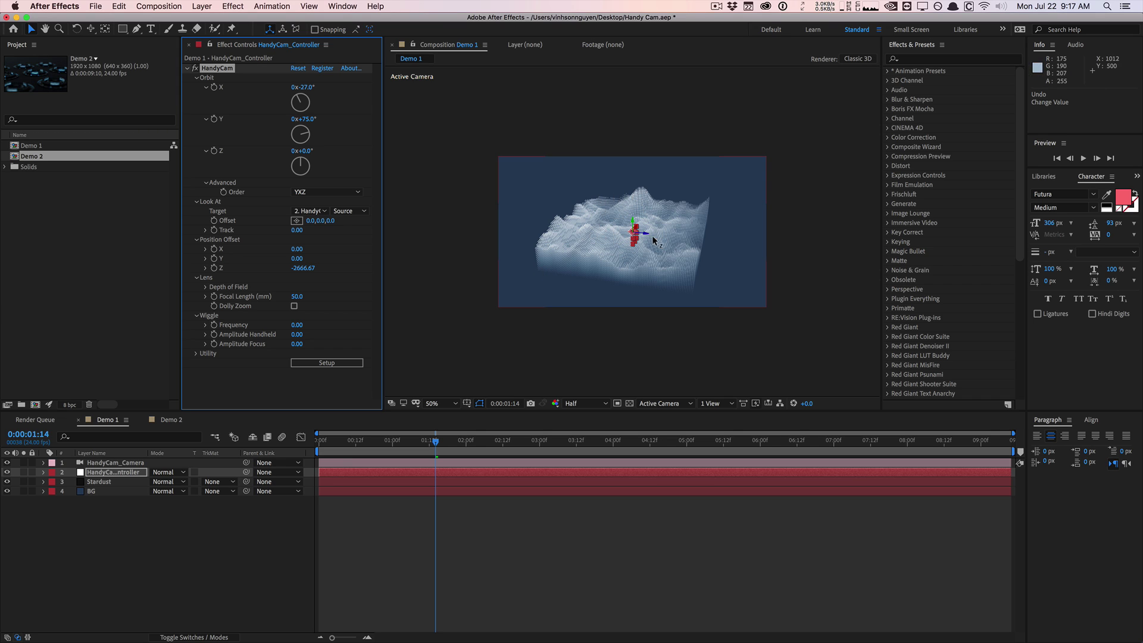
drag(436, 439, 582, 421)
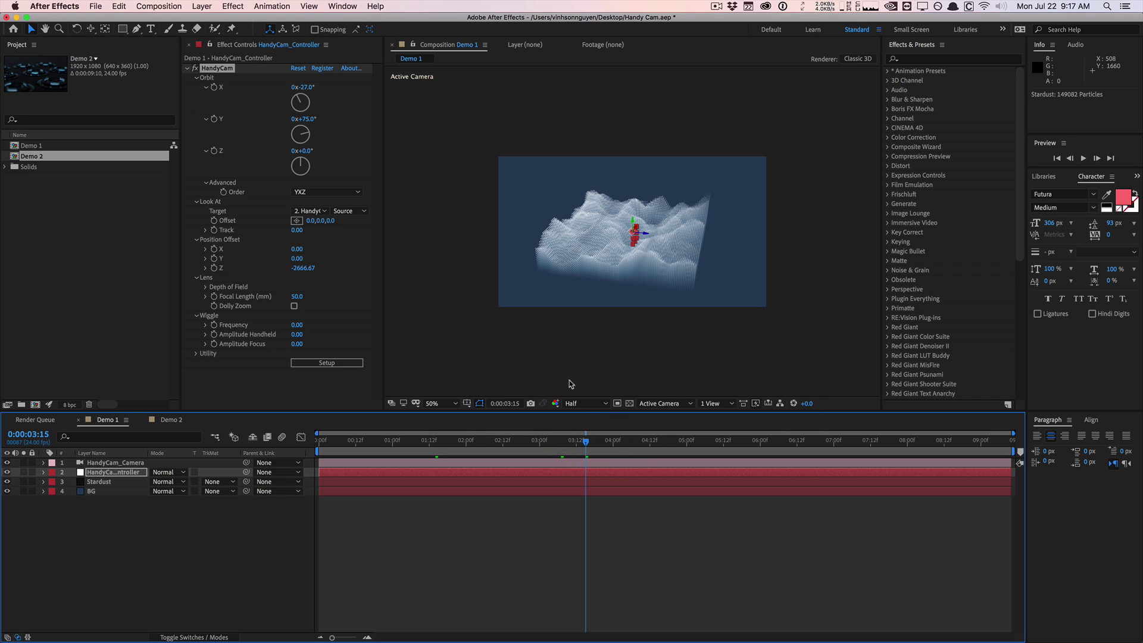
click(296, 334)
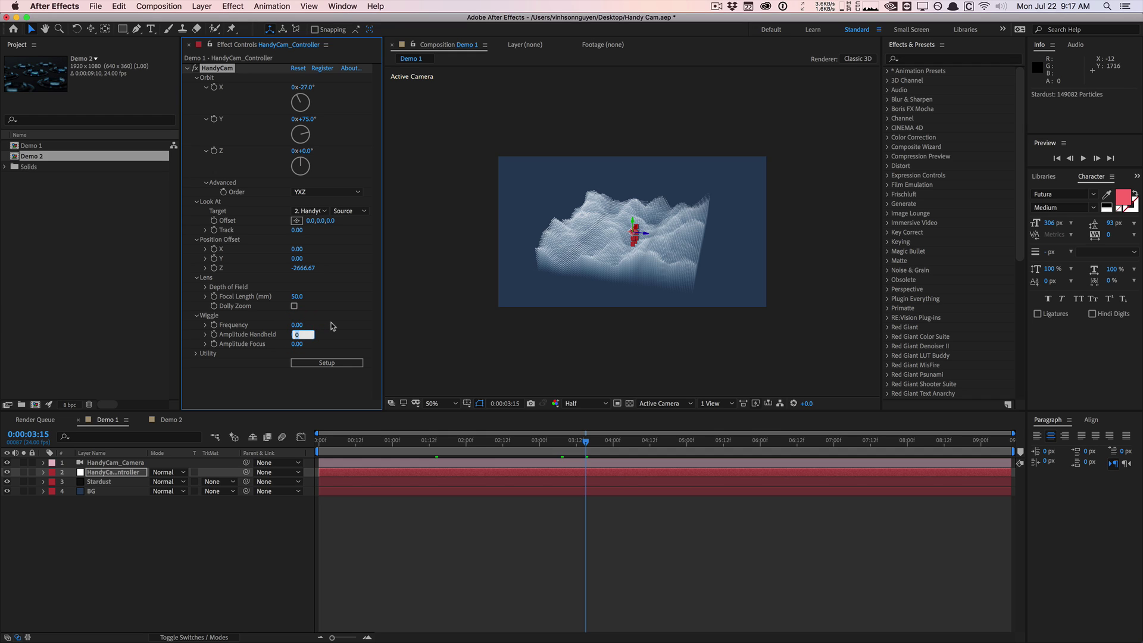
text(200)
key(Return)
click(298, 325)
text(5)
key(Return)
key(space)
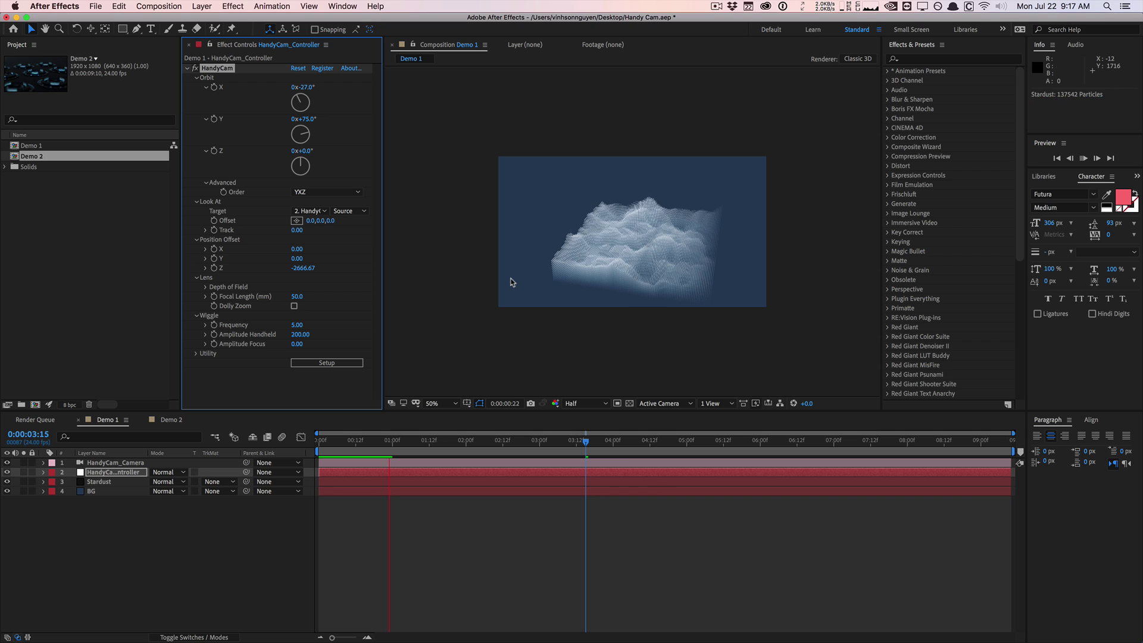
click(514, 280)
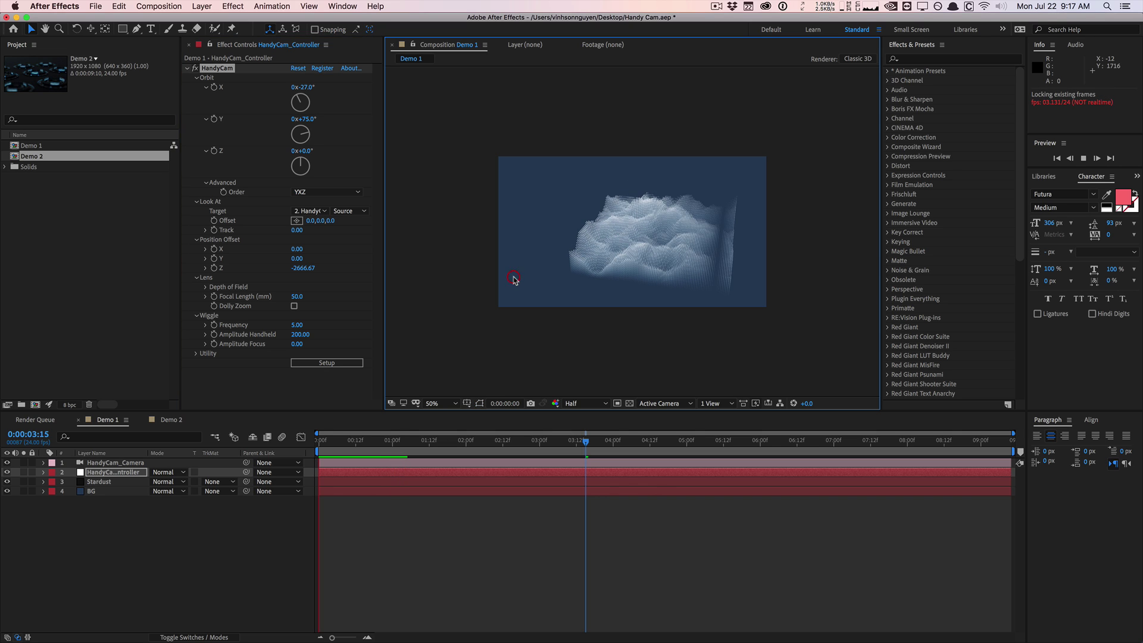
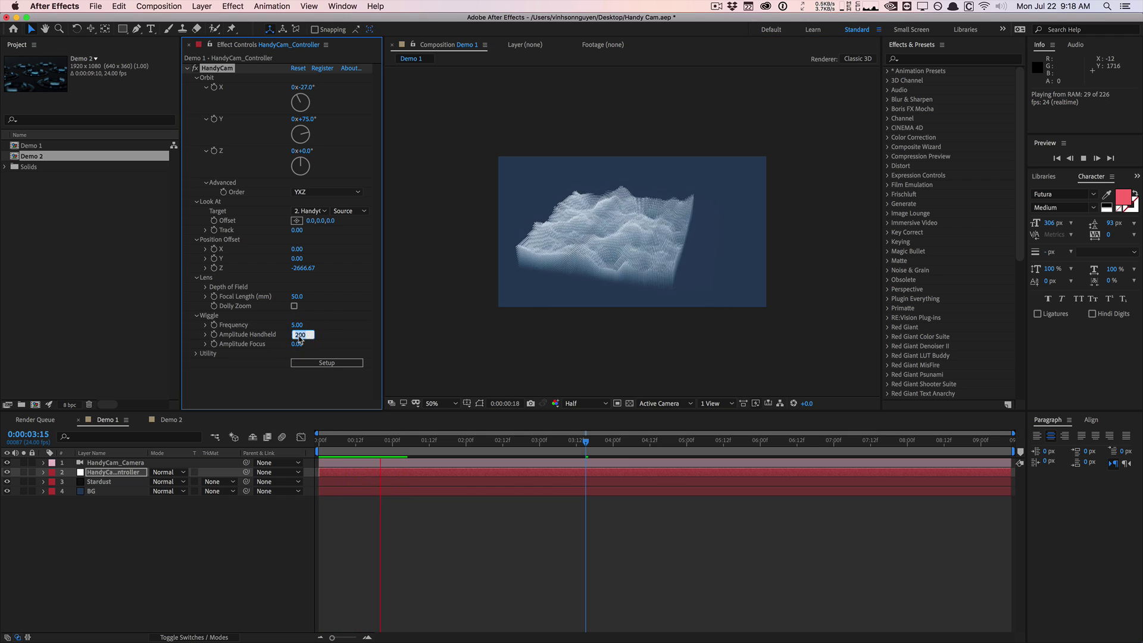
Step: Set the wiggle's Amplitude Handheld to 50, preview the softer shake, and stop at 0:00:04:10
key(Return)
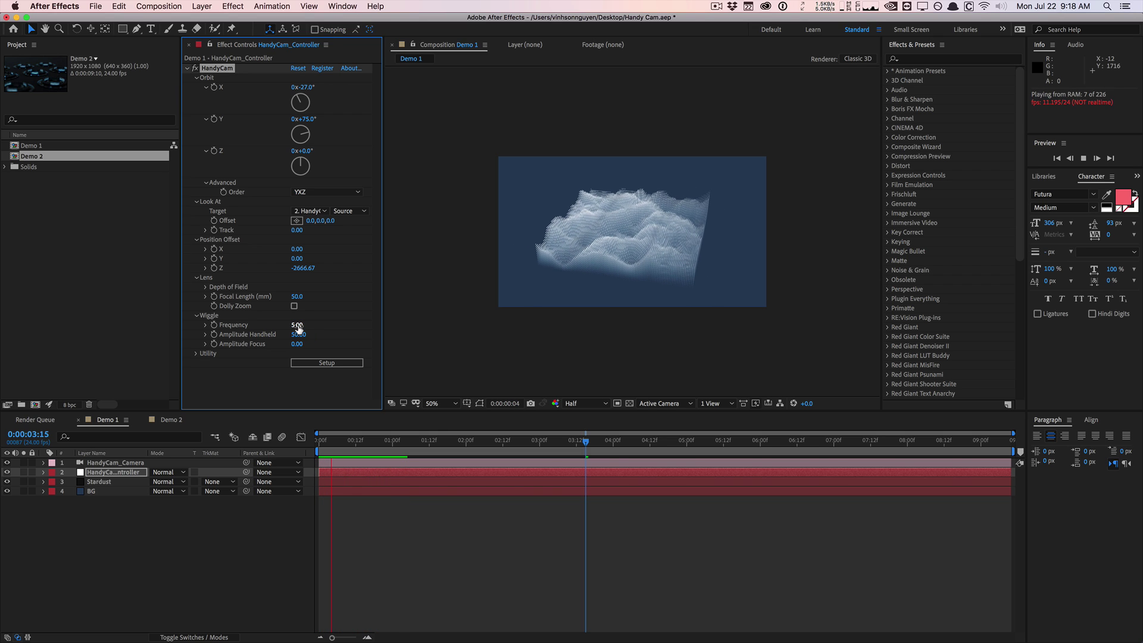
click(480, 345)
drag(411, 445, 515, 434)
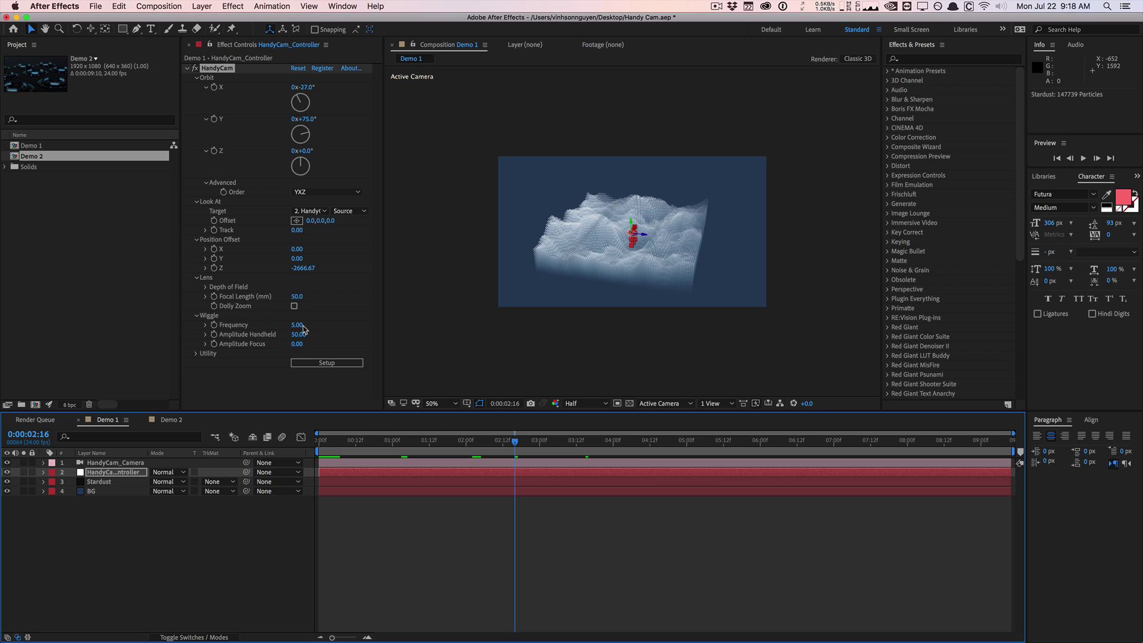
key(space)
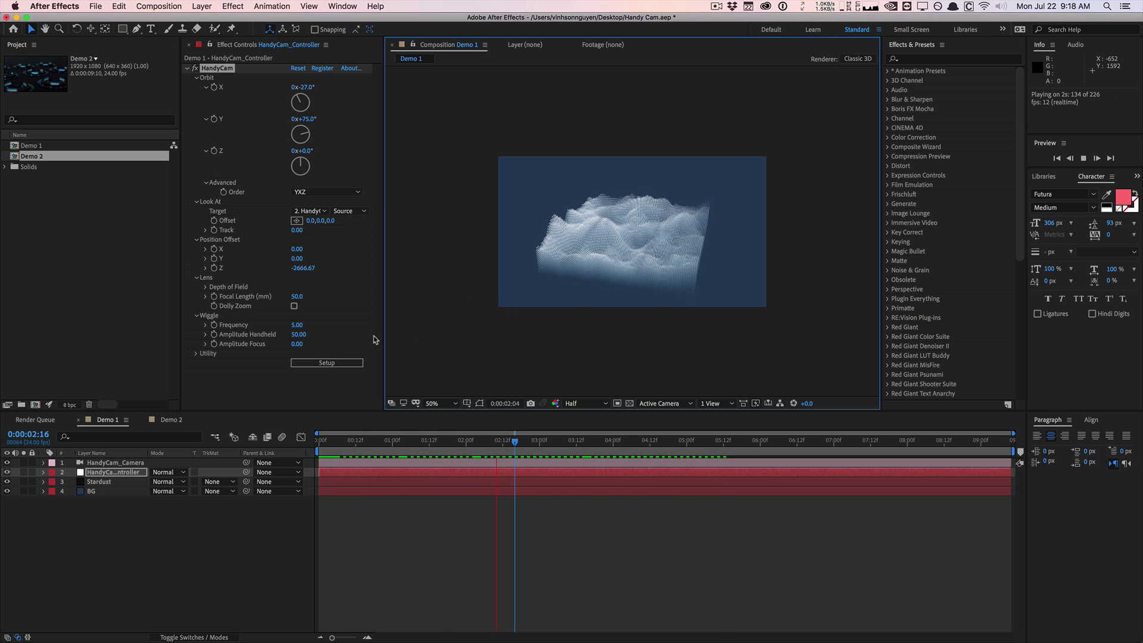
click(645, 441)
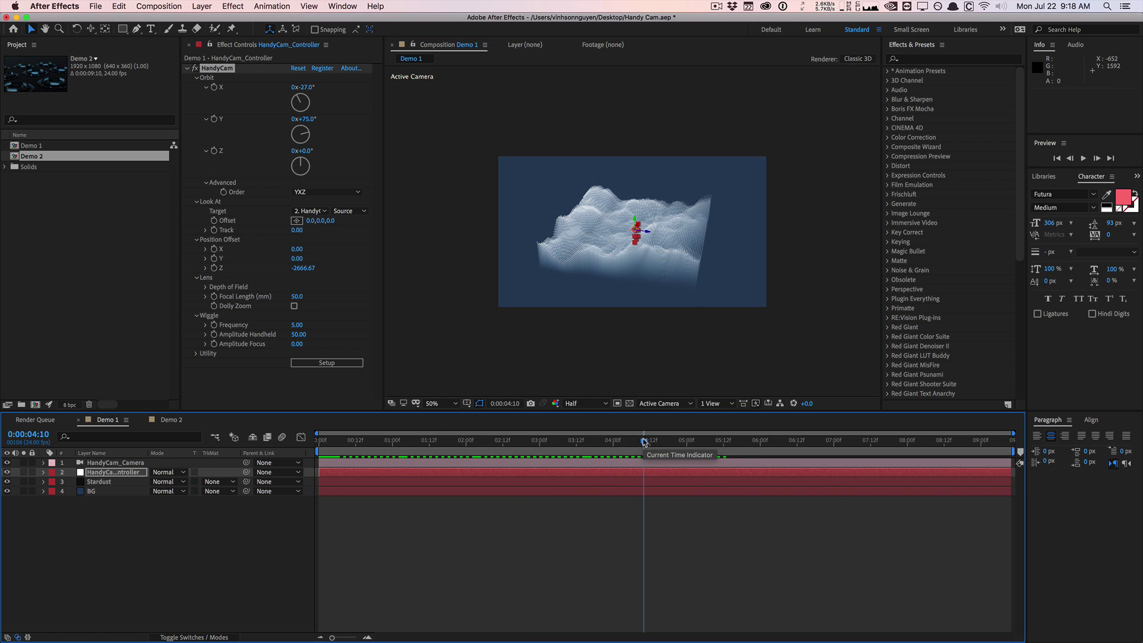
Step: Expand HandyCam's Utility controls and leave the HandyCam_Controller layer selected
click(197, 355)
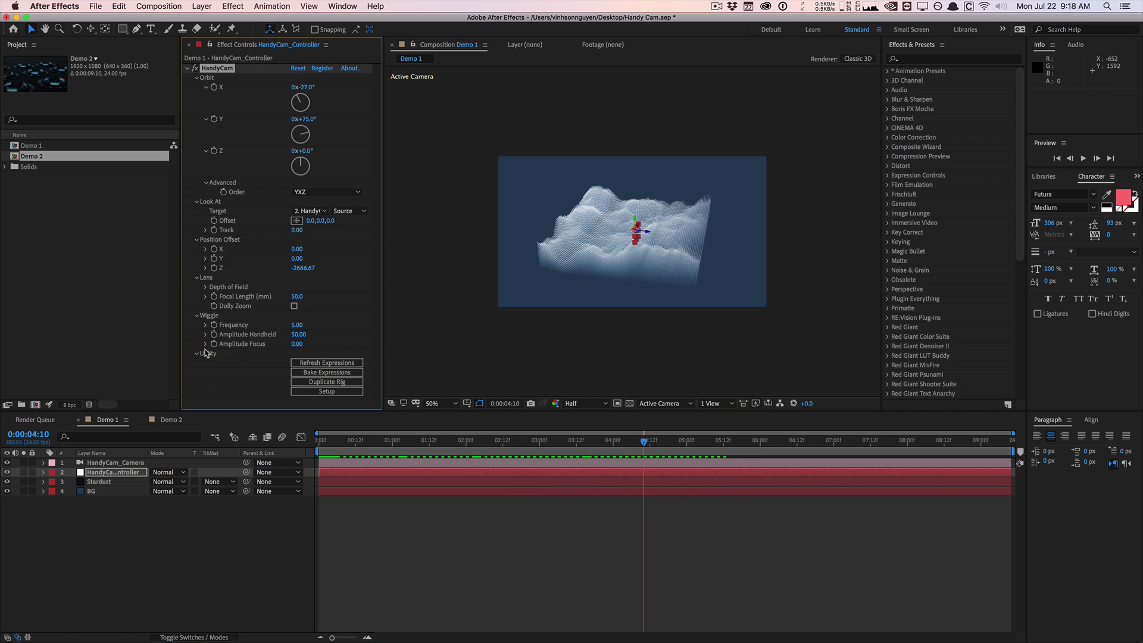
click(128, 464)
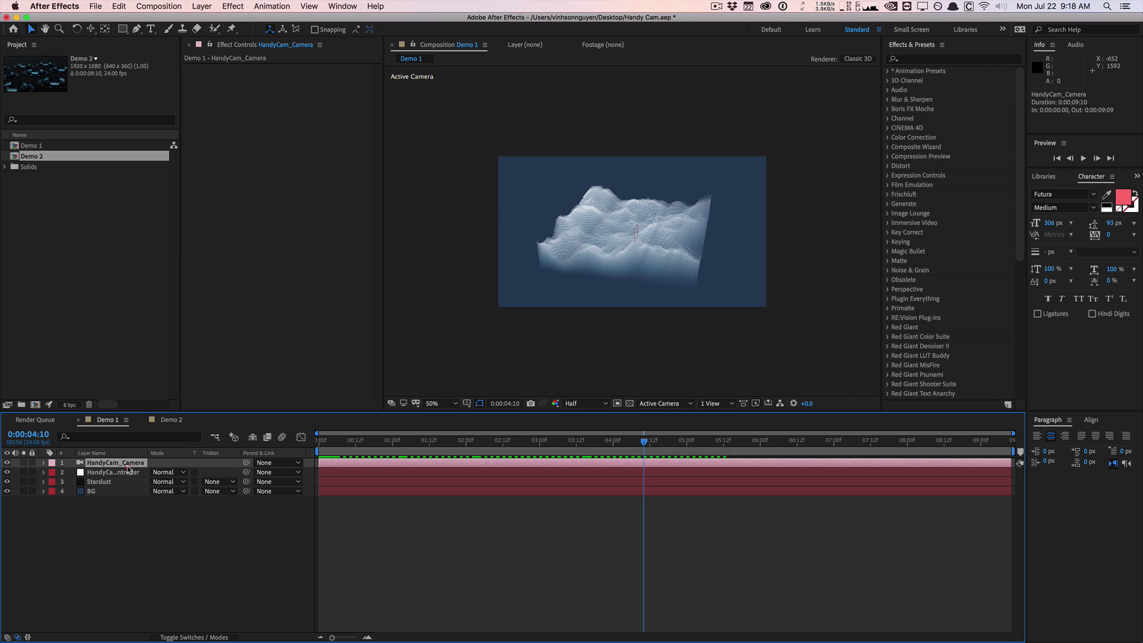
click(128, 473)
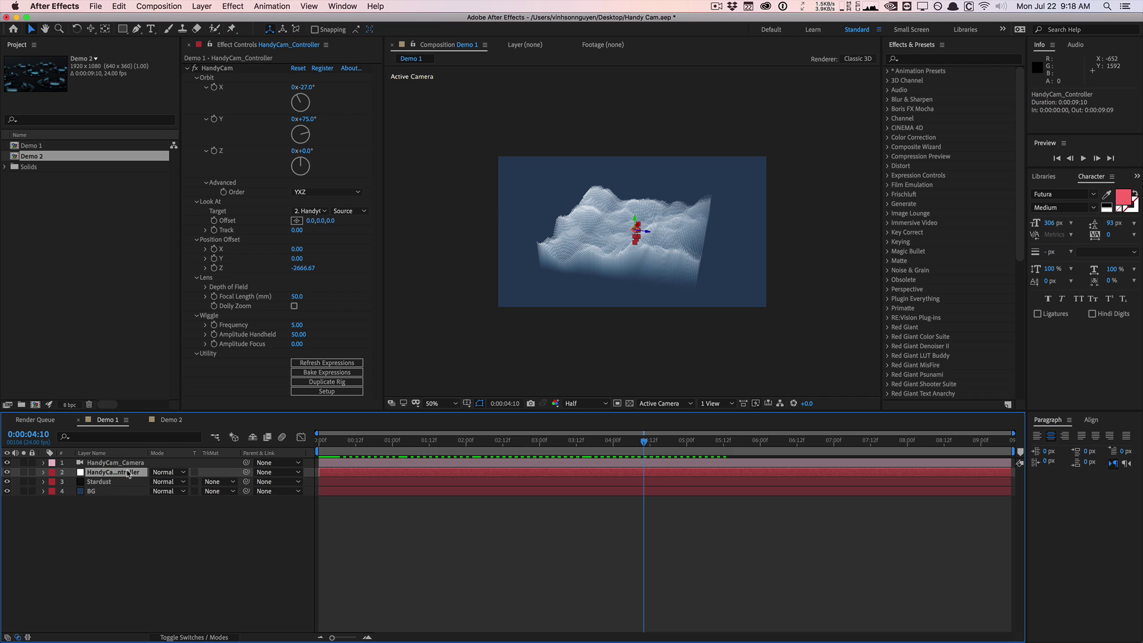
click(333, 364)
Step: Reveal HandyCam_Camera's expressions, delete the Depth of Field expression, and restore it with Refresh Expressions on the controller
click(138, 465)
key(e)
key(e)
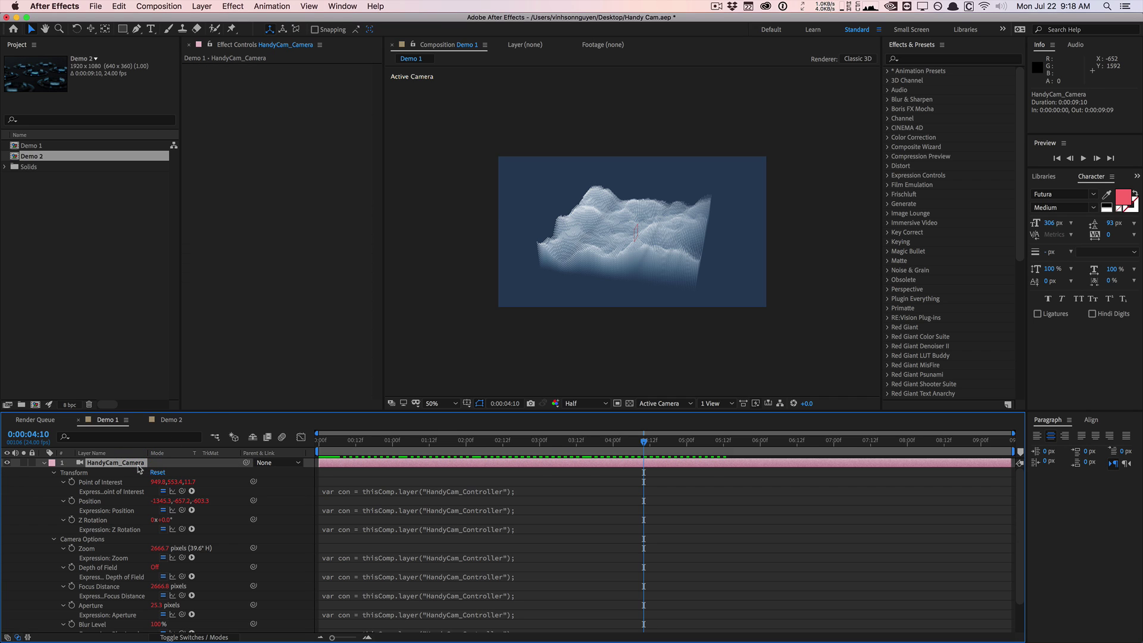
scroll(118, 558, down, 1)
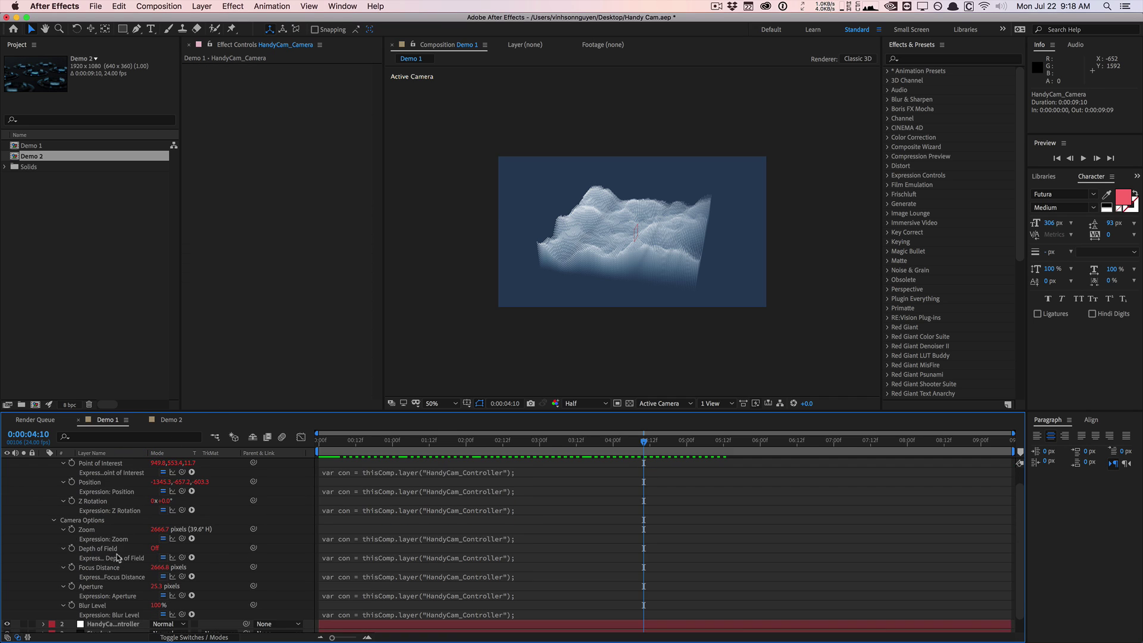
click(373, 558)
key(BackSpace)
click(287, 366)
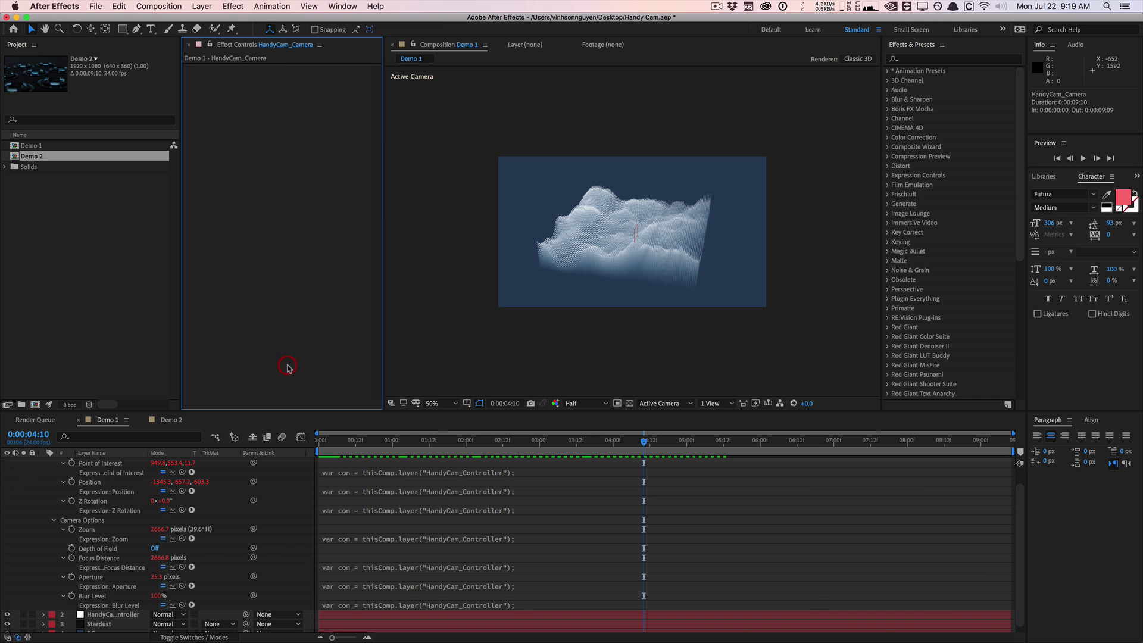
click(110, 549)
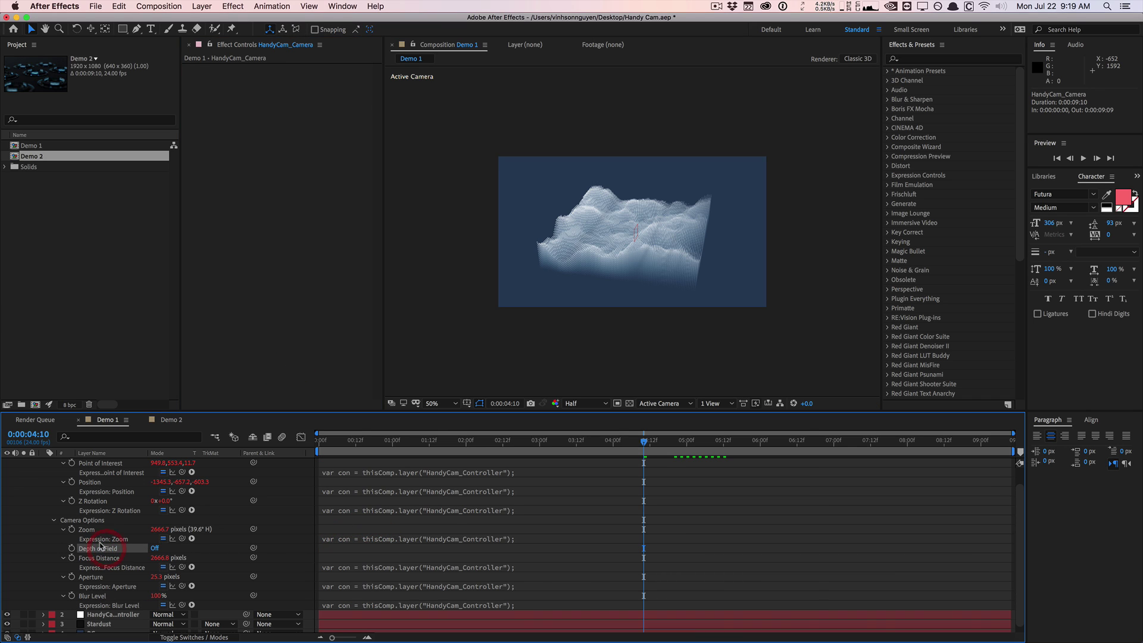
click(129, 616)
click(346, 364)
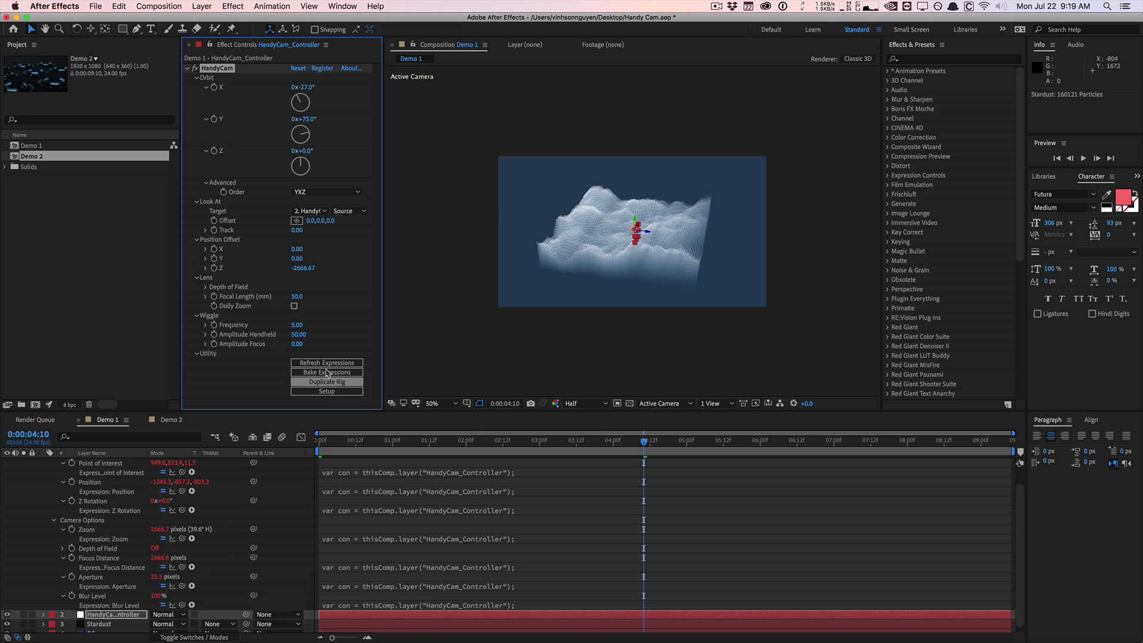
Step: Go to 0:00:03:03, examine the expression-driven transform and camera options of HandyCam_Camera, and collapse the layer
drag(367, 447, 549, 446)
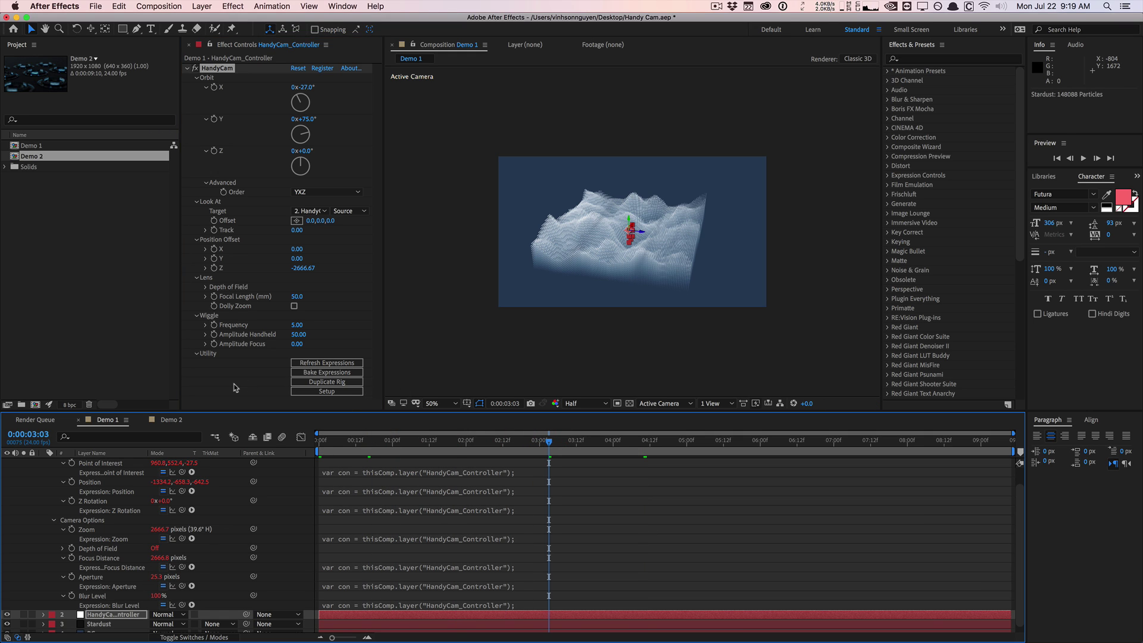
scroll(174, 527, down, 2)
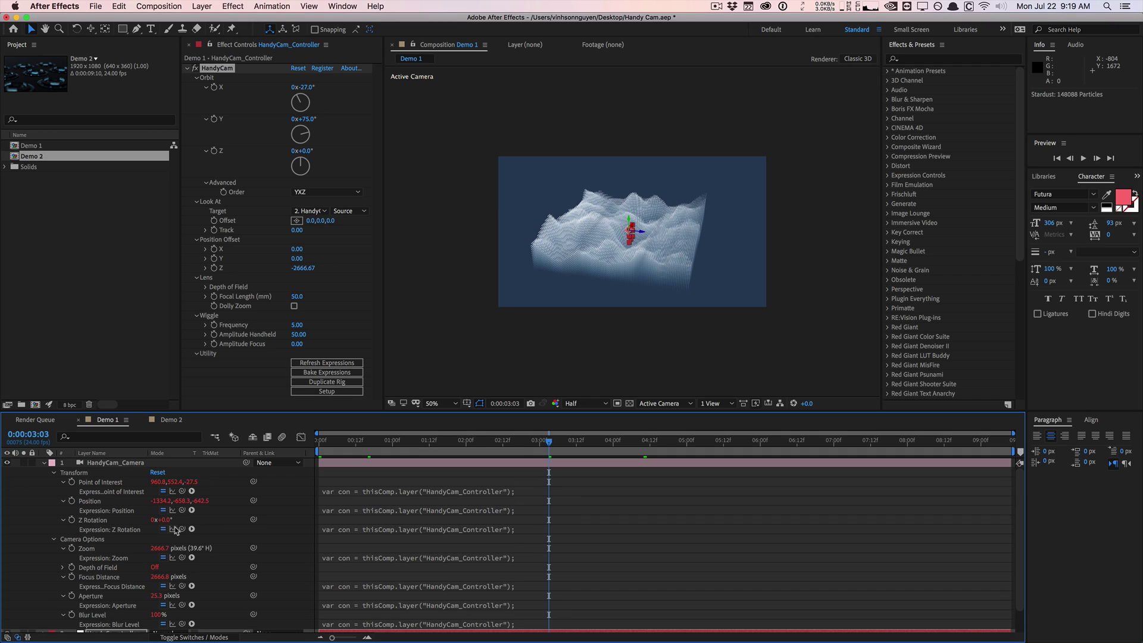
scroll(176, 526, up, 3)
scroll(176, 526, down, 3)
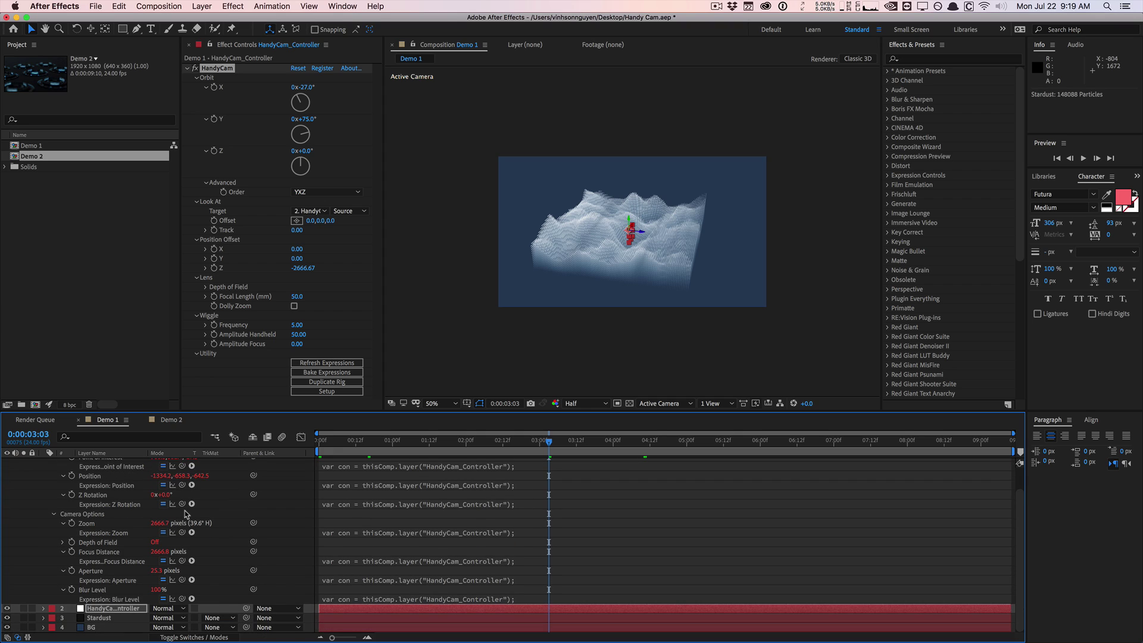
scroll(184, 512, up, 3)
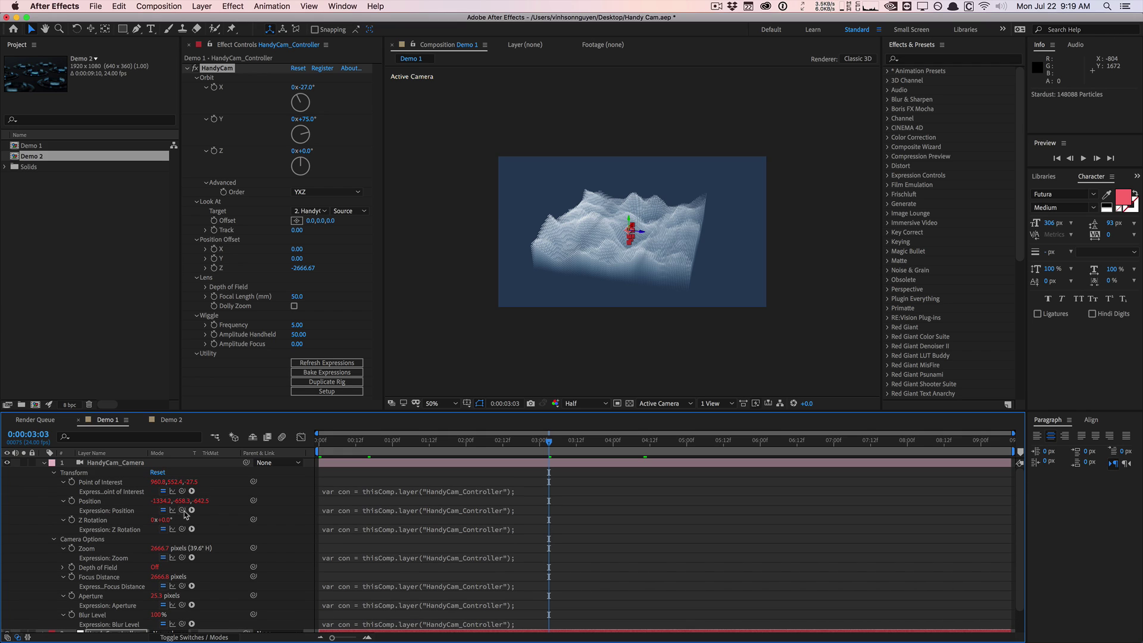
scroll(184, 513, down, 3)
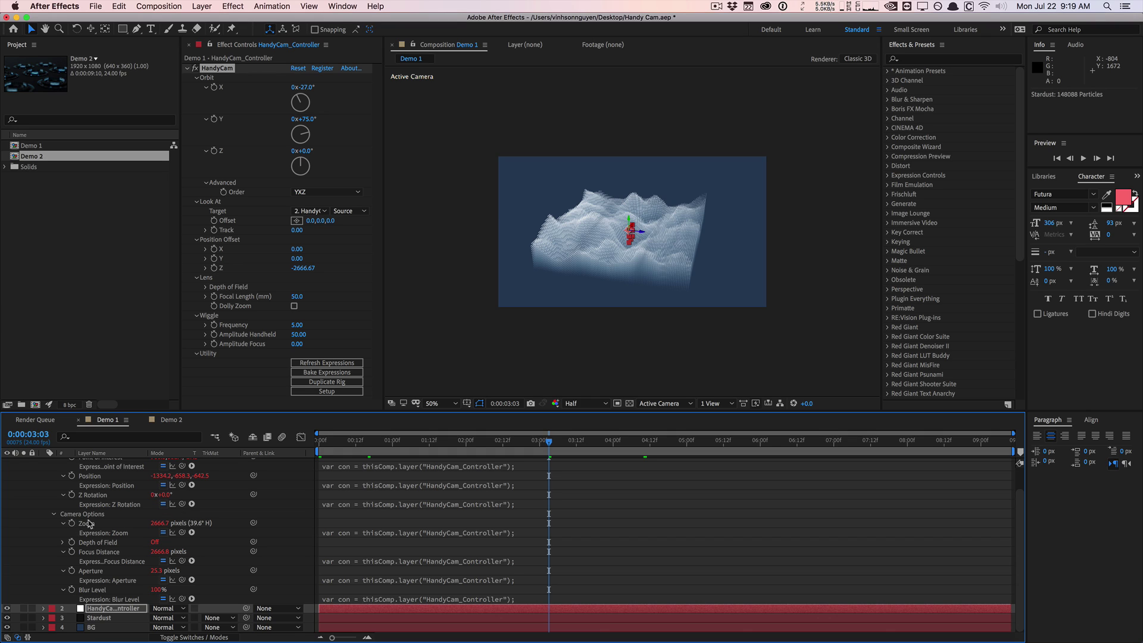
scroll(90, 523, up, 3)
click(44, 464)
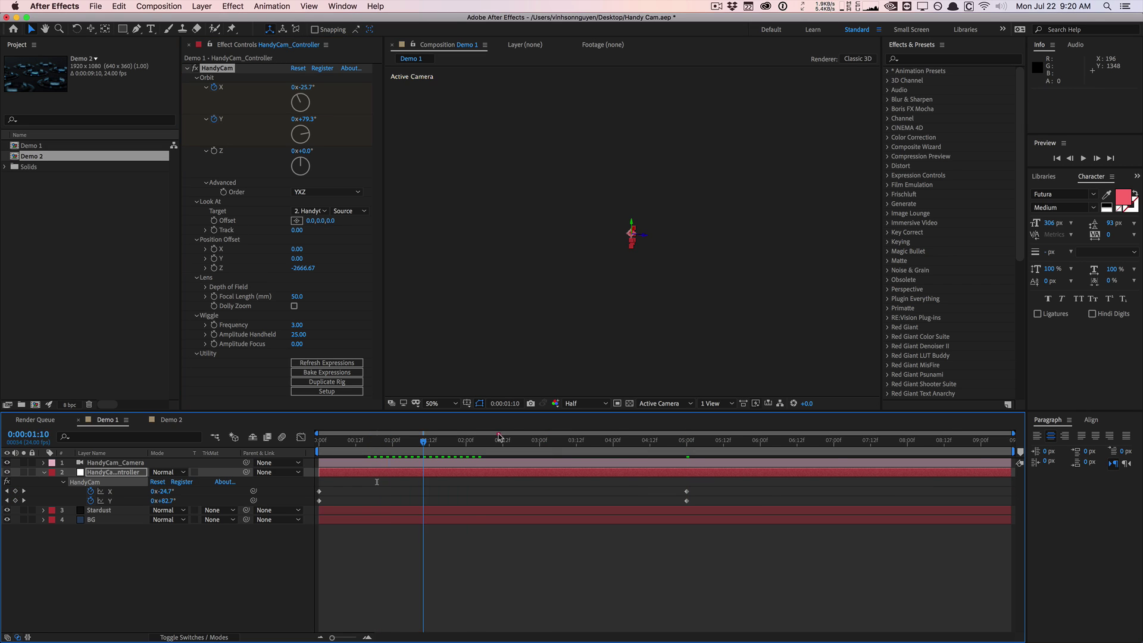
Step: Scrub to 0:00:03:04 to review the keyframed X and Y orbit animation
drag(499, 437, 552, 425)
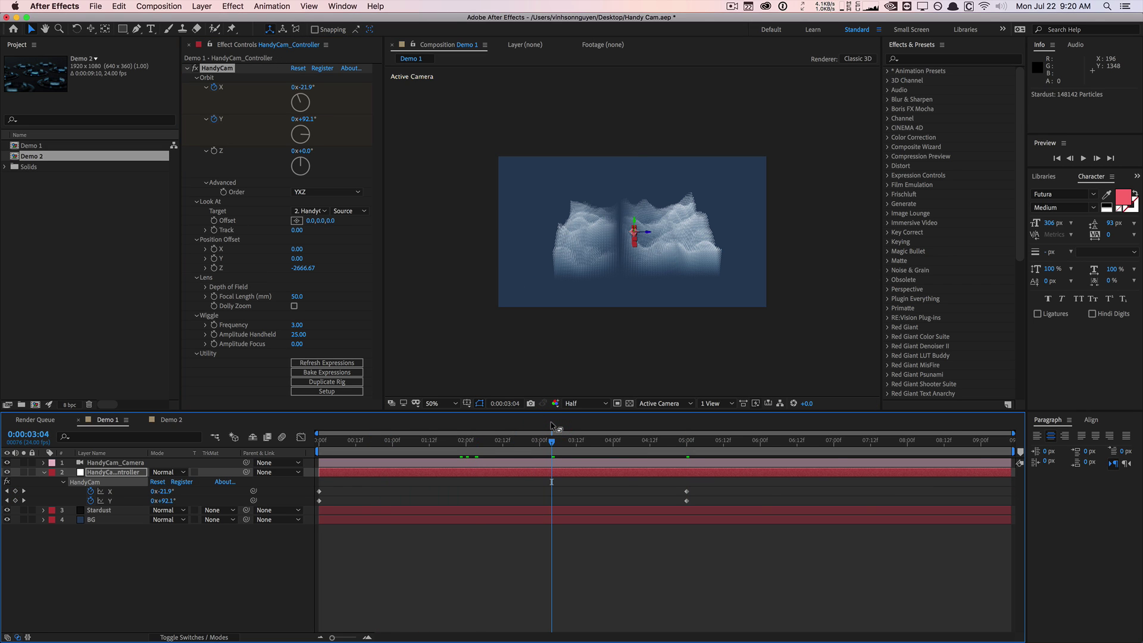
Step: Bake the HandyCam rig's expressions into keyframes and reveal the baked properties of HandyCam_Camera
click(308, 375)
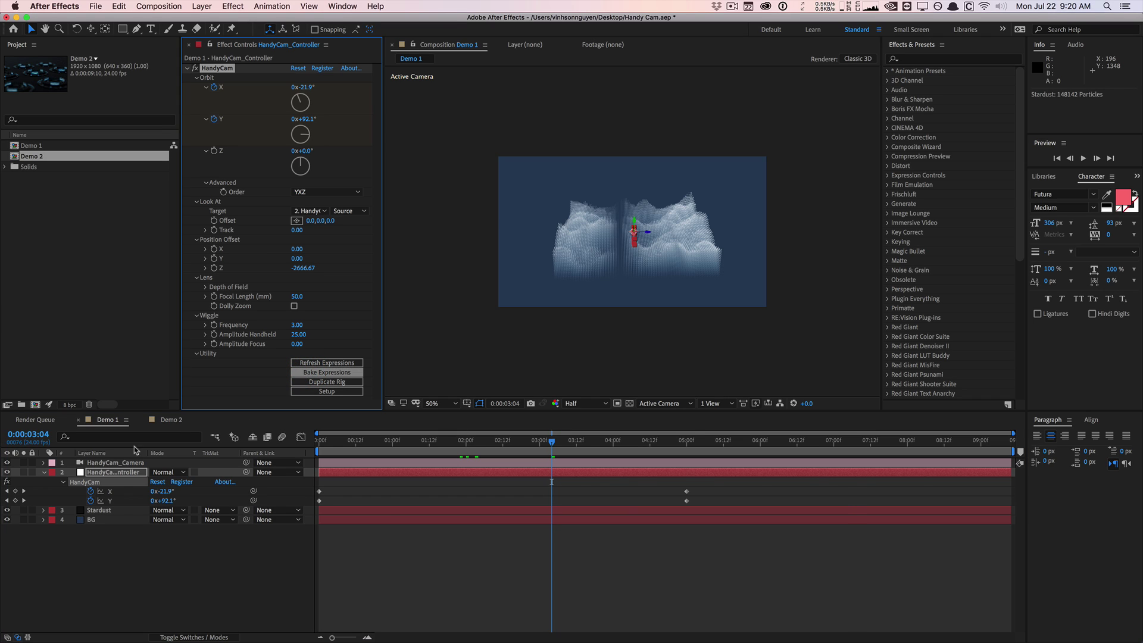
click(116, 464)
key(u)
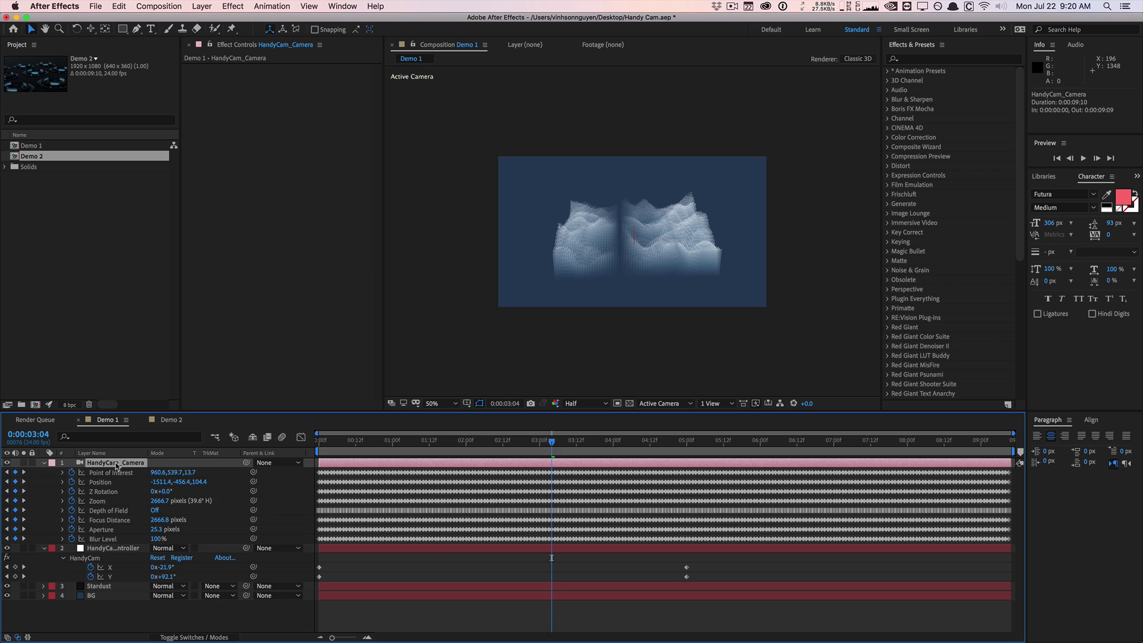
Step: Scrub to 0:00:00:09, select the HandyCam_Controller layer, and scrub to 0:00:08:21 to review the baked animation
click(347, 442)
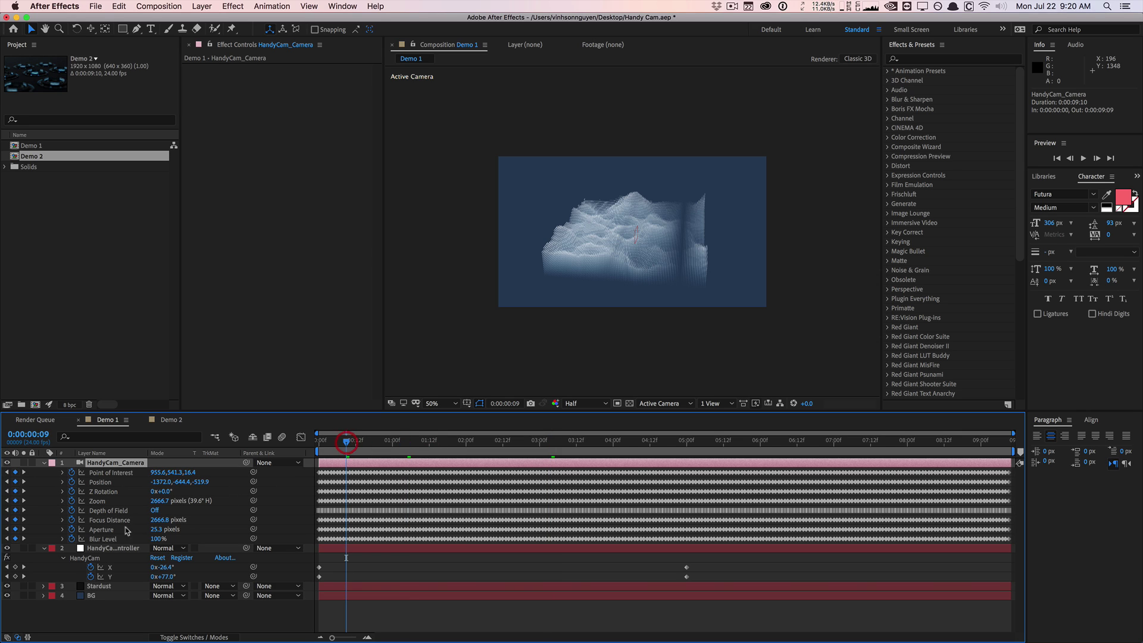
click(113, 548)
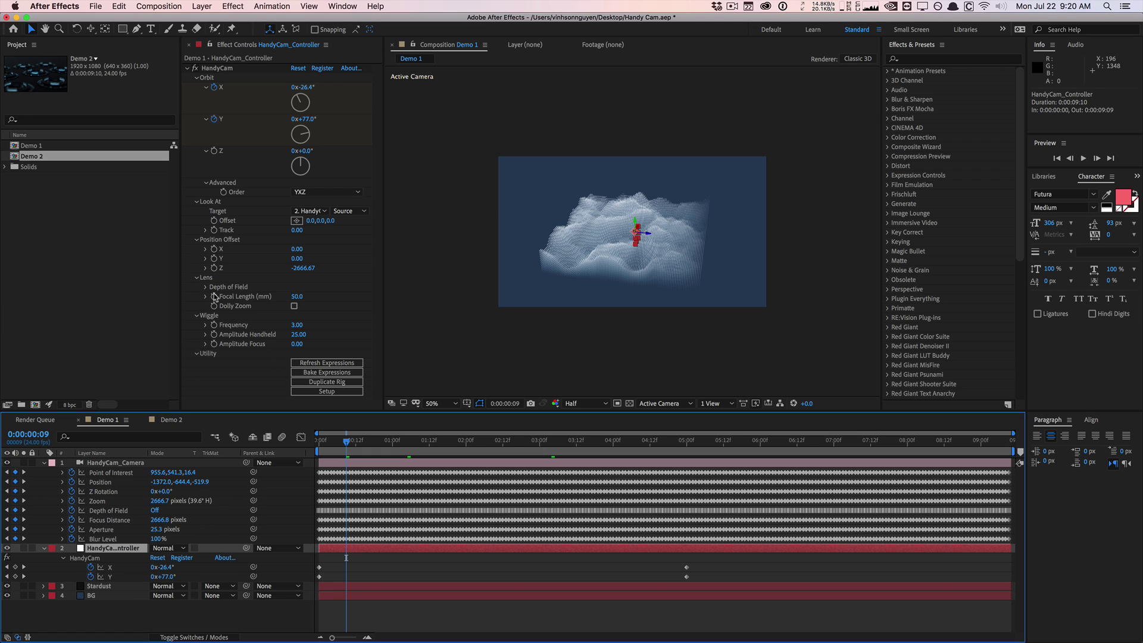
drag(543, 437, 589, 439)
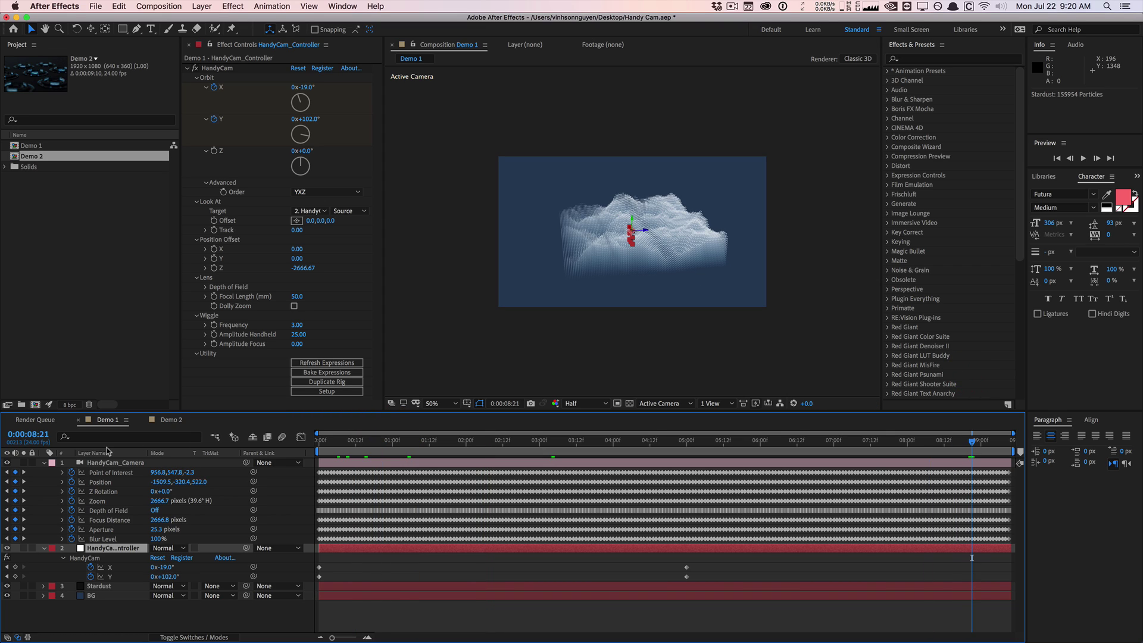
Step: Hide the HandyCam_Controller layer, scrub to 0:00:04:07 to check the baked camera motion, and show the layer again
click(8, 548)
drag(441, 441, 637, 419)
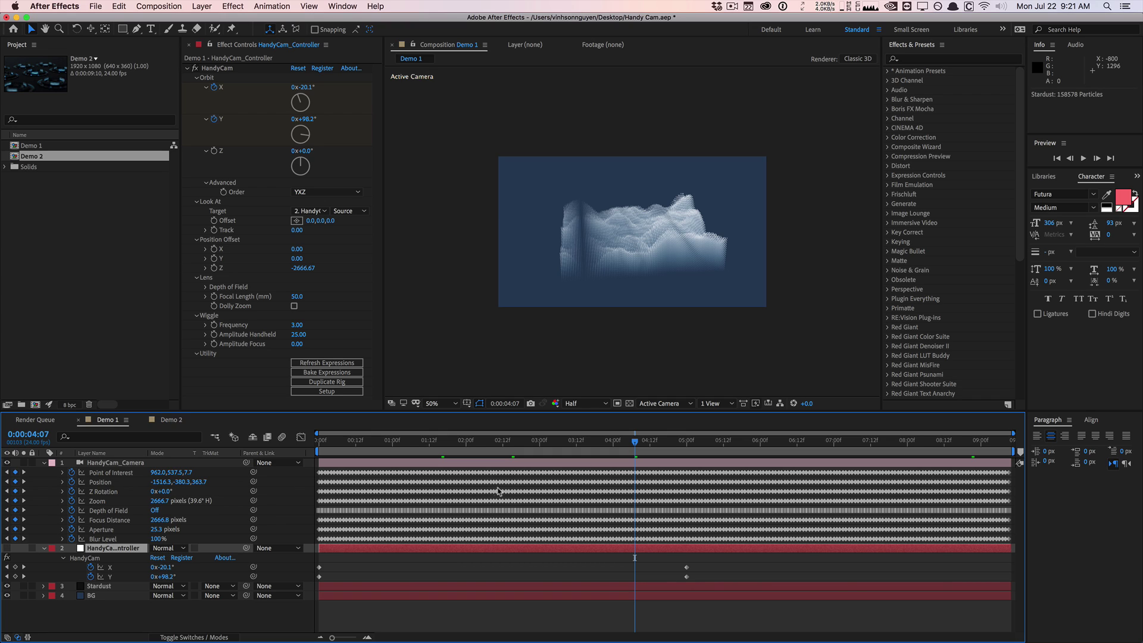
click(7, 548)
drag(390, 339, 404, 339)
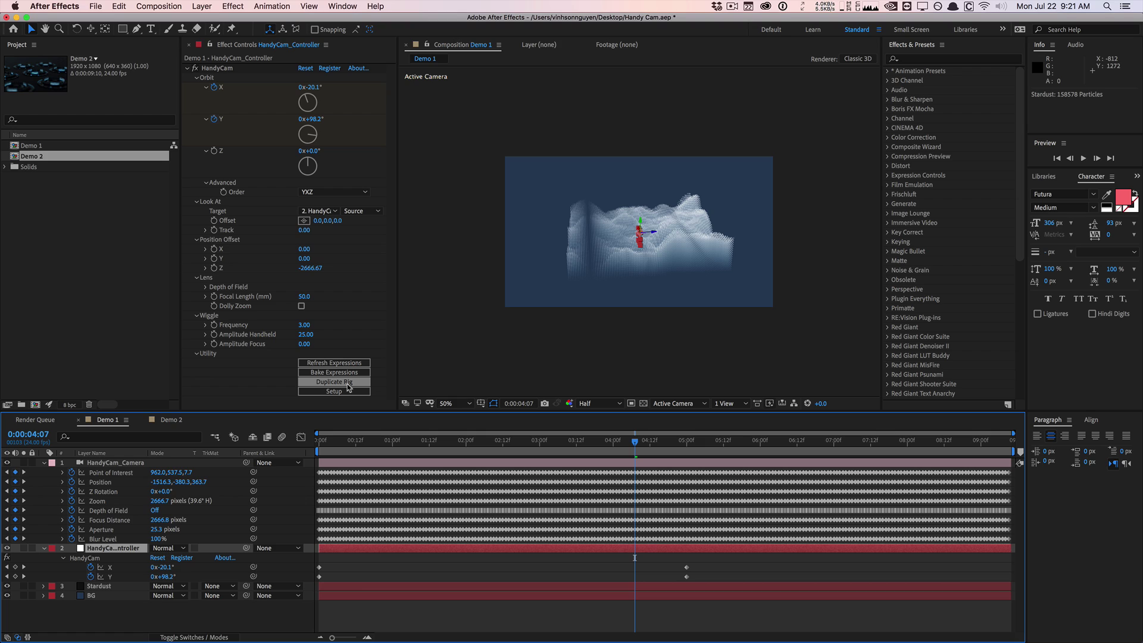
Step: Try duplicating HandyCam_Camera and HandyCam_Controller as ordinary layers, stack the copies above the originals, and delete the copies
shift+click(84, 463)
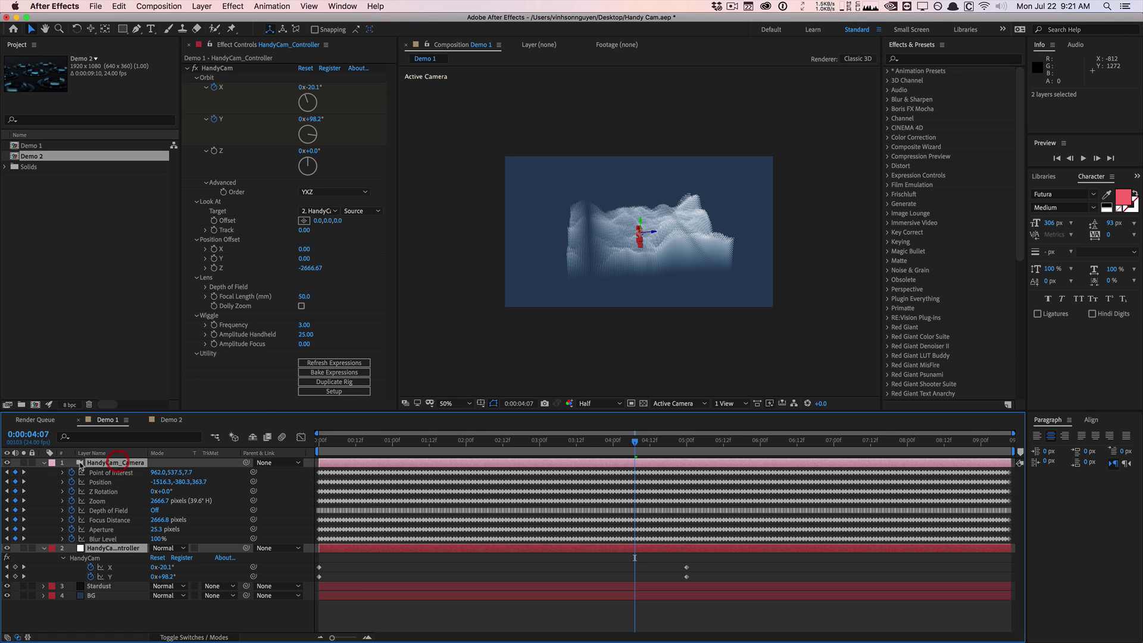
click(45, 463)
key(ctrl+d)
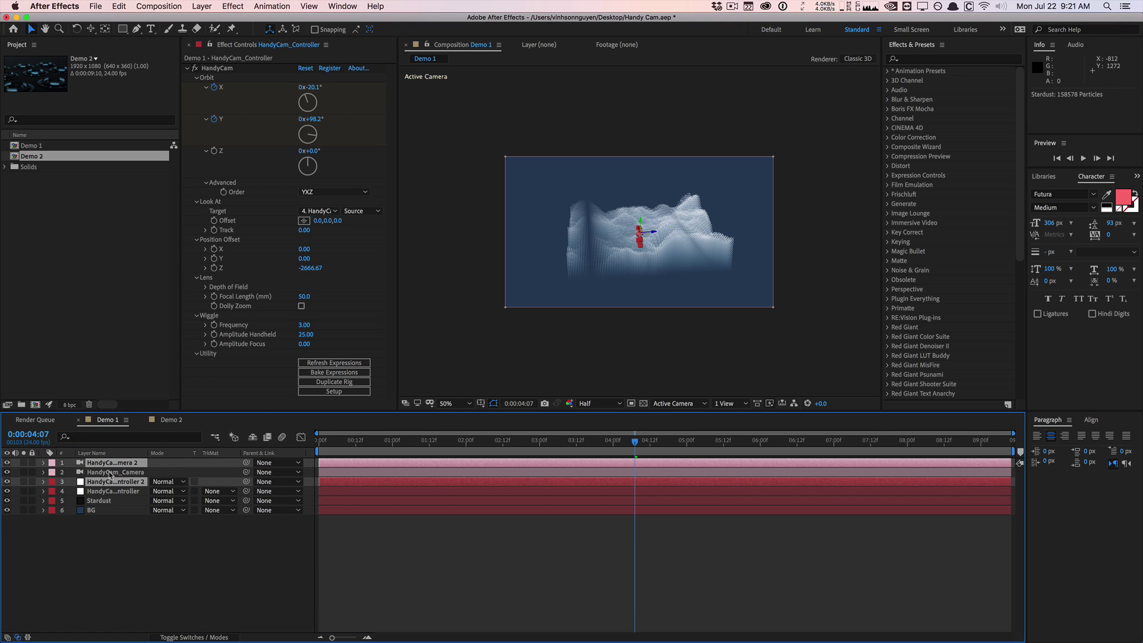
key(ctrl+bracketright)
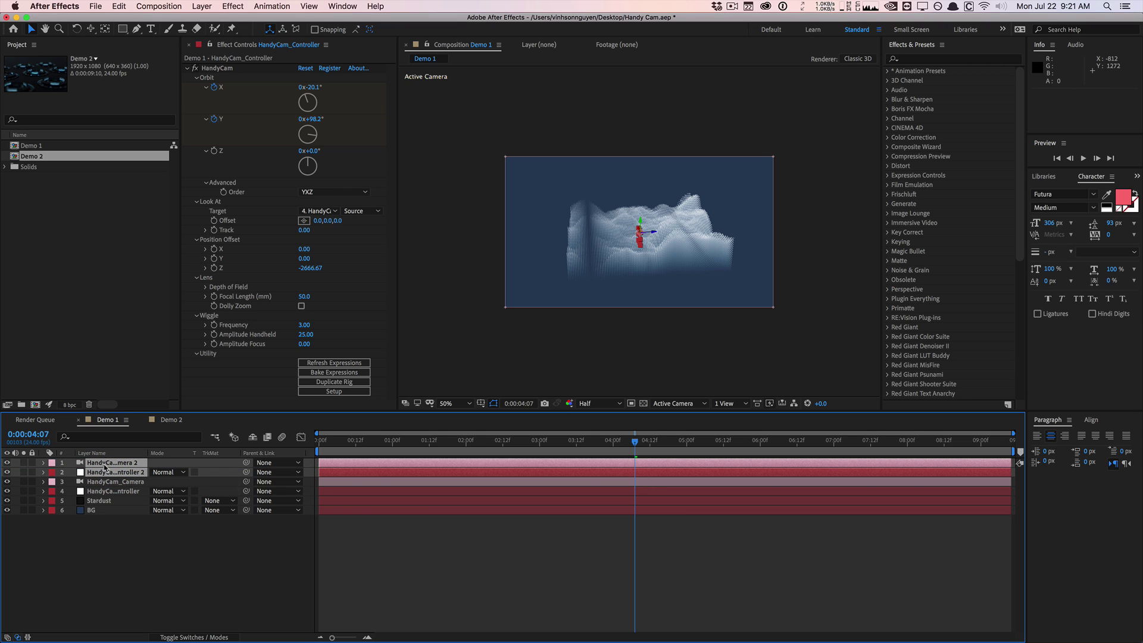
key(Delete)
Step: Duplicate the whole rig with HandyCam_Controller's Duplicate Rig utility, and undo the duplication
click(139, 474)
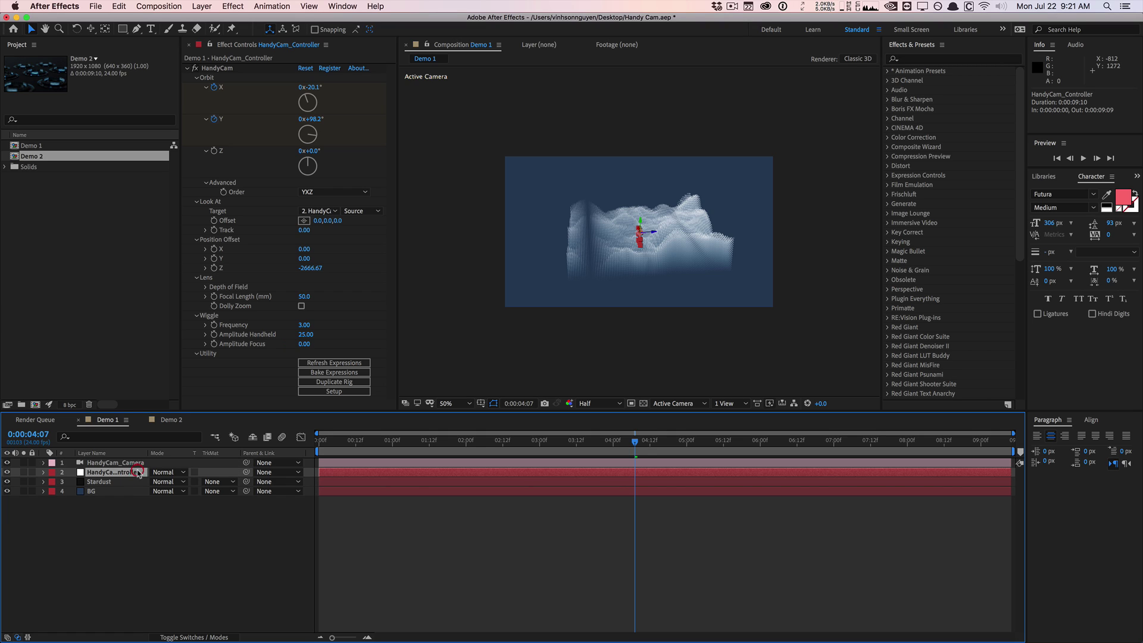
click(357, 382)
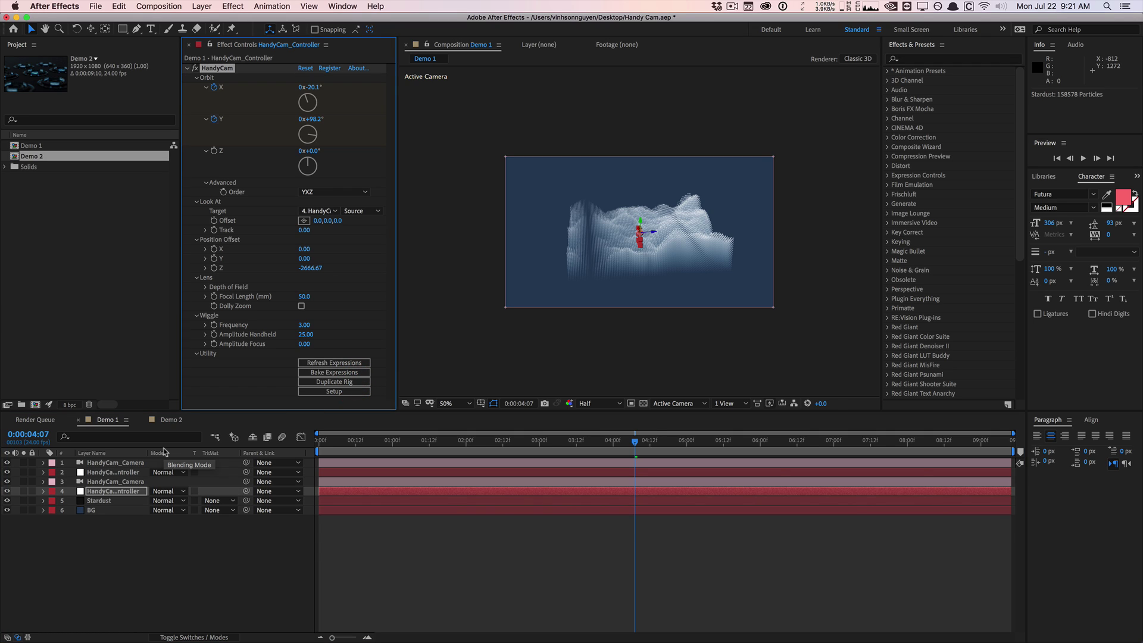
key(super+z)
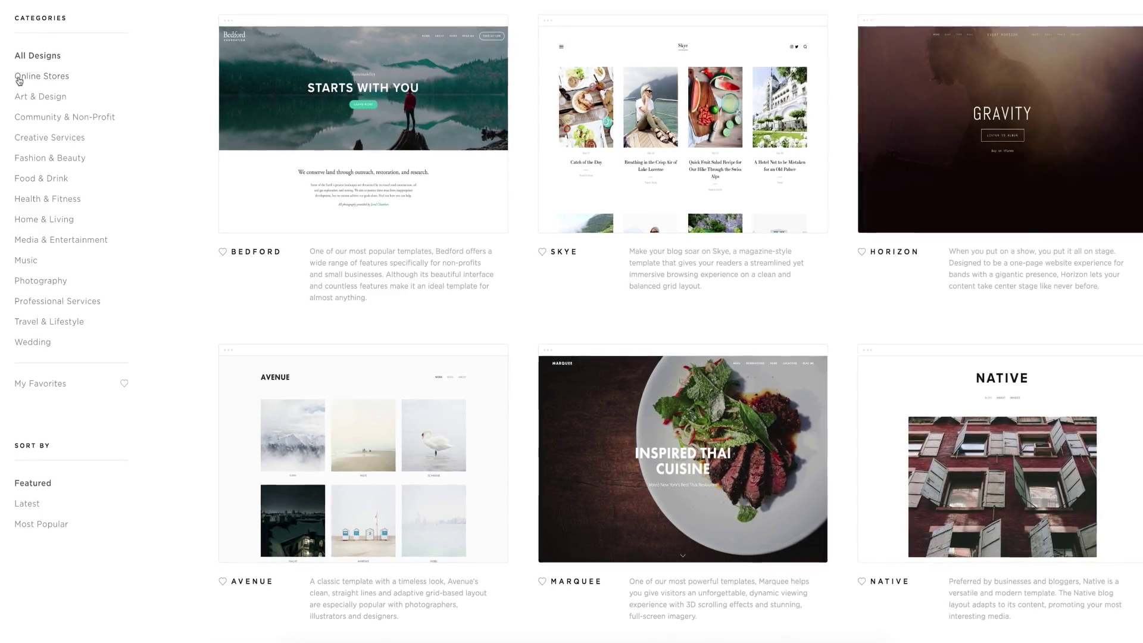
Step: Switch to Squarespace and browse the Online Stores, Art & Design and Community & Non-Profit template categories
click(19, 77)
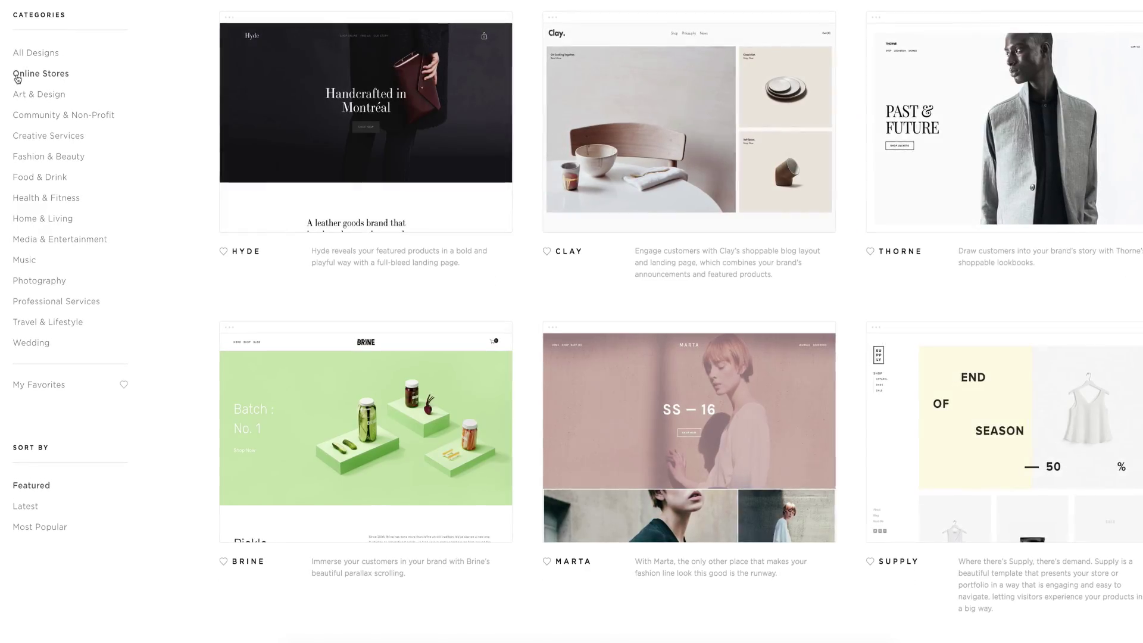
click(18, 91)
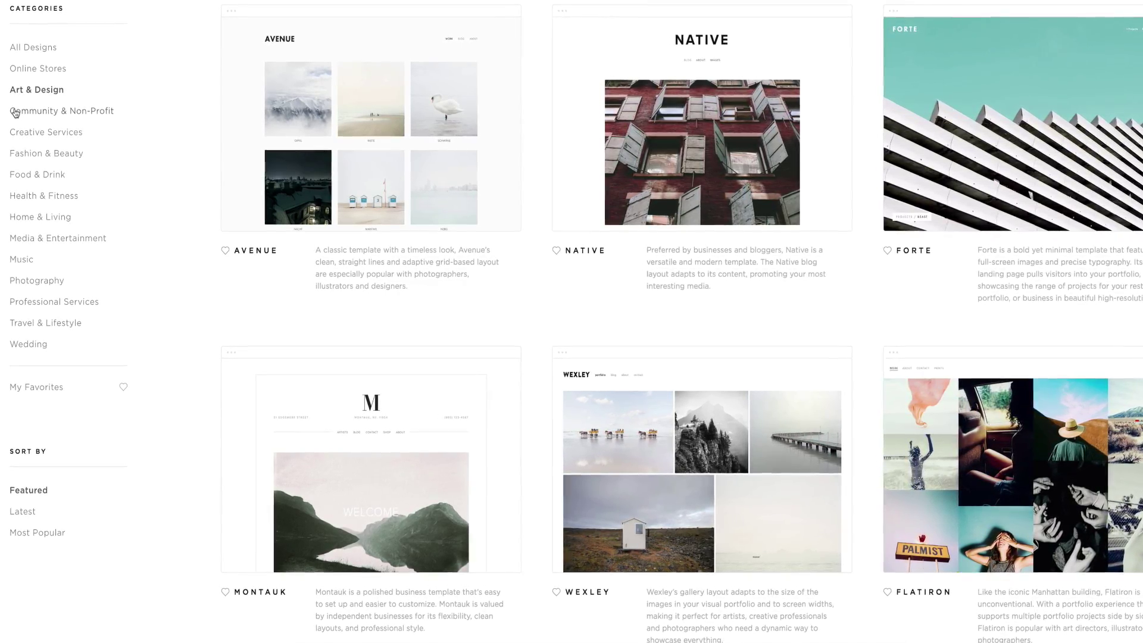
click(15, 112)
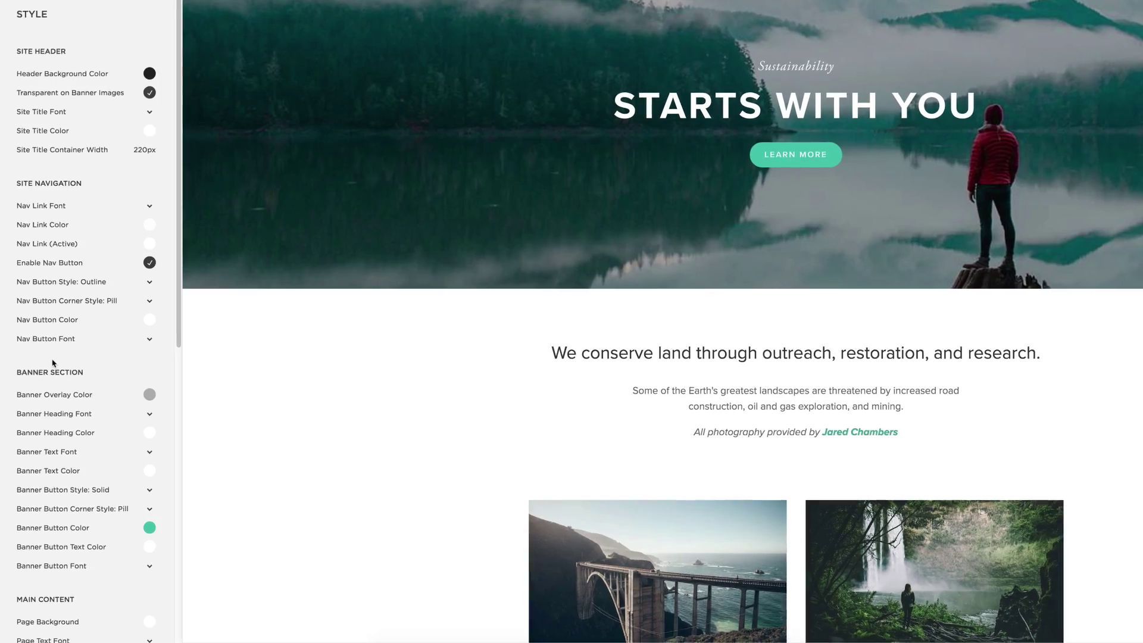
Step: Change the template's Banner Button Color to blue, hsl(214, 54%, 45%), in the site style settings
scroll(53, 363, down, 3)
click(52, 339)
drag(77, 263, 94, 263)
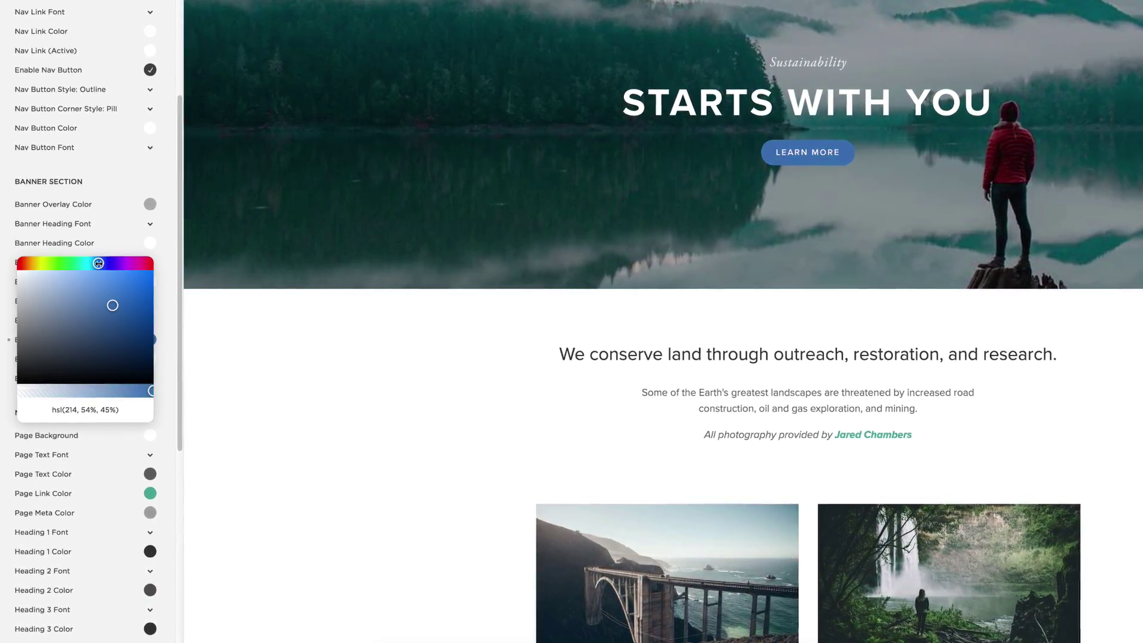
drag(35, 340, 26, 339)
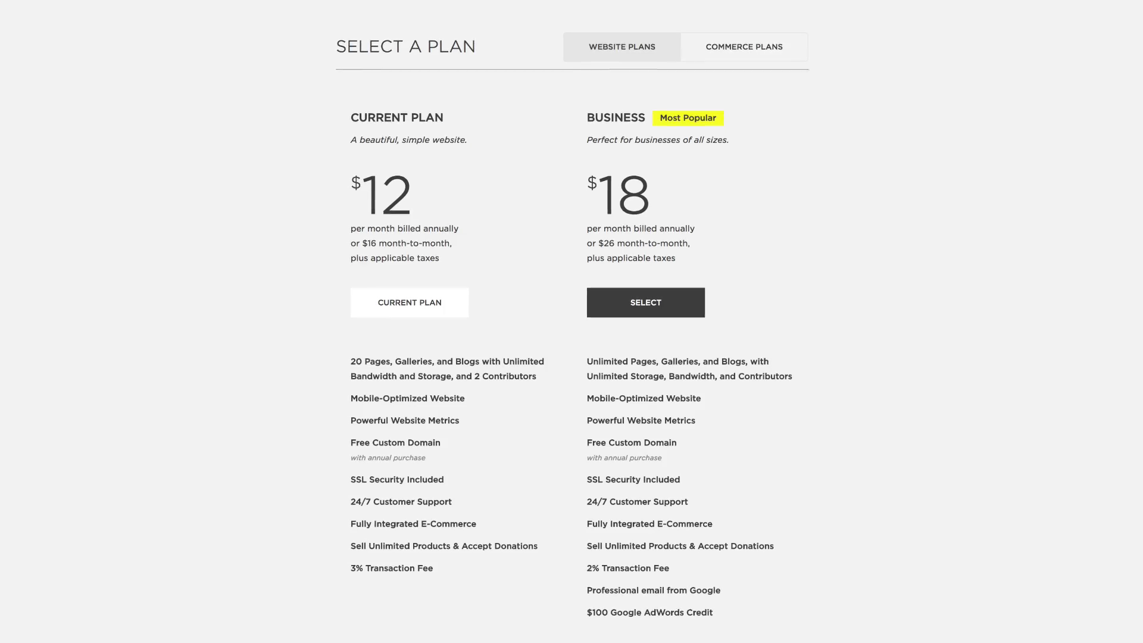
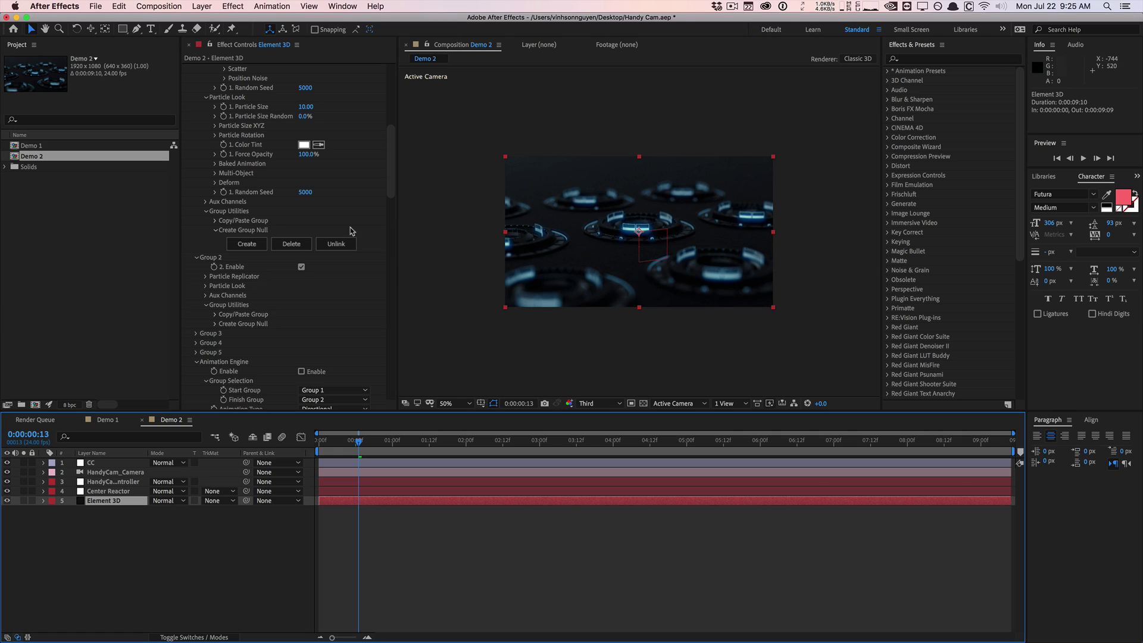
Step: In After Effects' Demo 2 composition, examine Element 3D's Group 1 particle settings and the layers above, finishing on HandyCam_Controller
scroll(392, 200, up, 3)
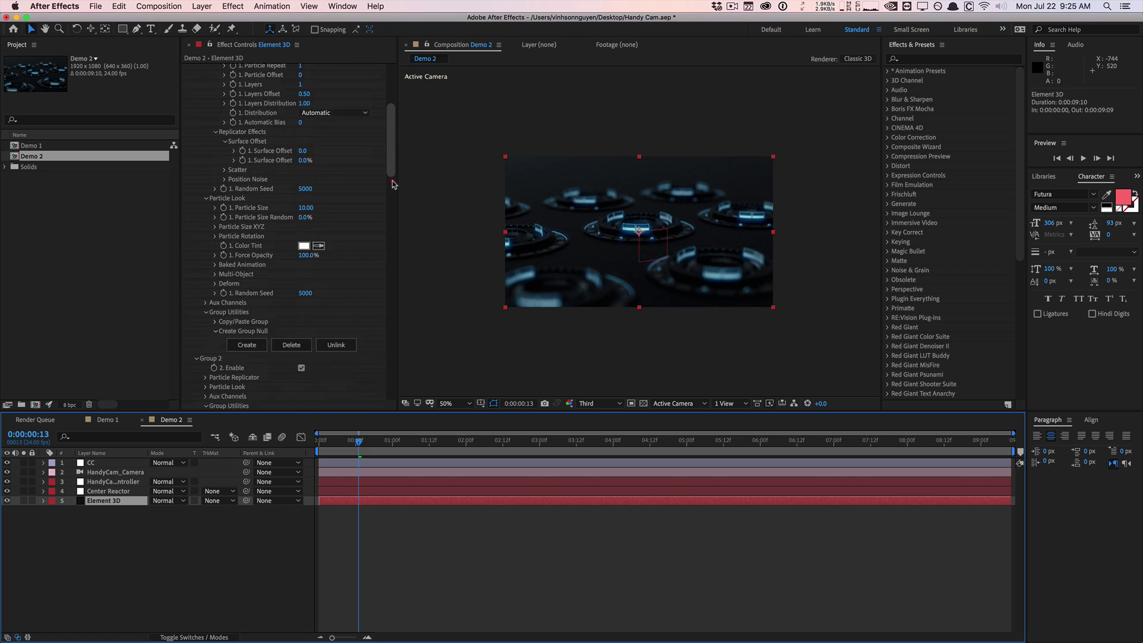
scroll(390, 143, up, 10)
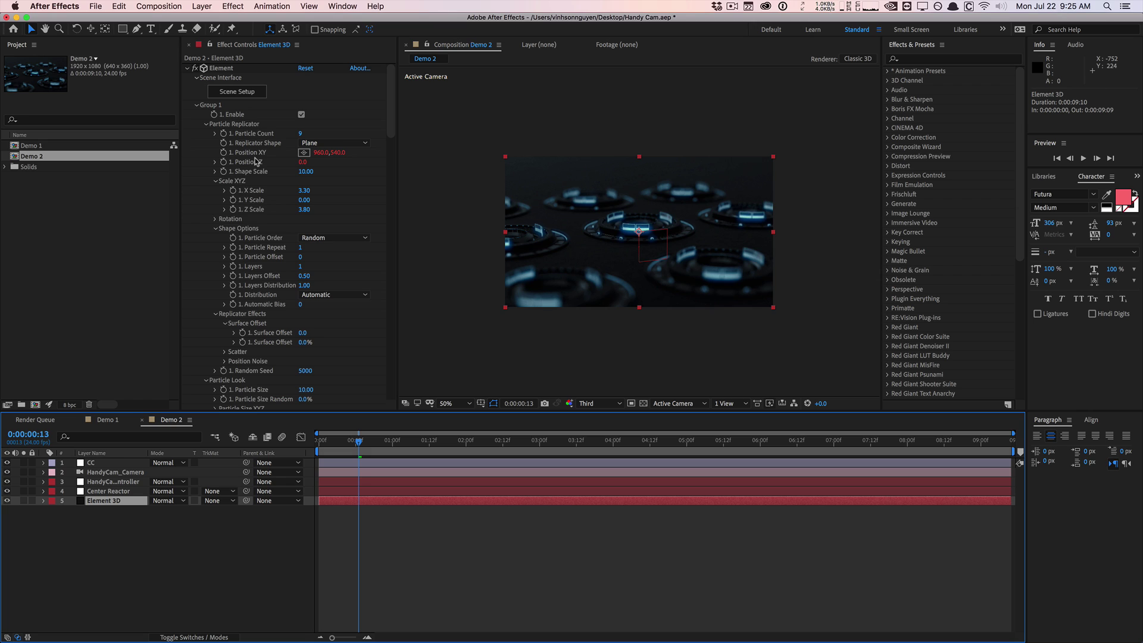
click(112, 483)
click(112, 474)
click(112, 463)
click(112, 474)
click(112, 481)
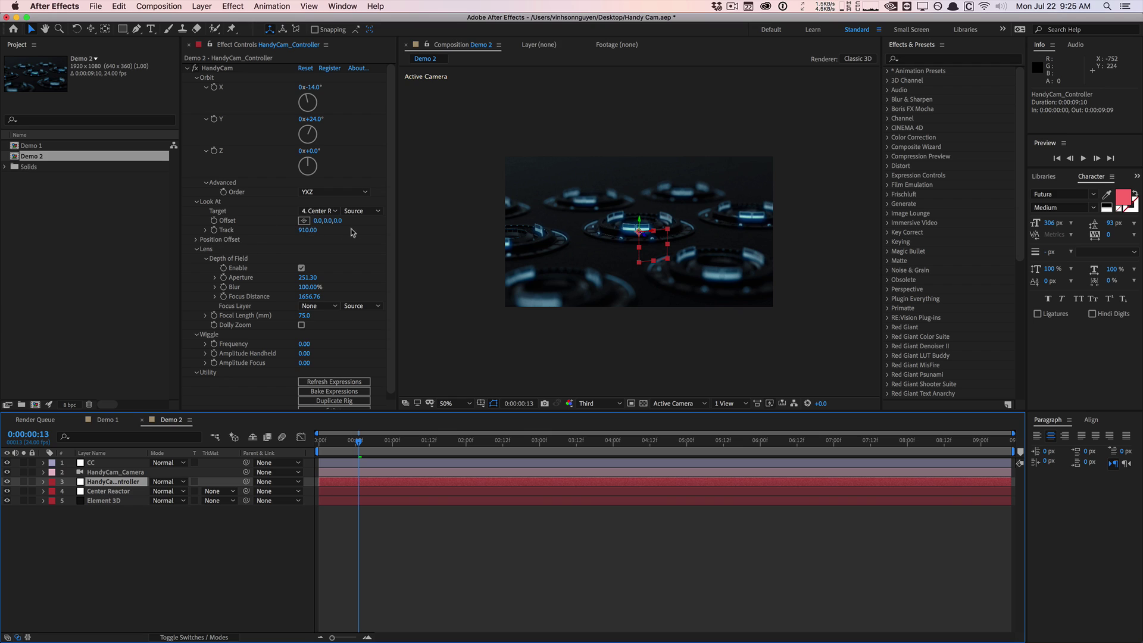
Step: Look over HandyCam_Controller's Lens and Depth of Field controls, collapsing and reopening the Lens group
scroll(387, 235, down, 1)
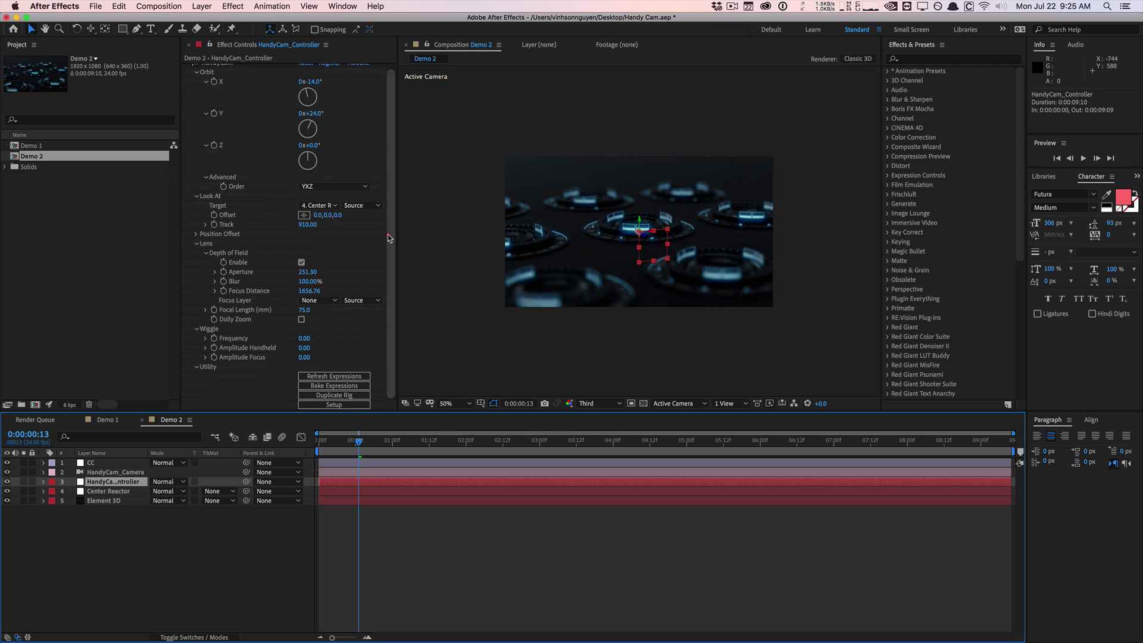
click(197, 244)
click(197, 249)
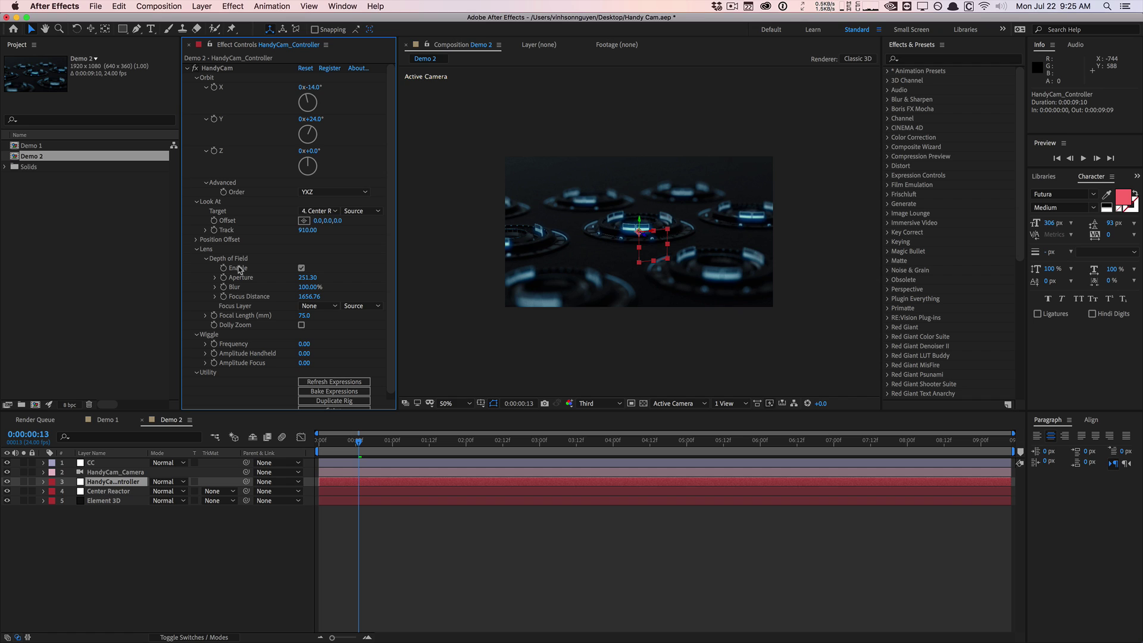
Step: Reveal HandyCam_Camera's expressions, examine its Camera Settings, and close them without applying changes
click(107, 473)
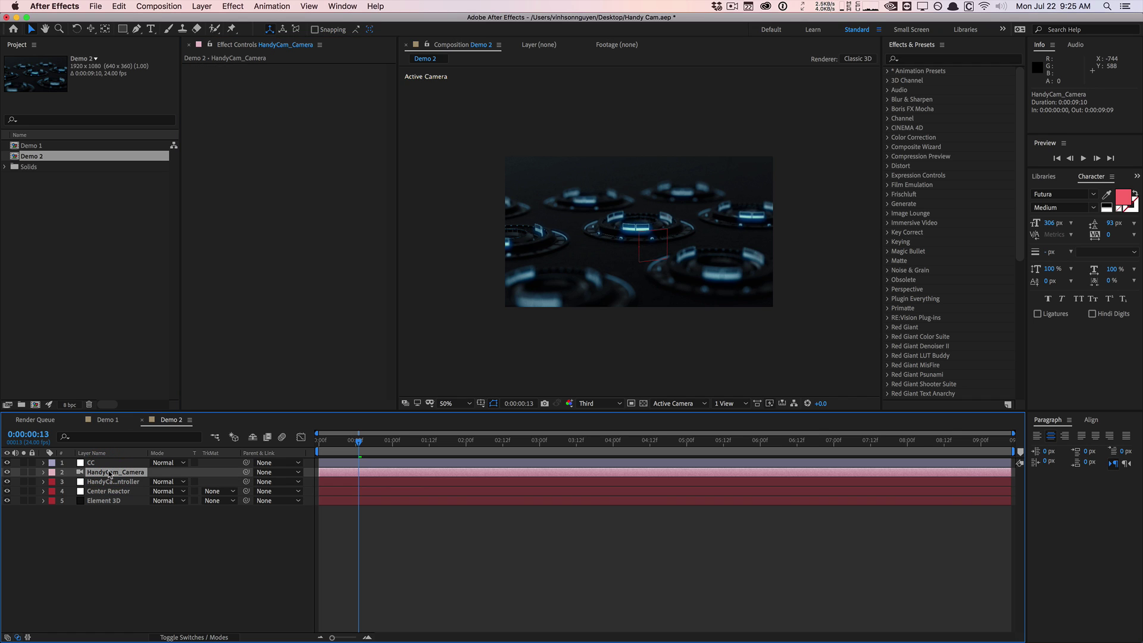
key(e)
key(e)
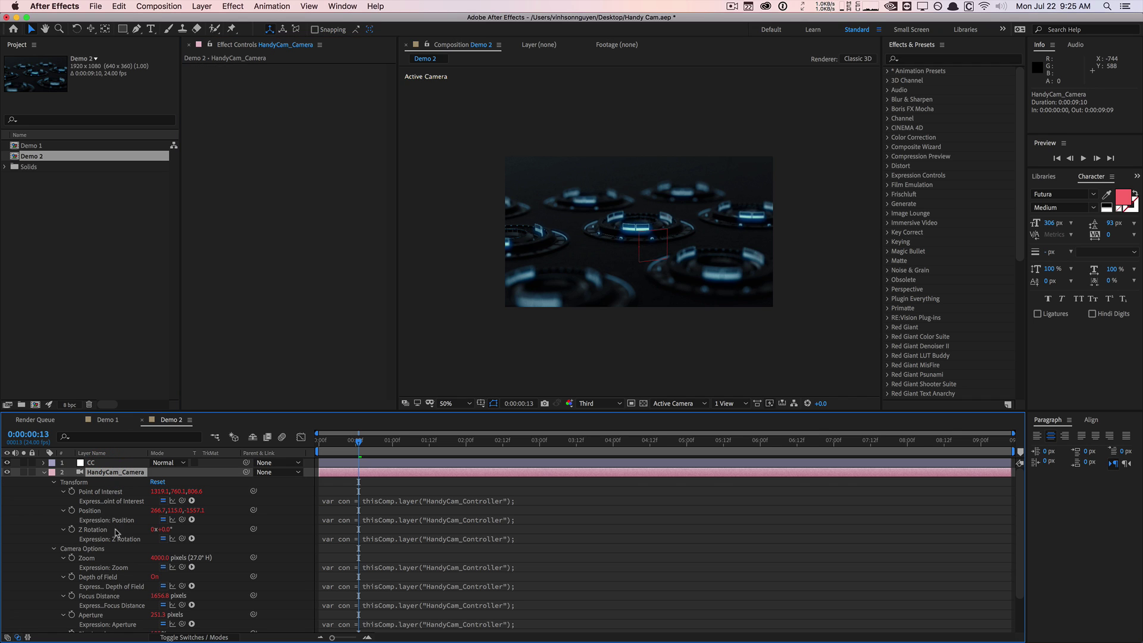
click(202, 6)
click(214, 29)
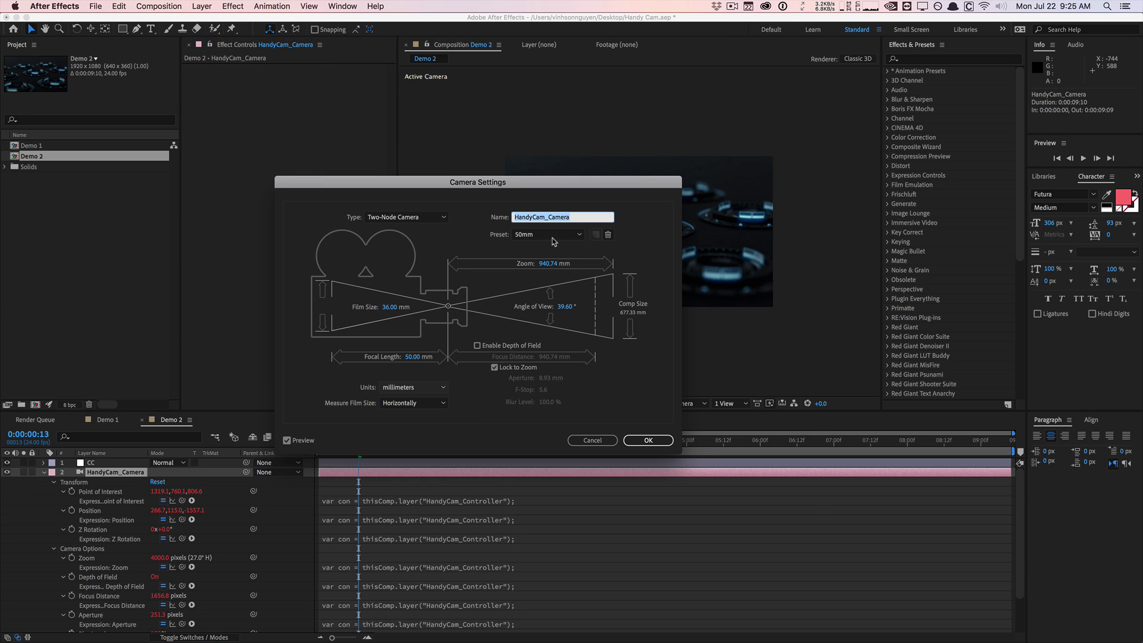
click(590, 440)
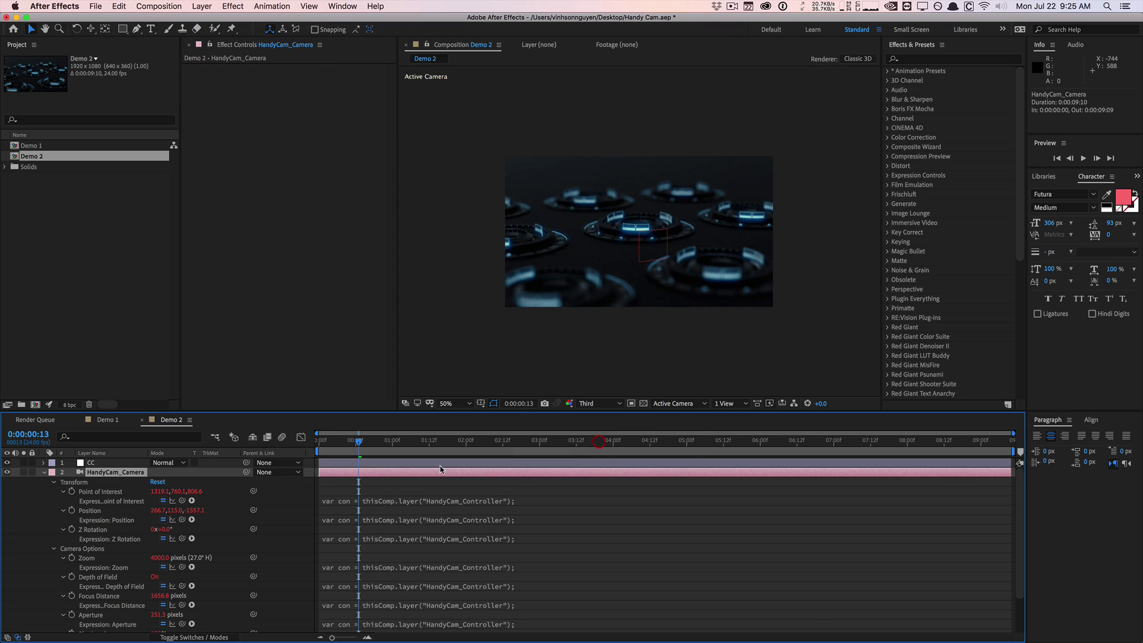
Step: Collapse HandyCam_Camera's expressions and select the HandyCam_Controller layer
click(118, 464)
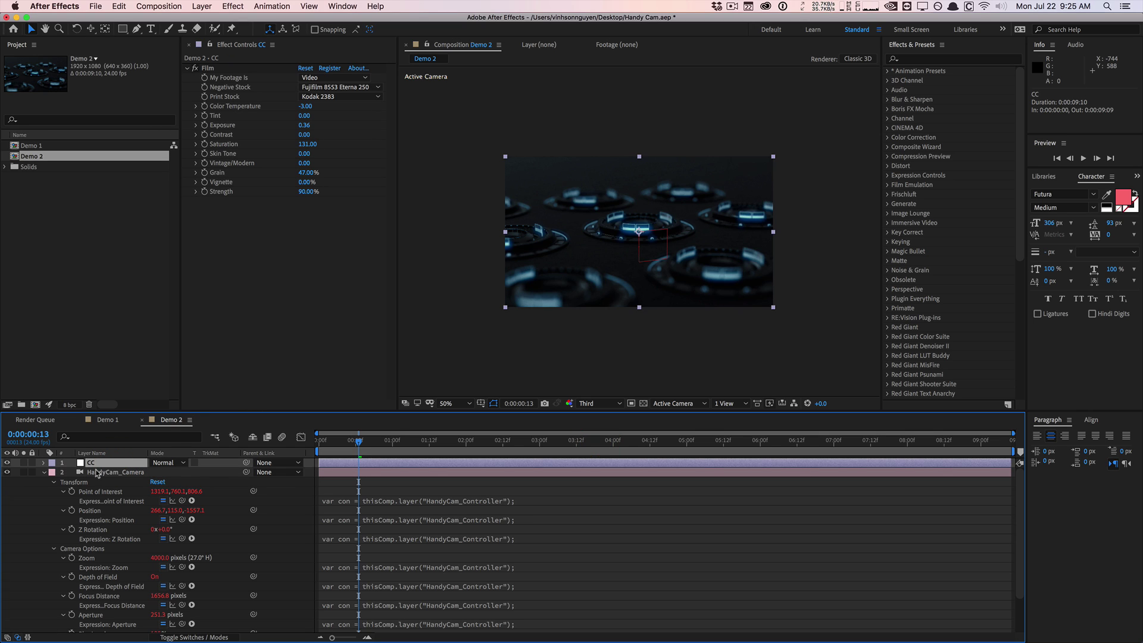
click(44, 472)
click(113, 482)
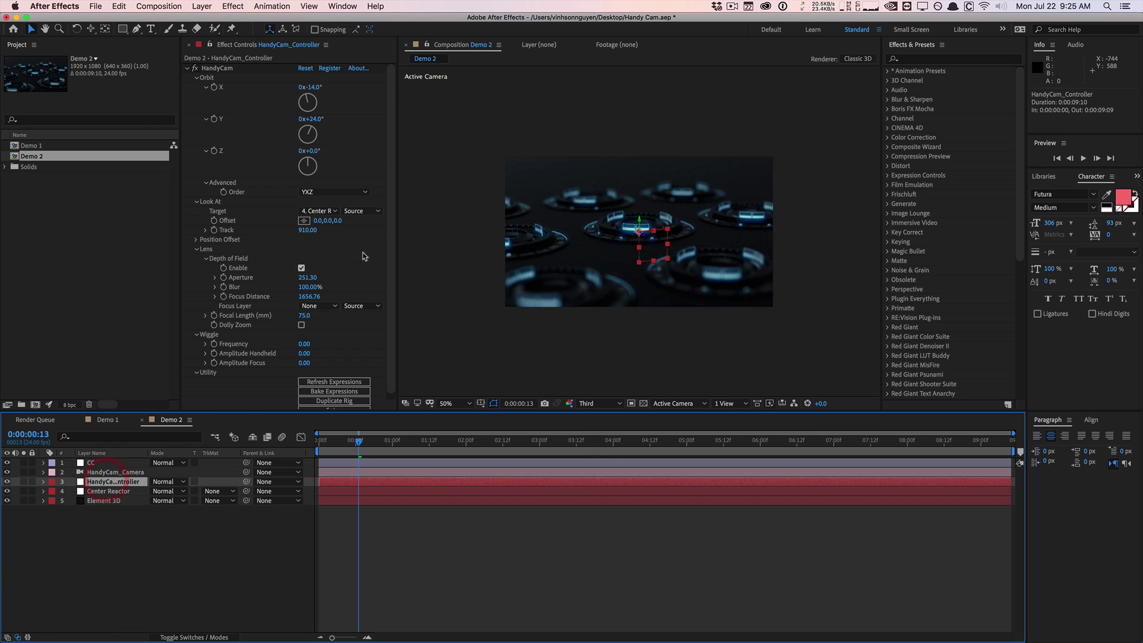
Step: Toggle HandyCam's Depth of Field off and on again, and open its Aperture value for editing without changing it
scroll(389, 254, down, 1)
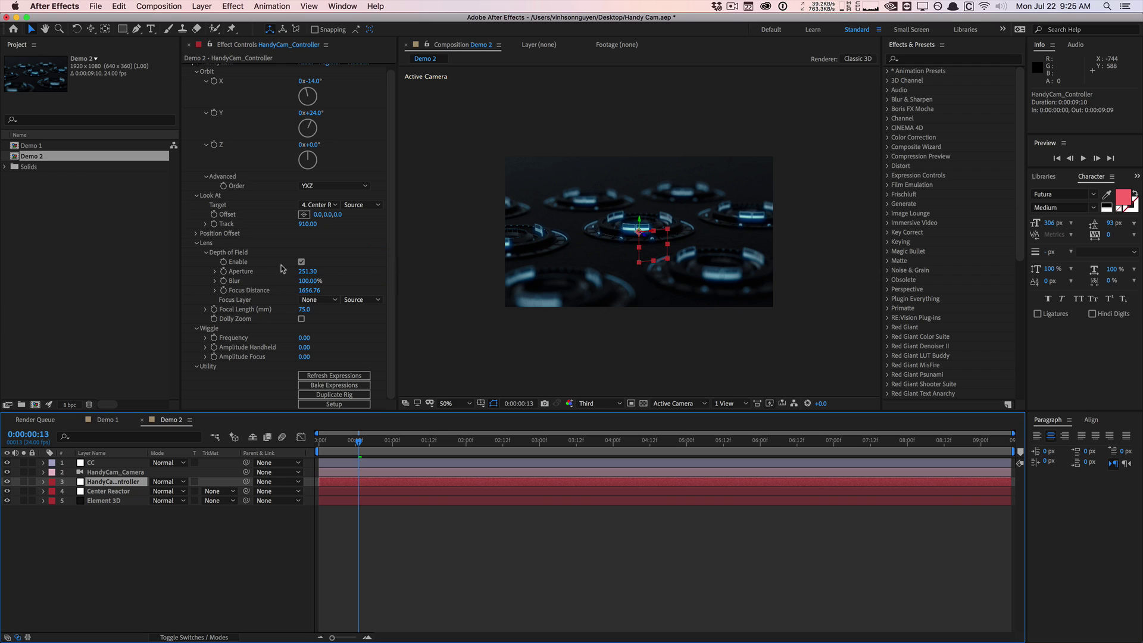
click(302, 262)
click(302, 262)
click(310, 272)
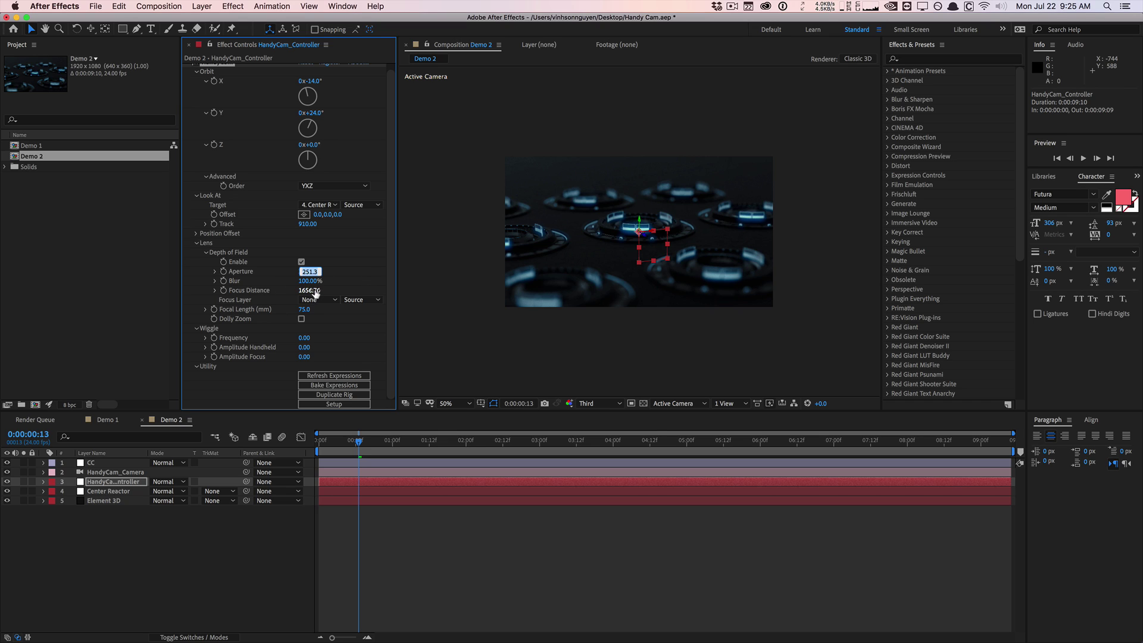
click(359, 286)
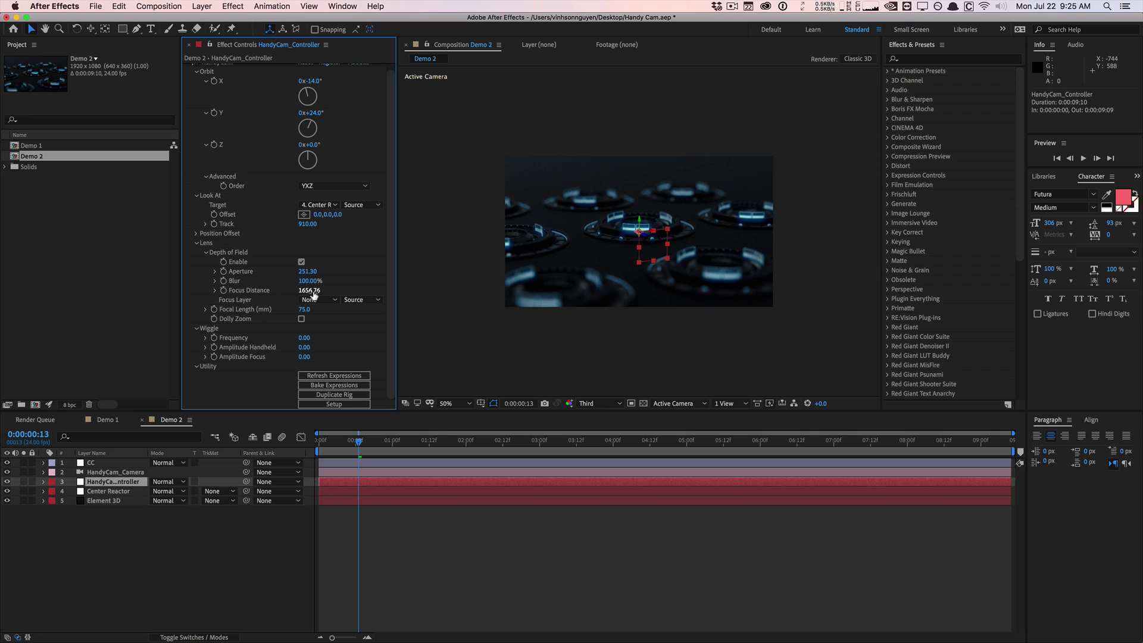
Step: Set HandyCam's Focus Distance to 1246.76 and enlarge the composition to fit the viewer
mouse_move(314, 295)
mouse_down()
mouse_move(236, 290)
mouse_move(298, 280)
mouse_up()
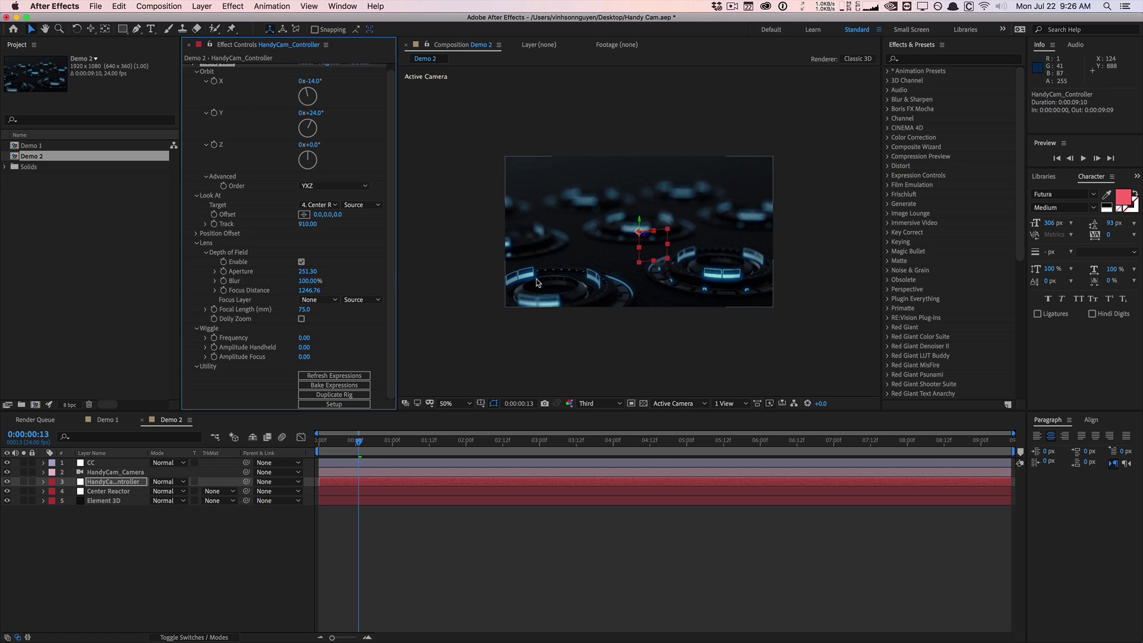
click(451, 404)
click(452, 430)
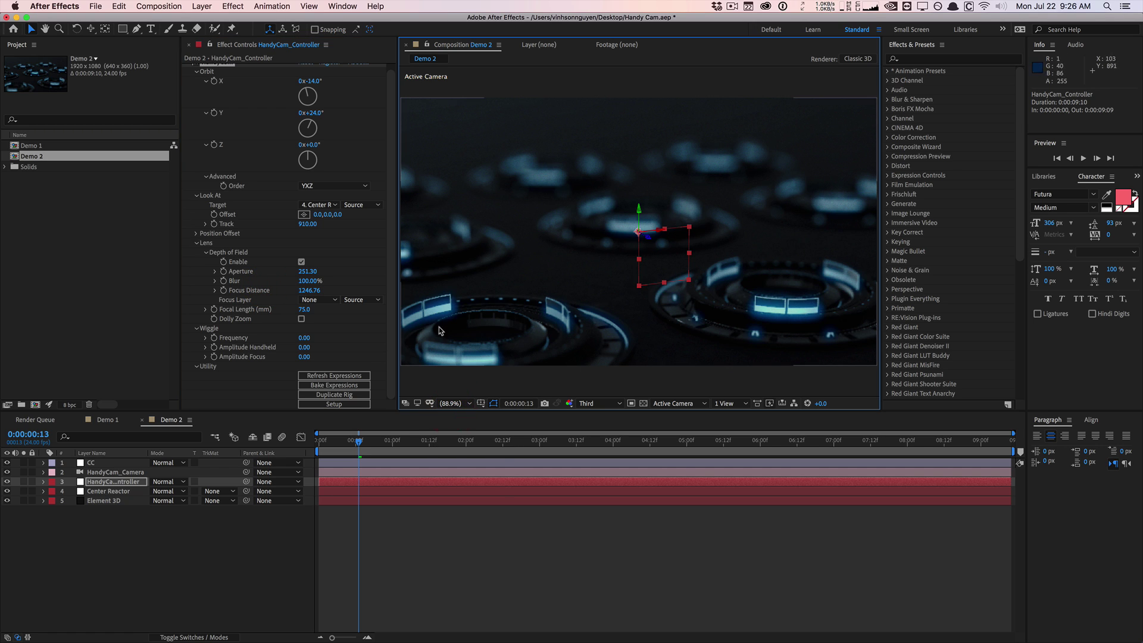
Step: Set HandyCam's Focus Distance to 2306.76 and show the layer switches in the Demo 2 timeline instead of the blending modes
drag(307, 290, 357, 280)
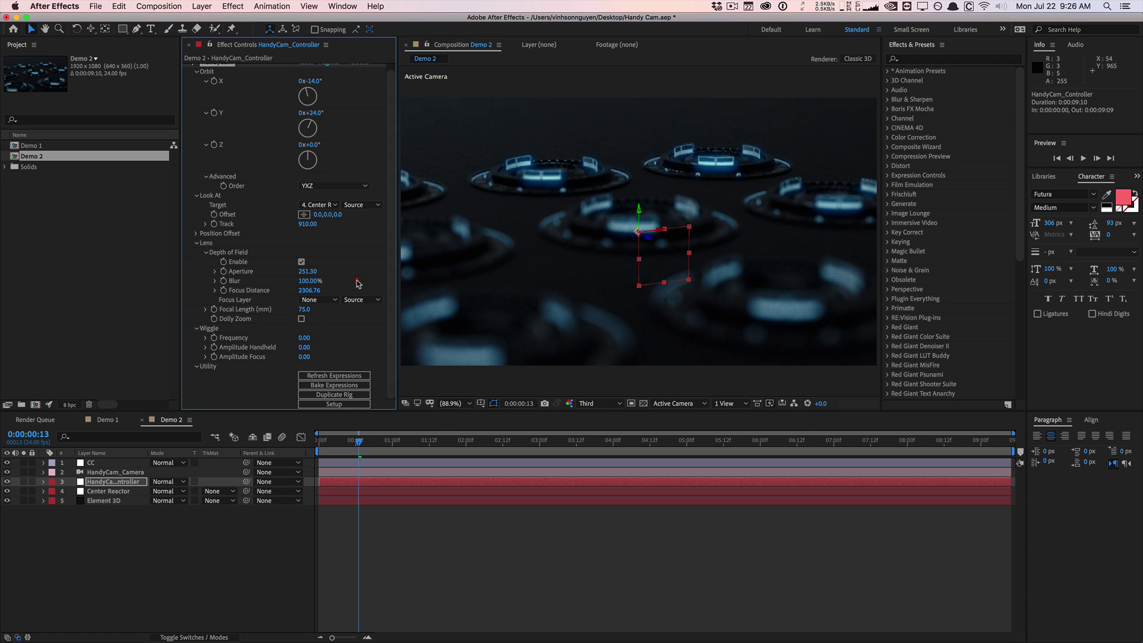
click(332, 302)
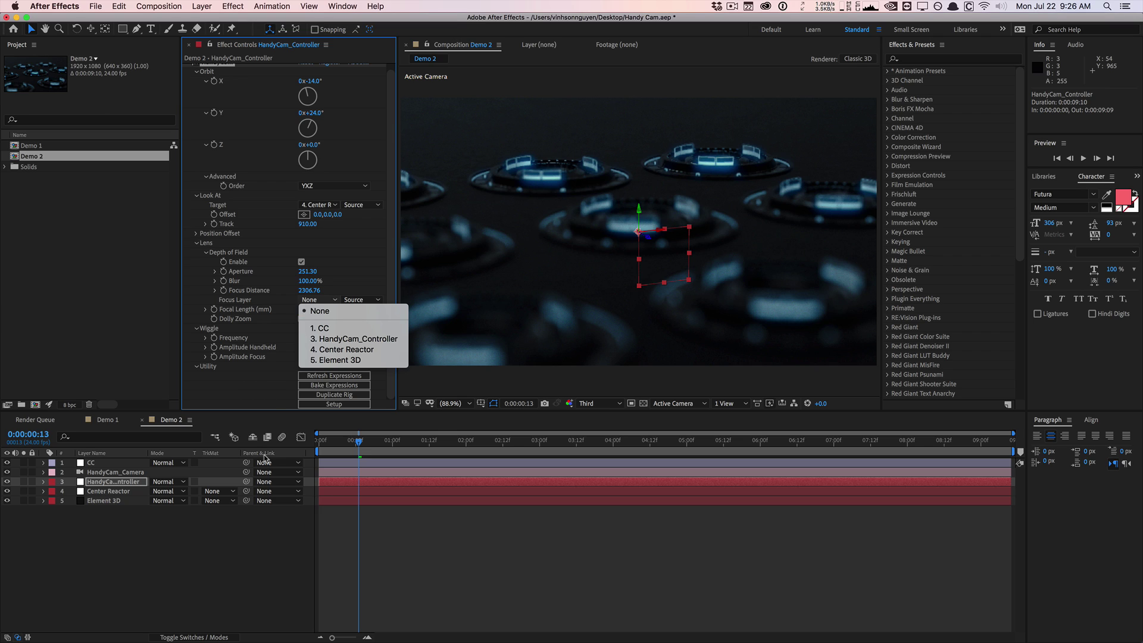
click(197, 626)
click(188, 636)
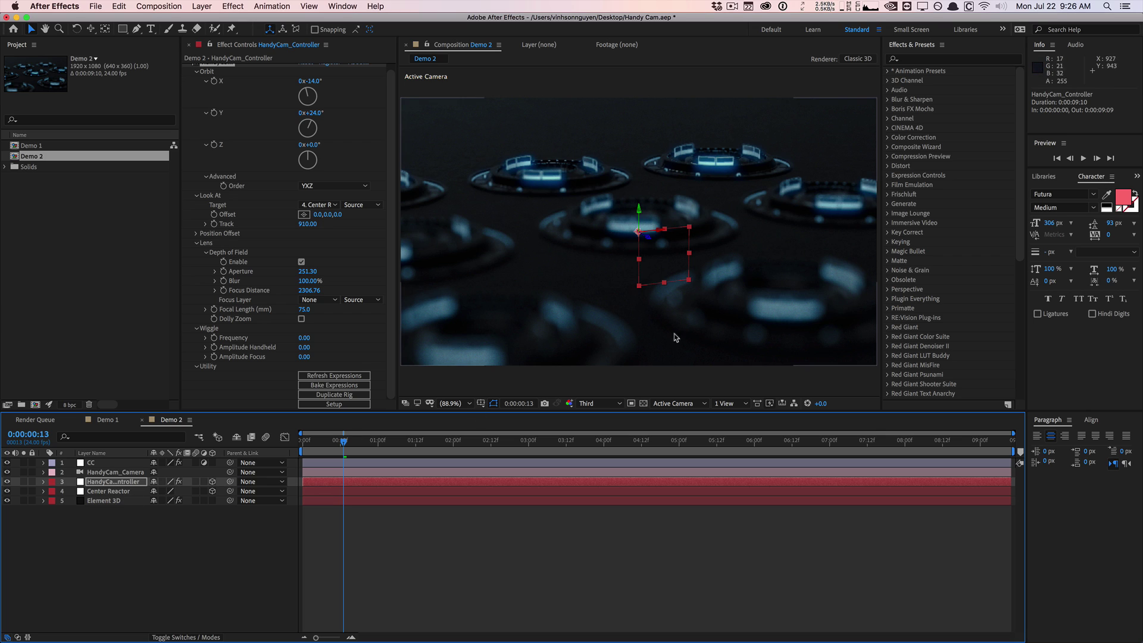
Step: Set HandyCam's Focus Layer to Center Reactor with a Focus Offset of -56, and orbit the camera to X -8° and Y +27°
click(324, 301)
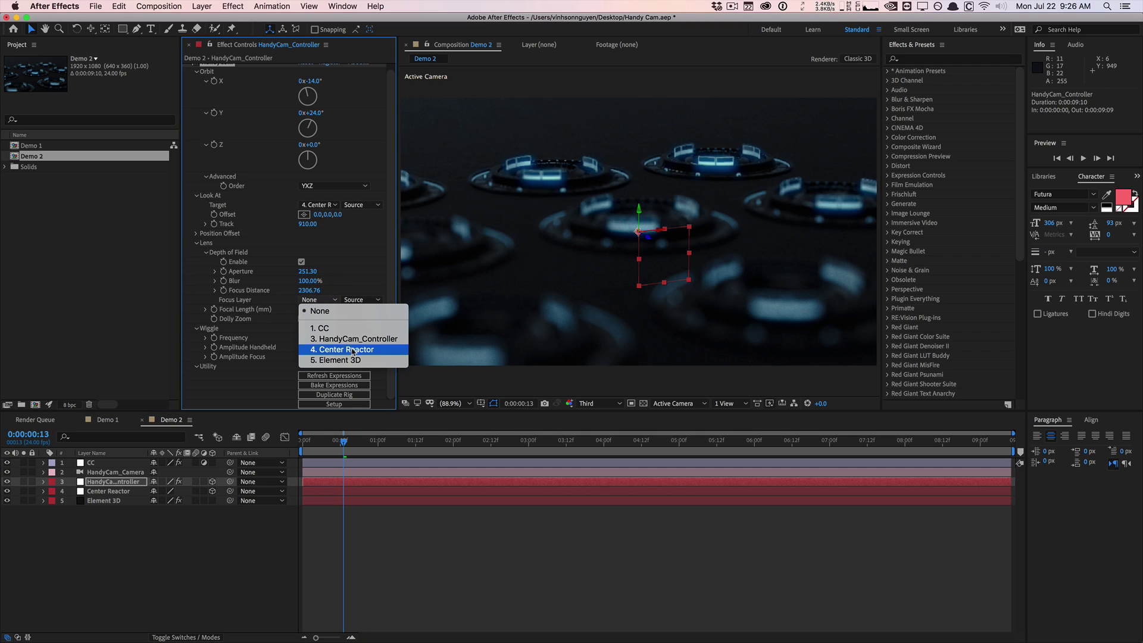
click(370, 350)
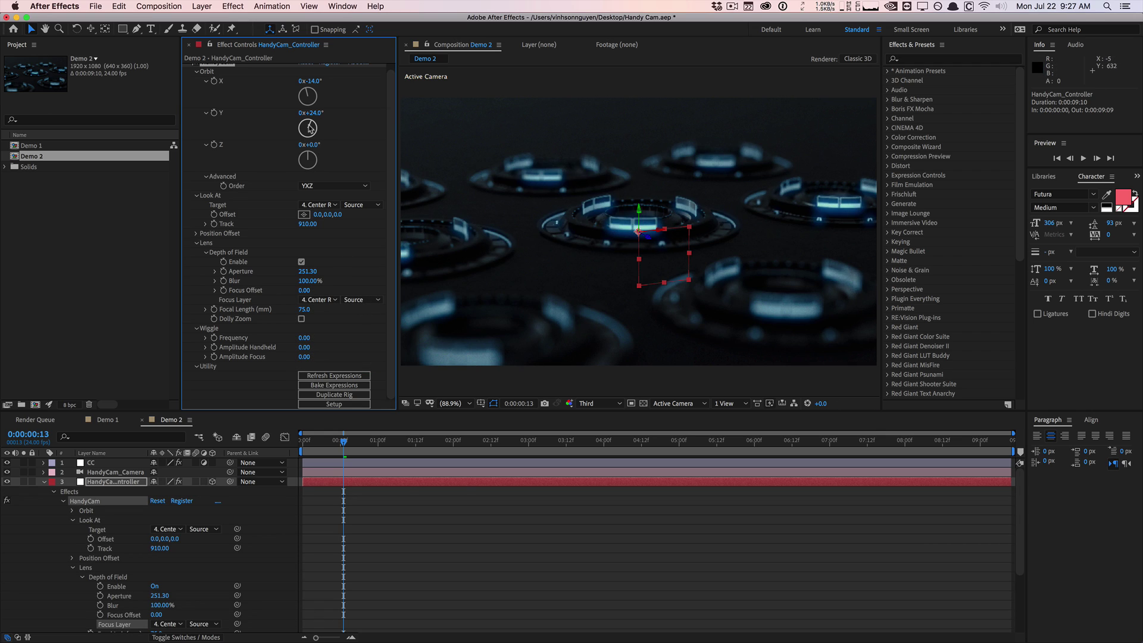
drag(315, 112, 318, 81)
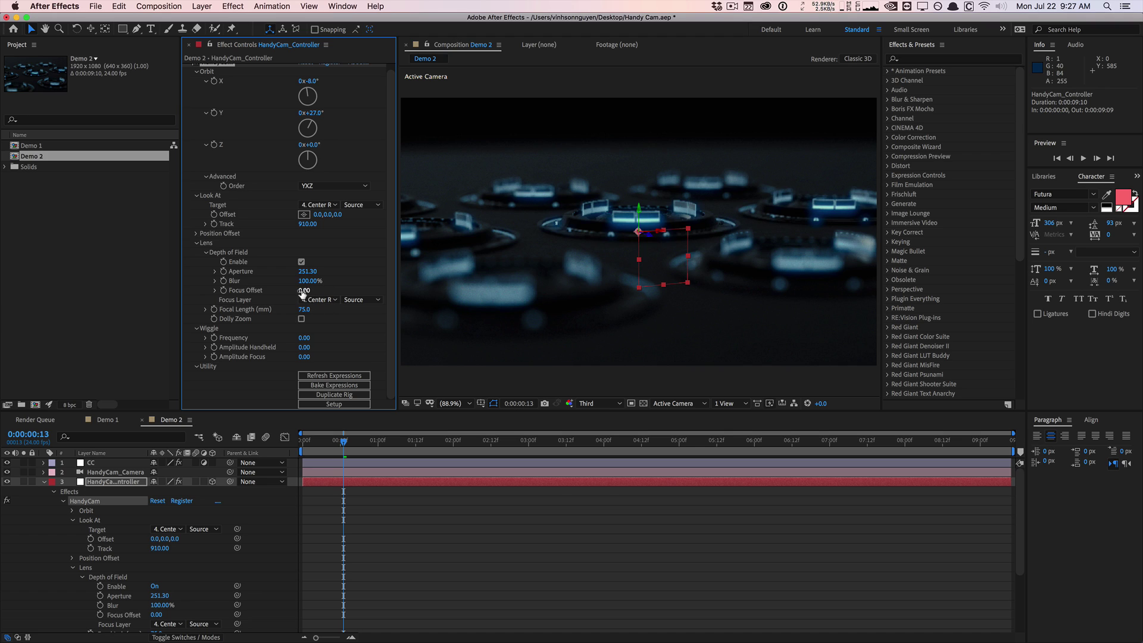
drag(304, 292, 302, 322)
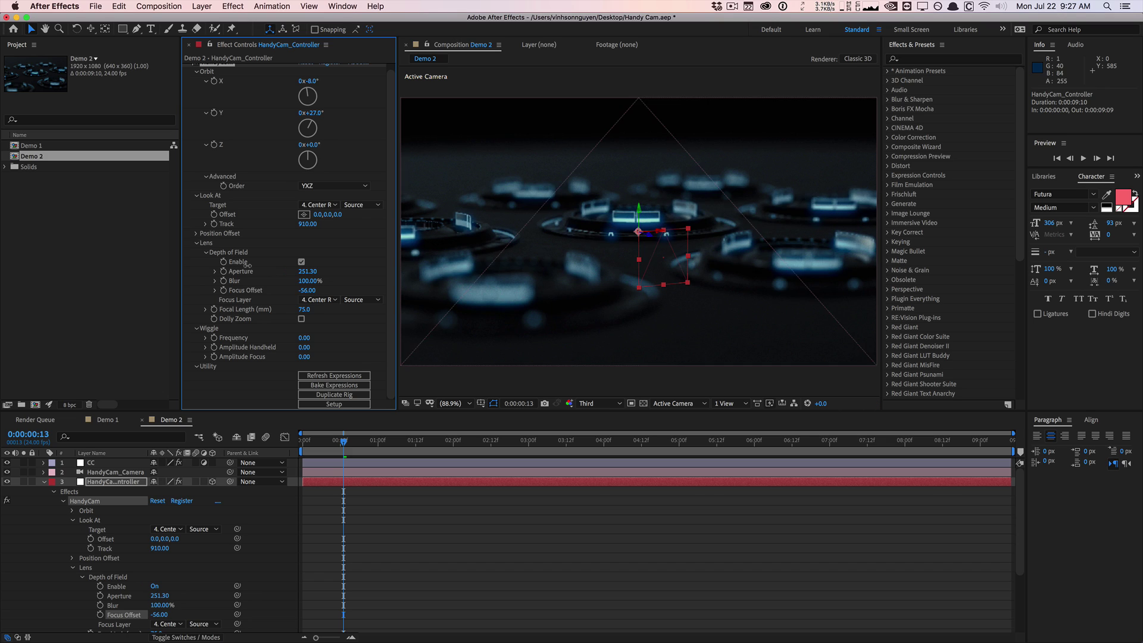
Step: Toggle HandyCam's Dolly Zoom on and off again, and set the Focal Length to 100 mm
click(302, 319)
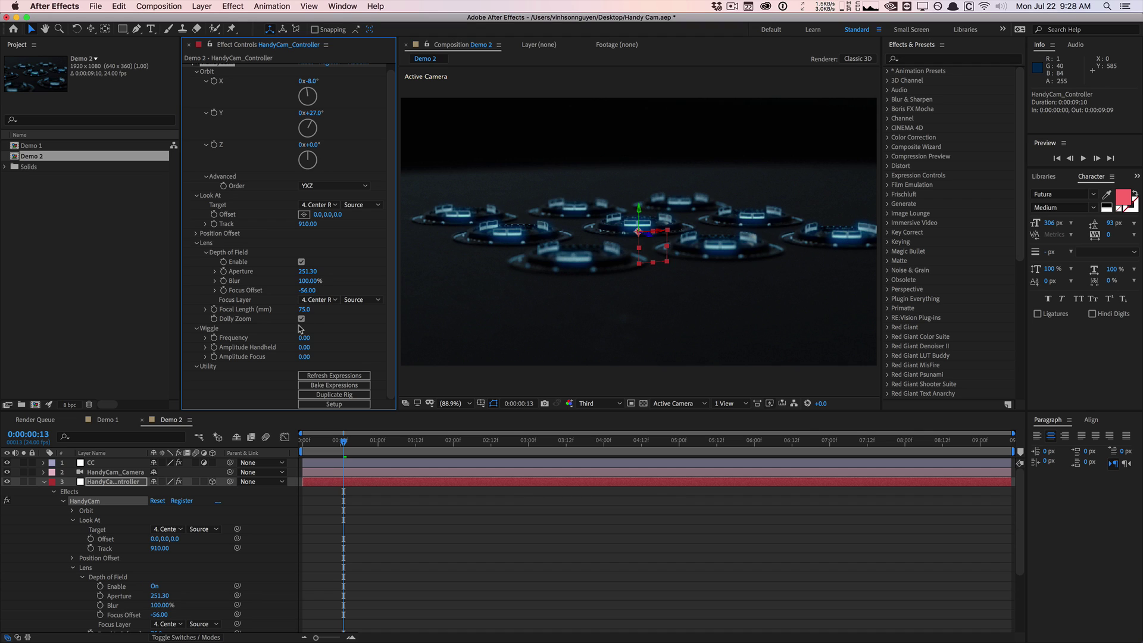
click(301, 320)
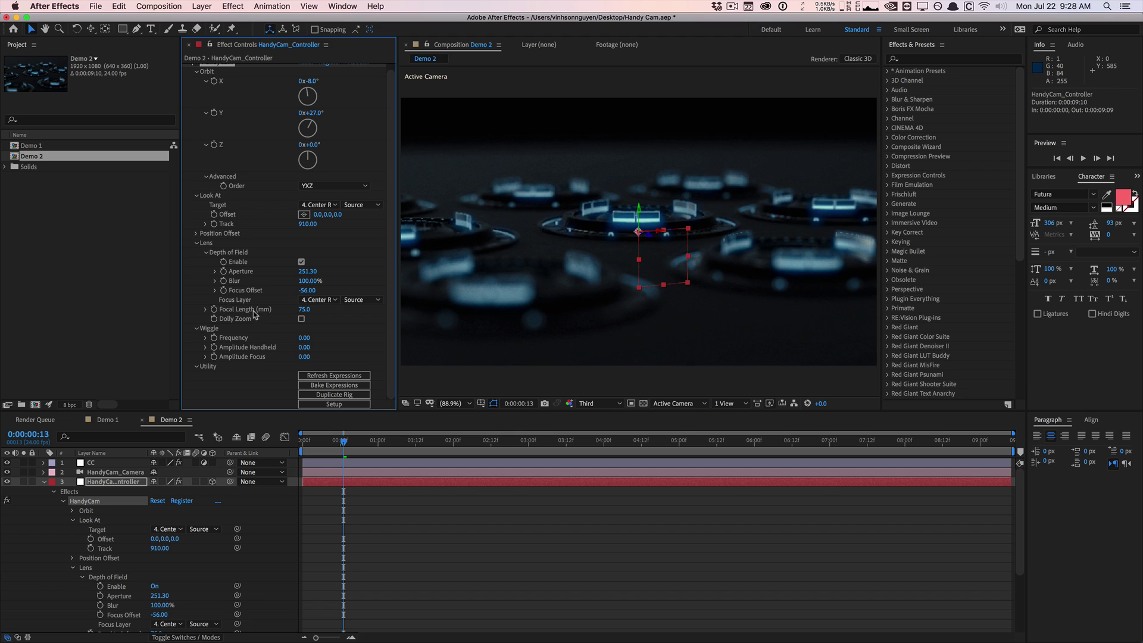
click(304, 310)
text(100)
key(Return)
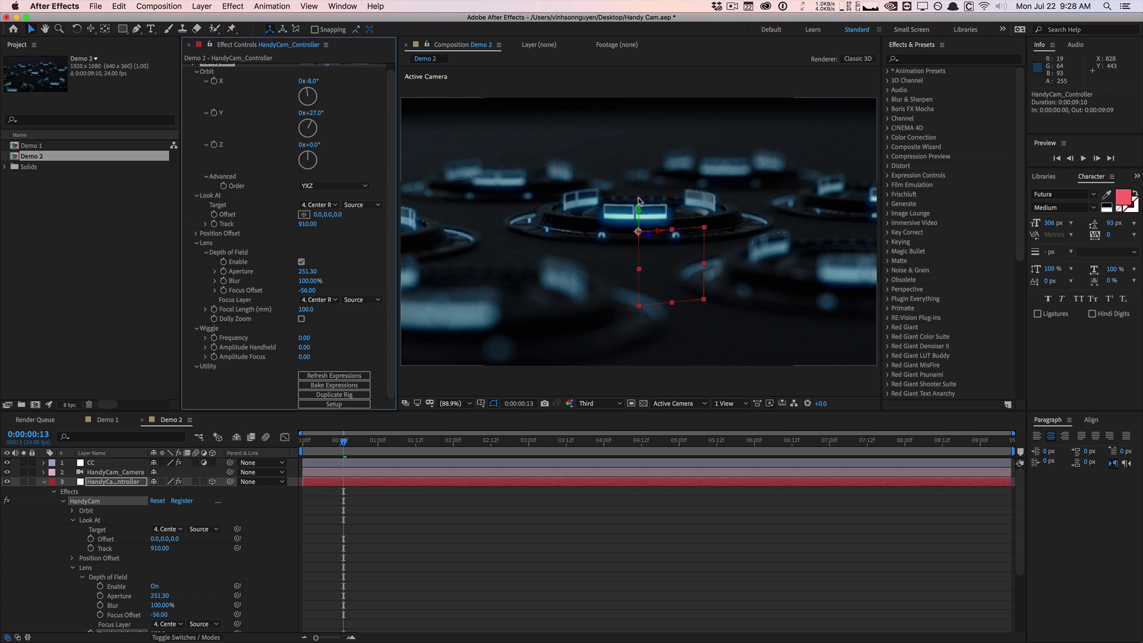
Step: Set HandyCam's Wiggle Frequency to 5 and its Amplitude Focus to 300
click(304, 357)
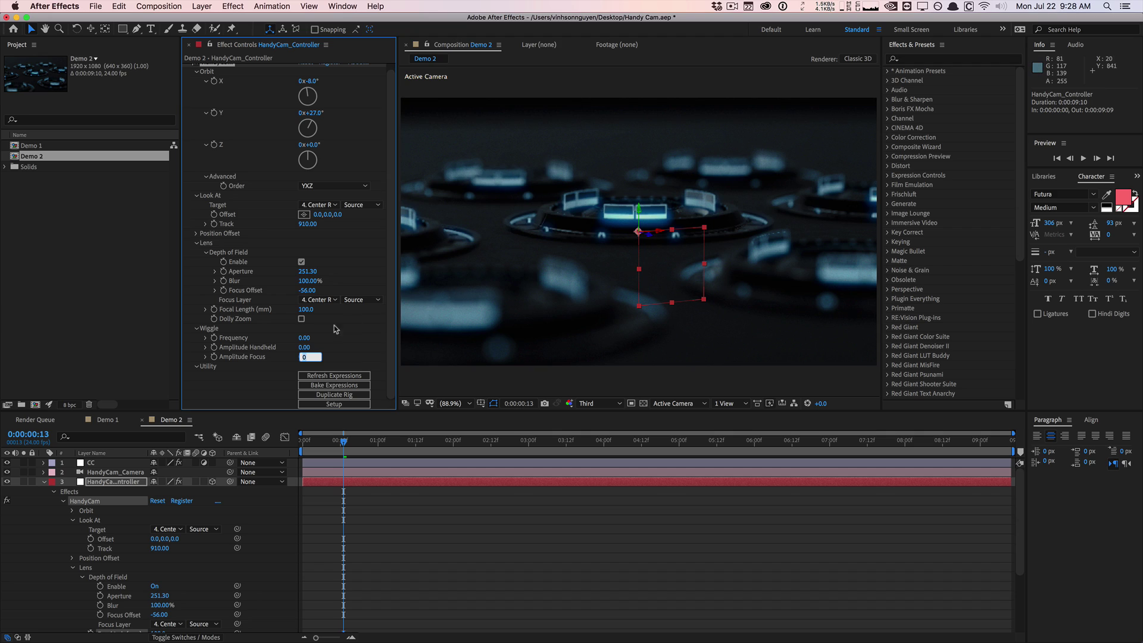
key(shift+Tab)
key(shift+Tab)
text(5)
key(Tab)
key(Tab)
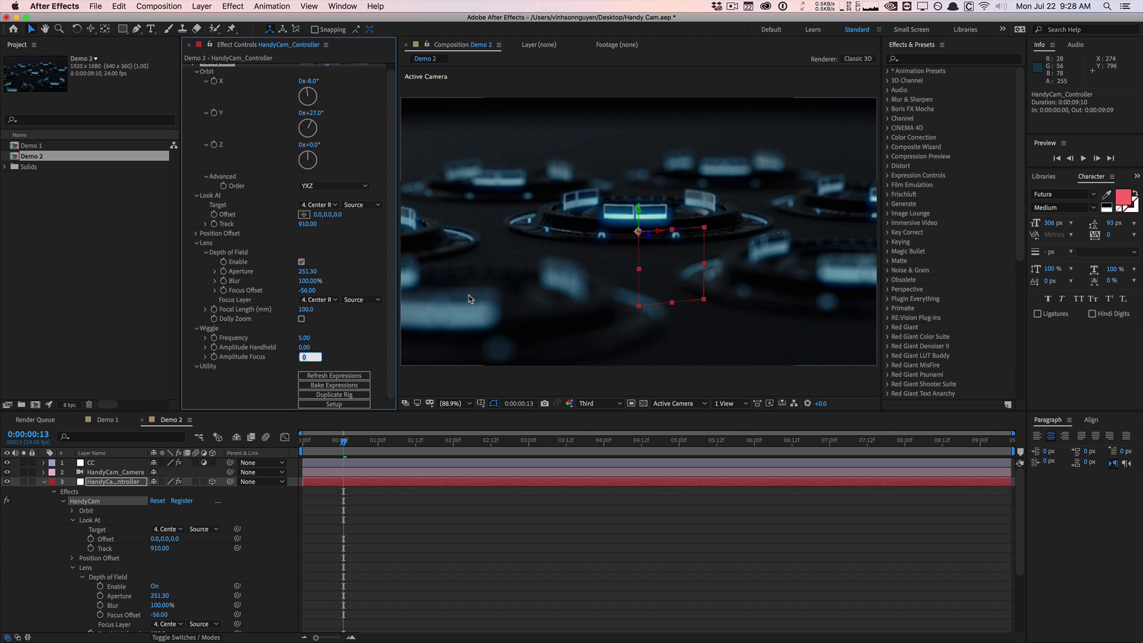
text(300.00)
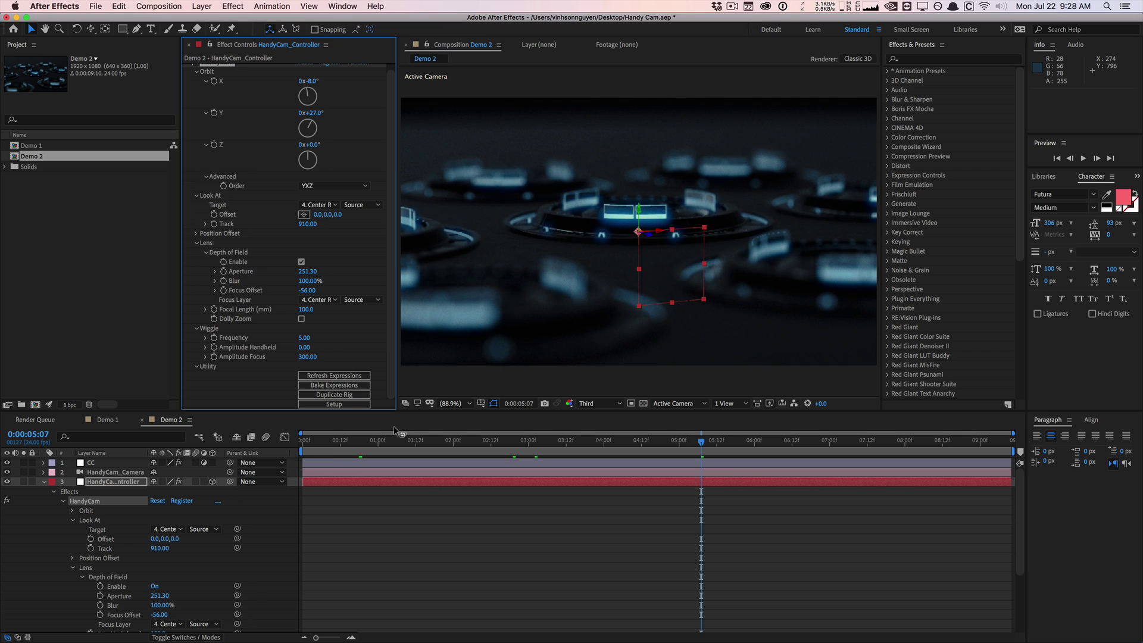
Step: Scrub through the whole Demo 2 timeline to preview the focus wiggle at different times
drag(396, 431, 670, 432)
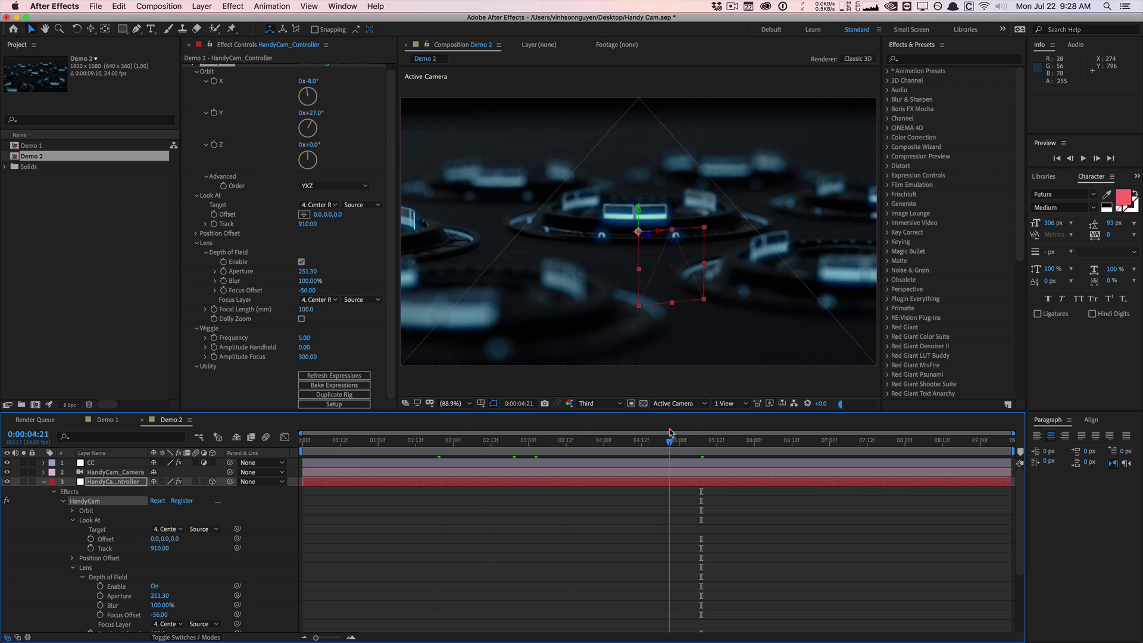
click(850, 432)
key(End)
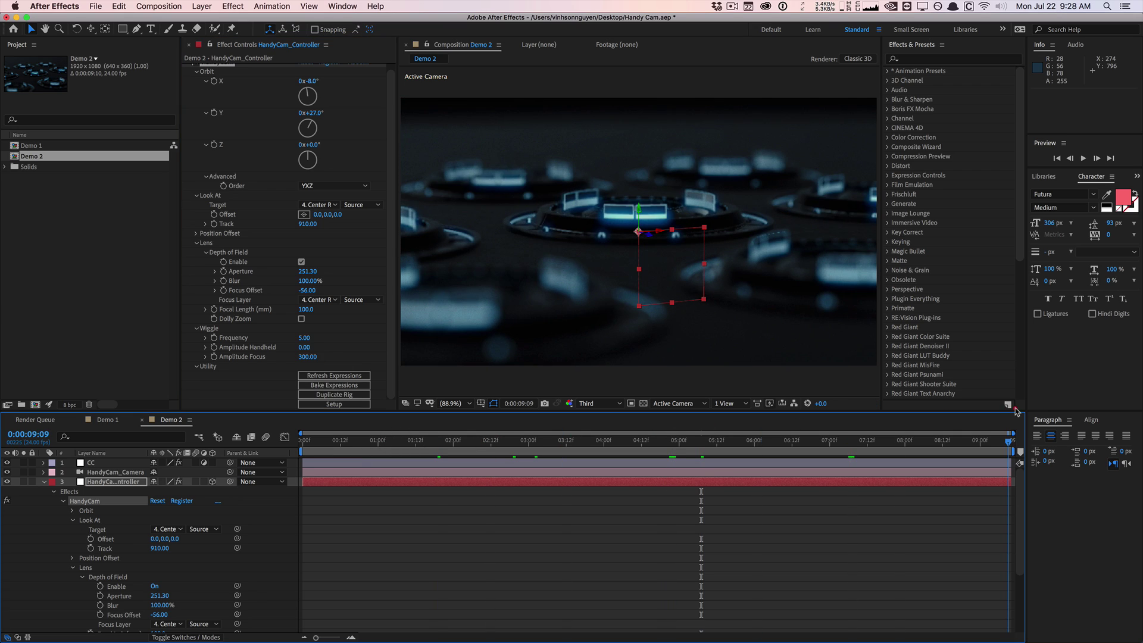
drag(1008, 438, 273, 436)
click(501, 431)
click(733, 434)
click(874, 434)
Step: Try a Wiggle Frequency of 1, and set it back to 0
click(304, 338)
text(1)
key(Return)
click(305, 339)
text(0)
key(Return)
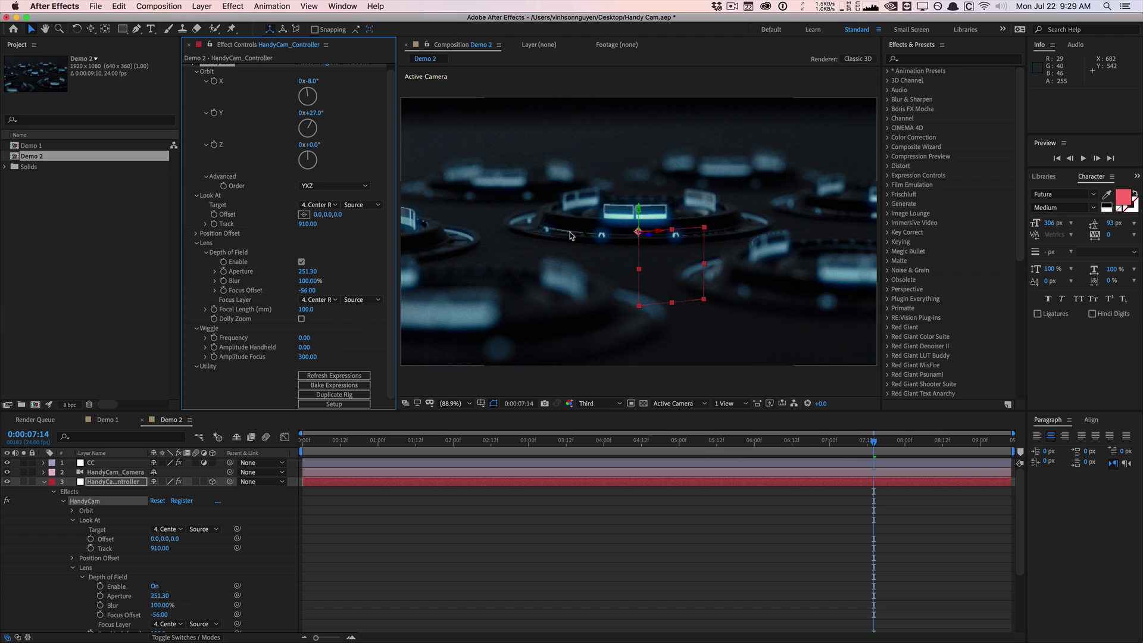
Step: Move to 0:00:01:23 in Demo 2 and review the full set of HandyCam_Controller's effect controls
click(450, 440)
scroll(388, 297, up, 2)
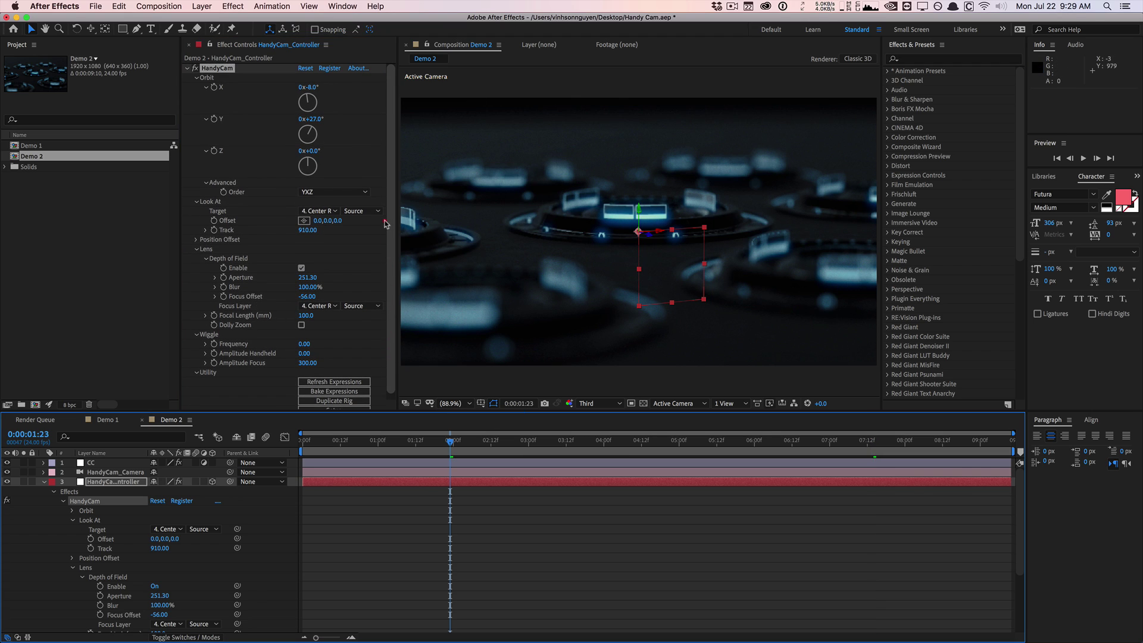
scroll(388, 322, down, 1)
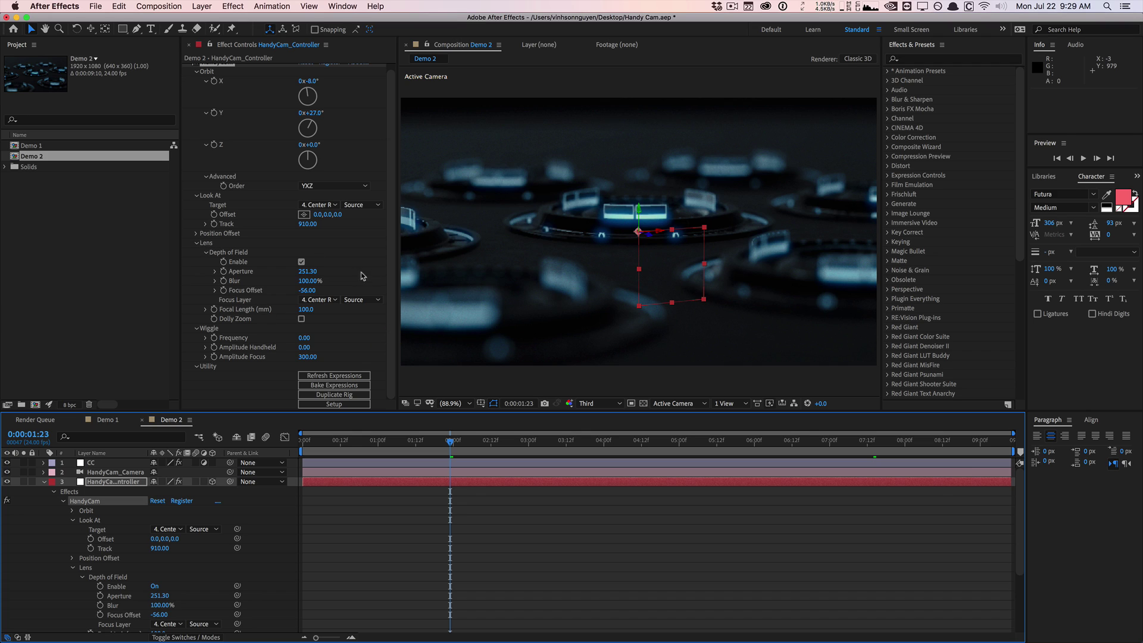
scroll(388, 272, up, 1)
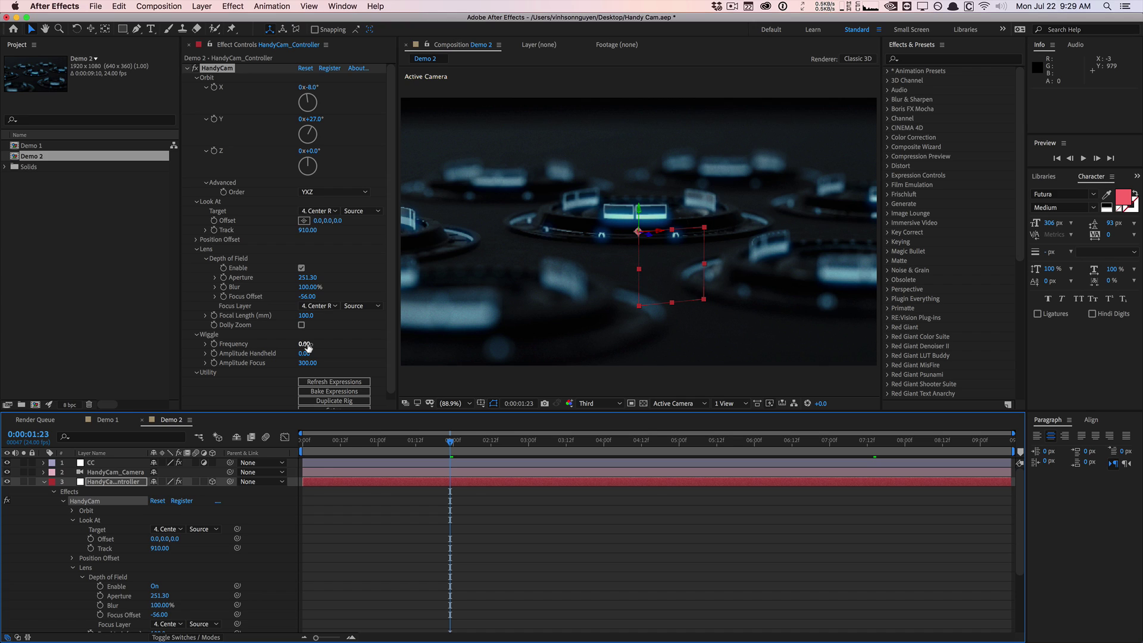
scroll(291, 350, down, 1)
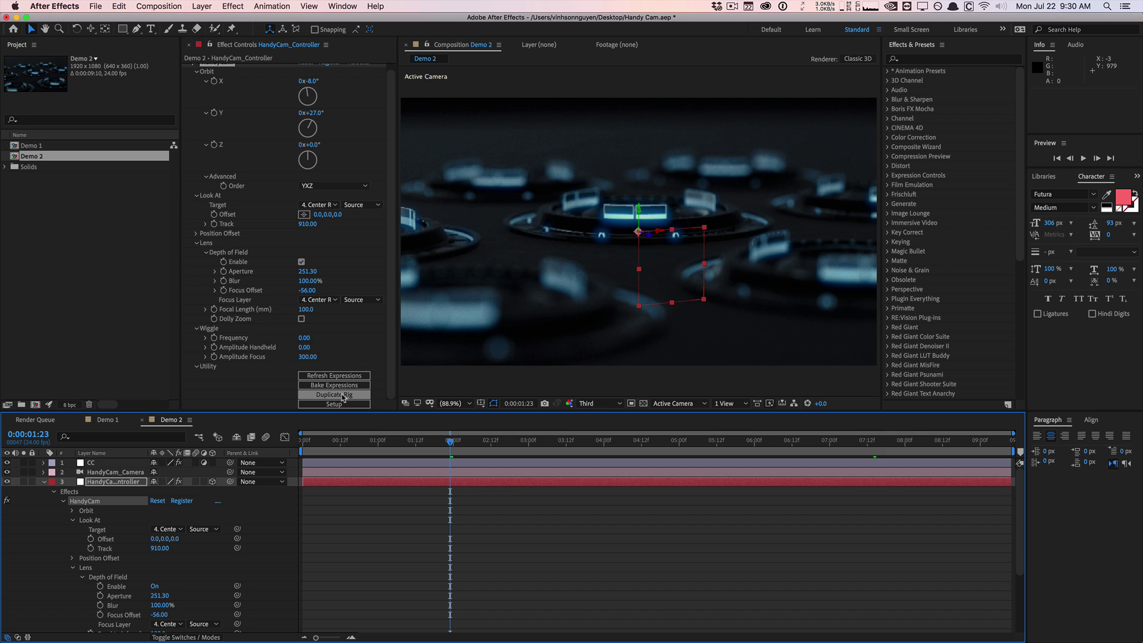
click(122, 472)
click(116, 482)
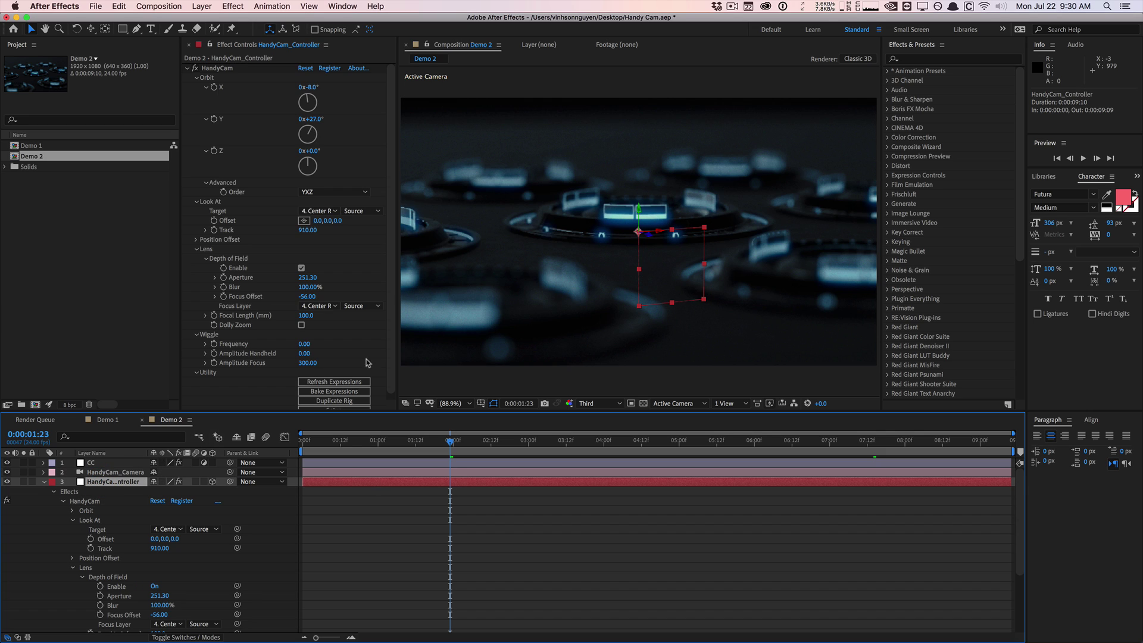
scroll(390, 348, down, 1)
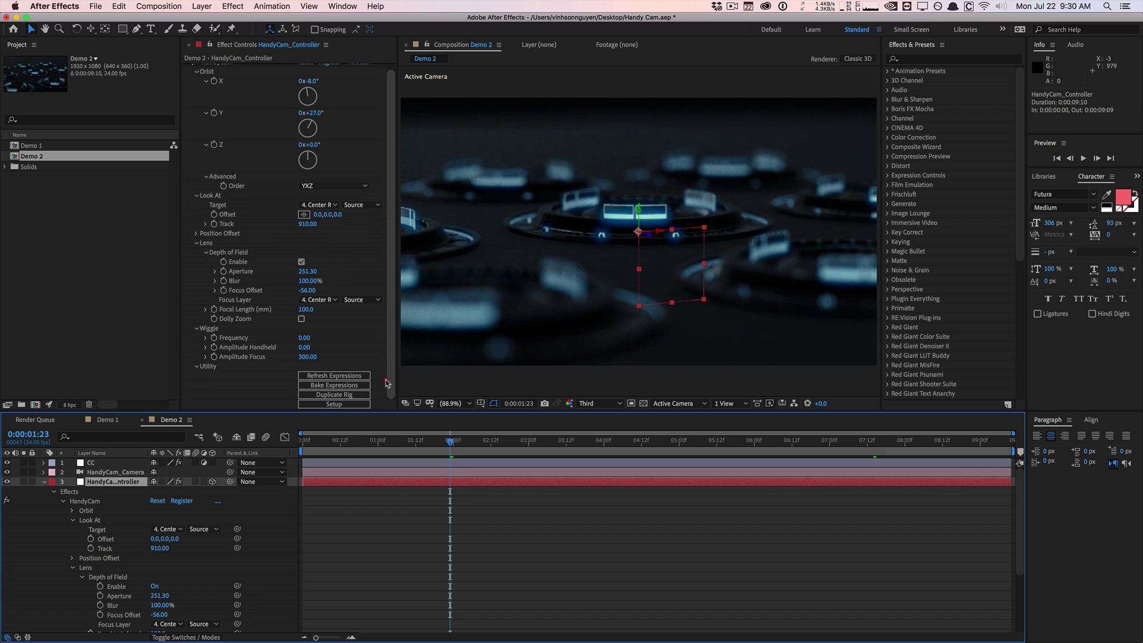
Step: Reveal the expressions on HandyCam_Camera in Demo 2 and scrub through the first two seconds
click(113, 463)
click(113, 472)
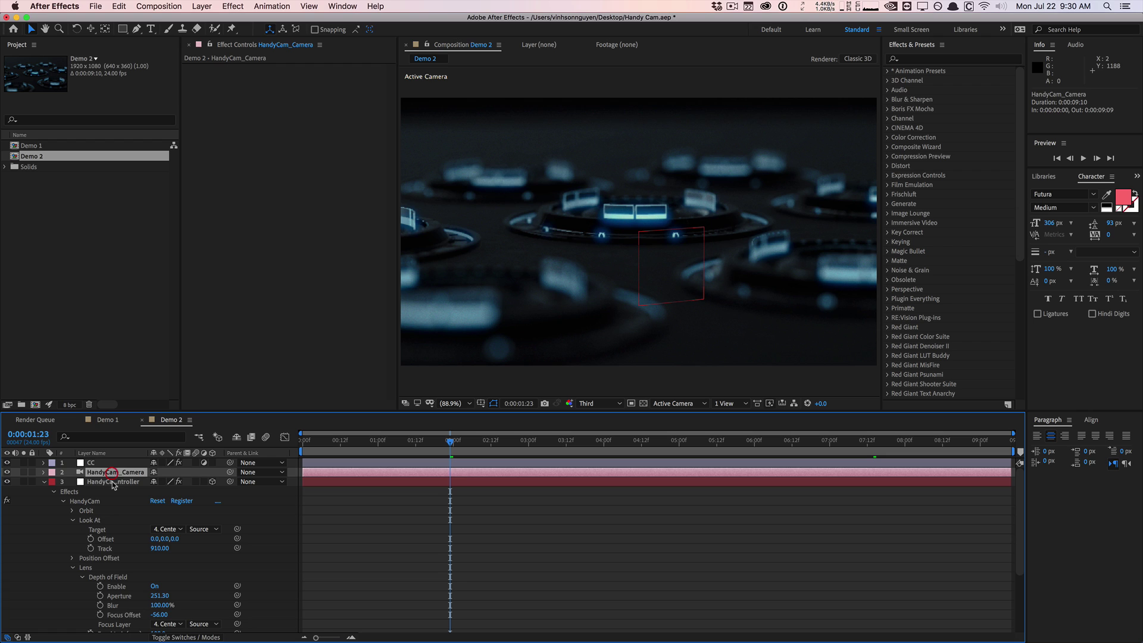
click(113, 482)
click(114, 472)
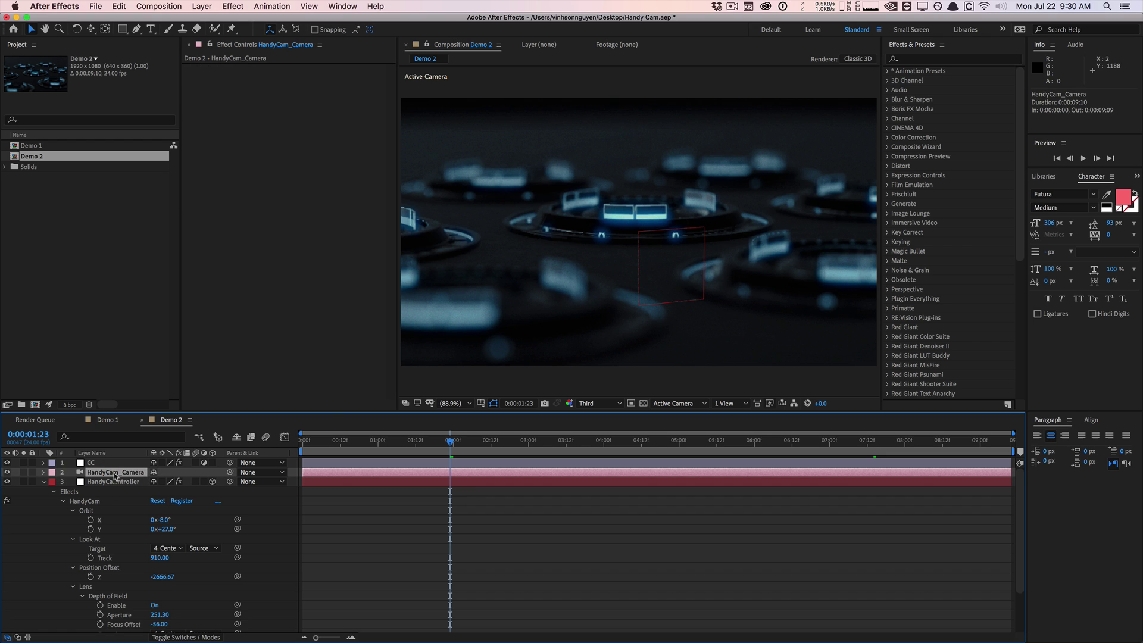
click(105, 482)
click(117, 472)
key(e)
key(e)
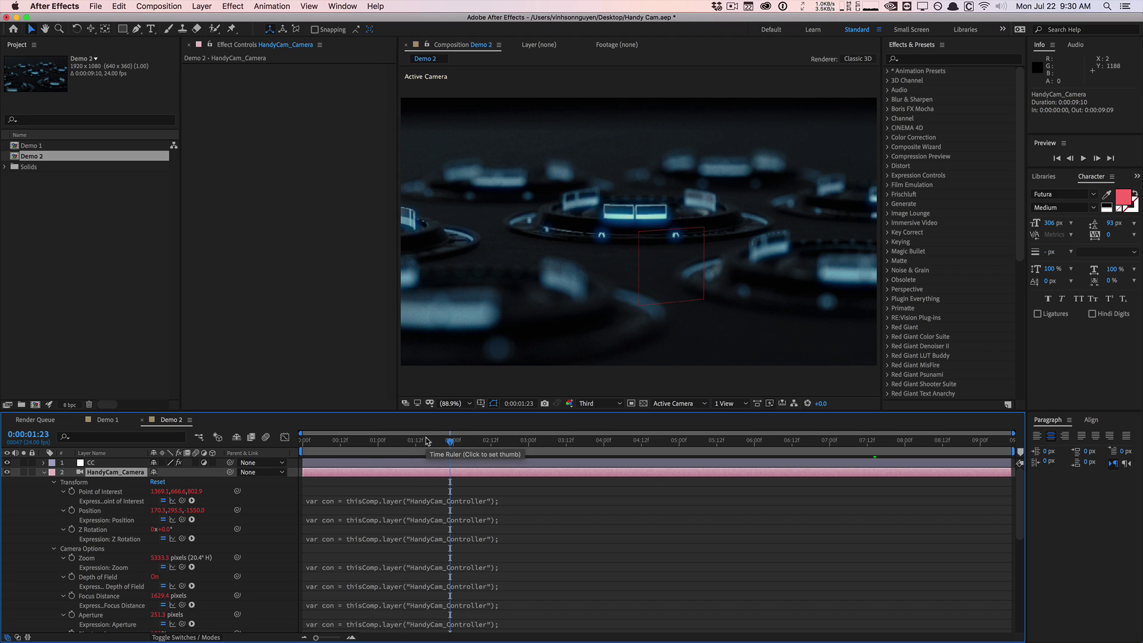
click(382, 441)
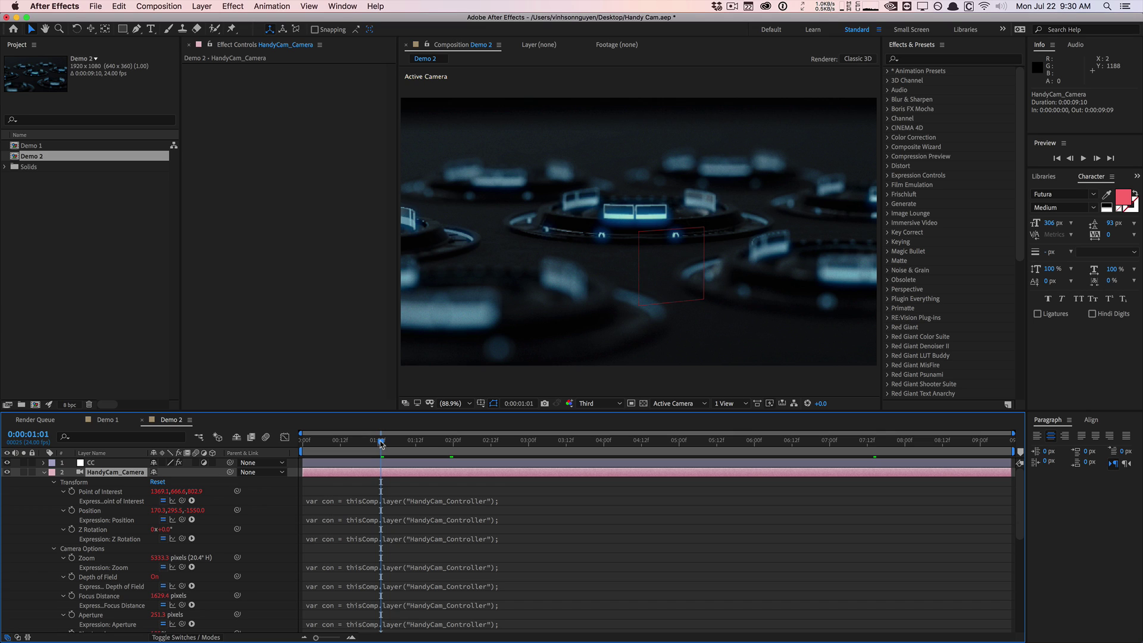
mouse_move(381, 443)
mouse_down()
mouse_move(444, 442)
mouse_move(372, 443)
mouse_up()
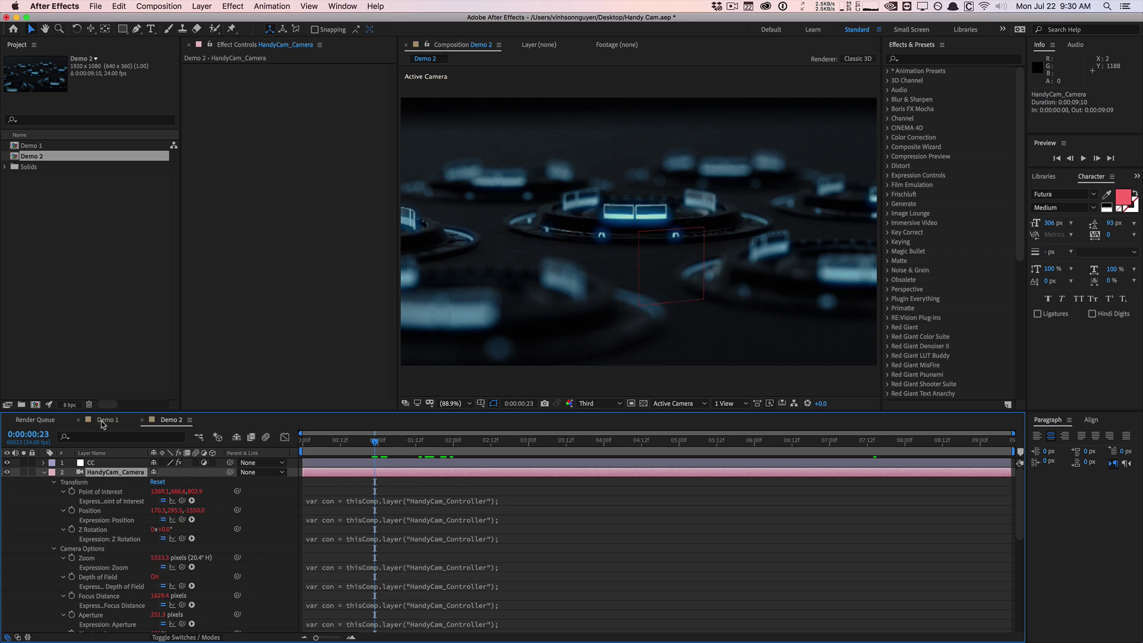
Step: Switch to the Demo 1 composition, reveal HandyCam_Camera's expressions and baked keyframes, and preview several points in time
click(105, 420)
click(113, 464)
key(e)
key(e)
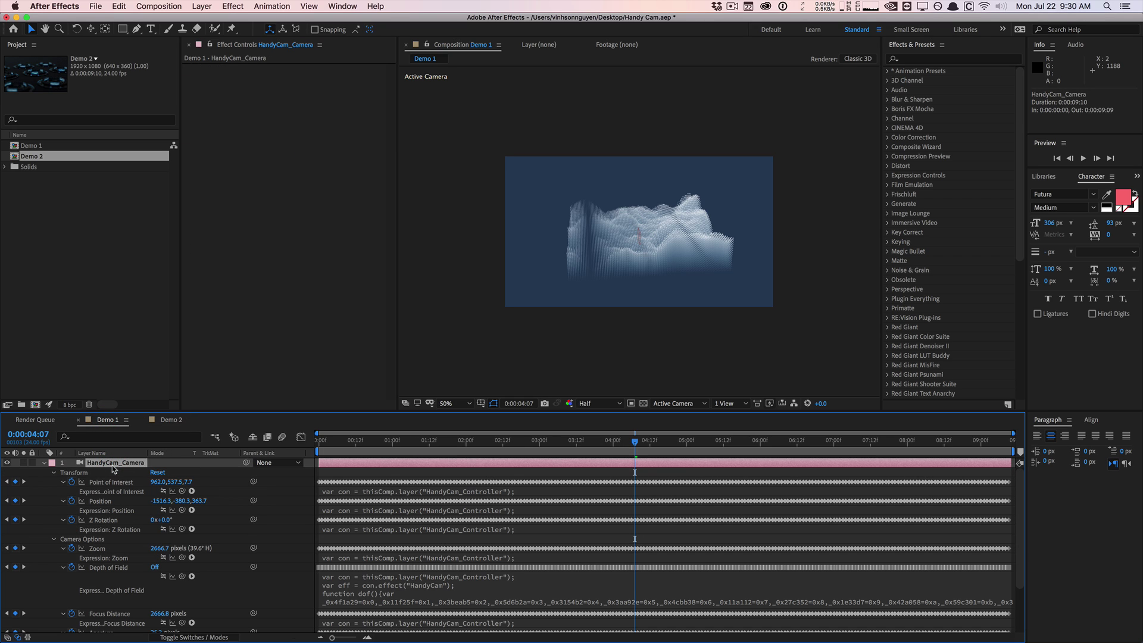
click(568, 442)
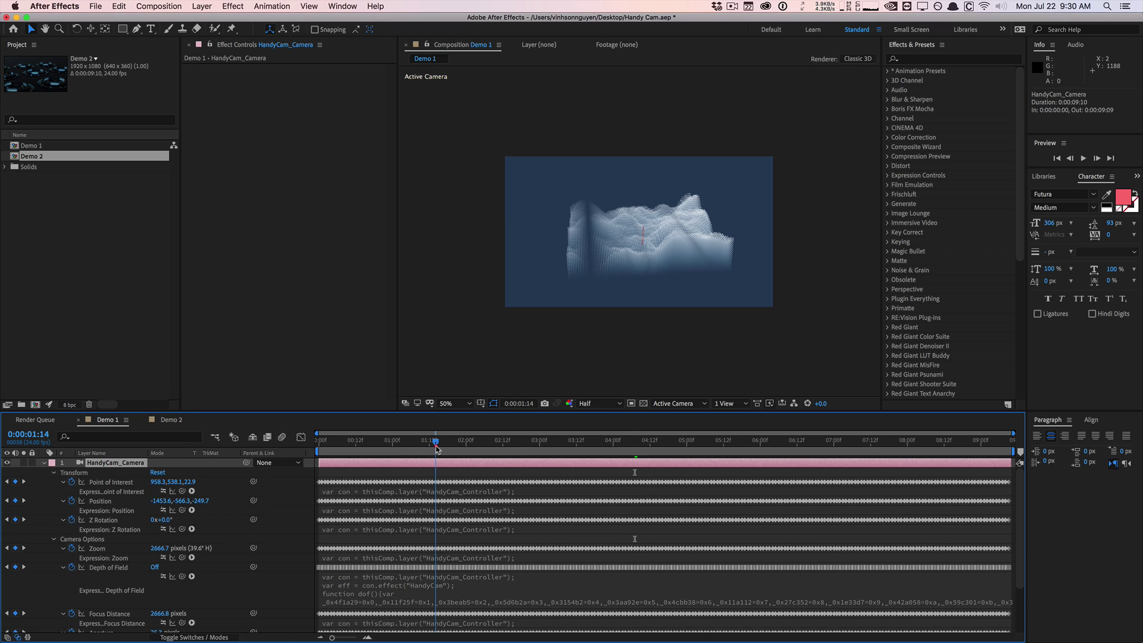
click(718, 441)
Step: Select the HandyCam_Controller layer in Demo 1 and look over the camera's baked keyframes
scroll(426, 467, down, 3)
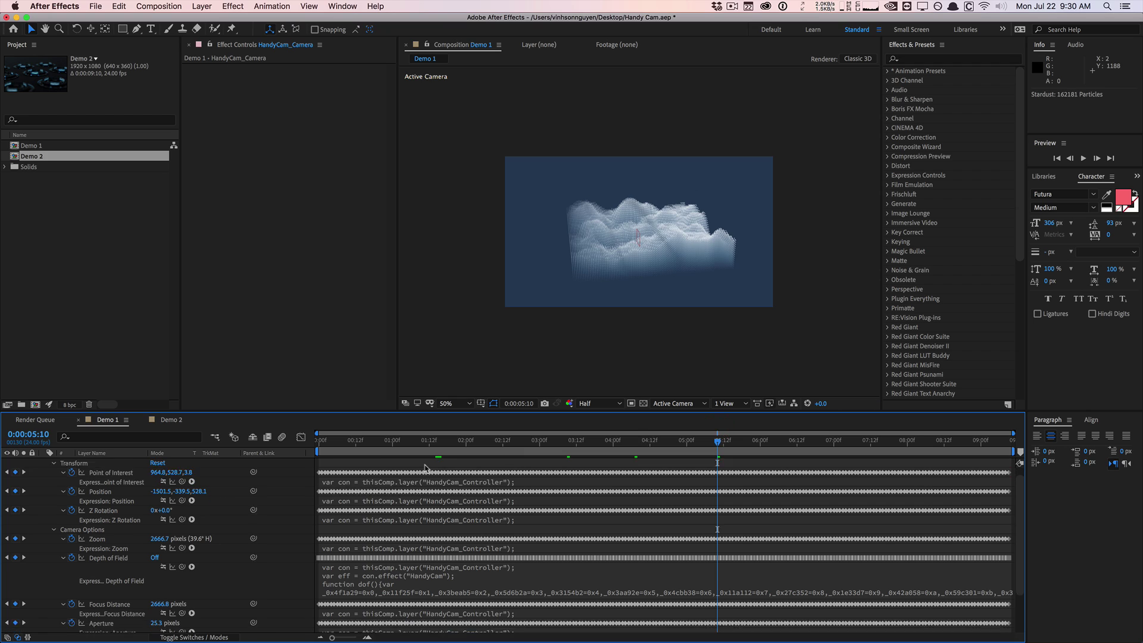
scroll(427, 467, down, 1)
click(113, 609)
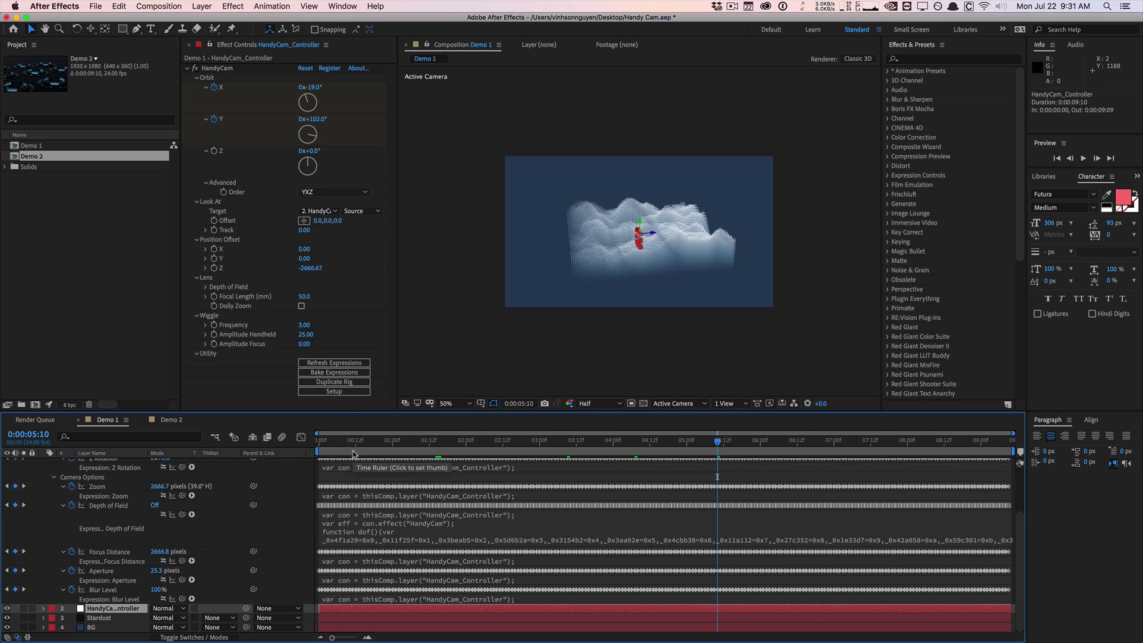
scroll(405, 510, up, 3)
scroll(405, 510, down, 3)
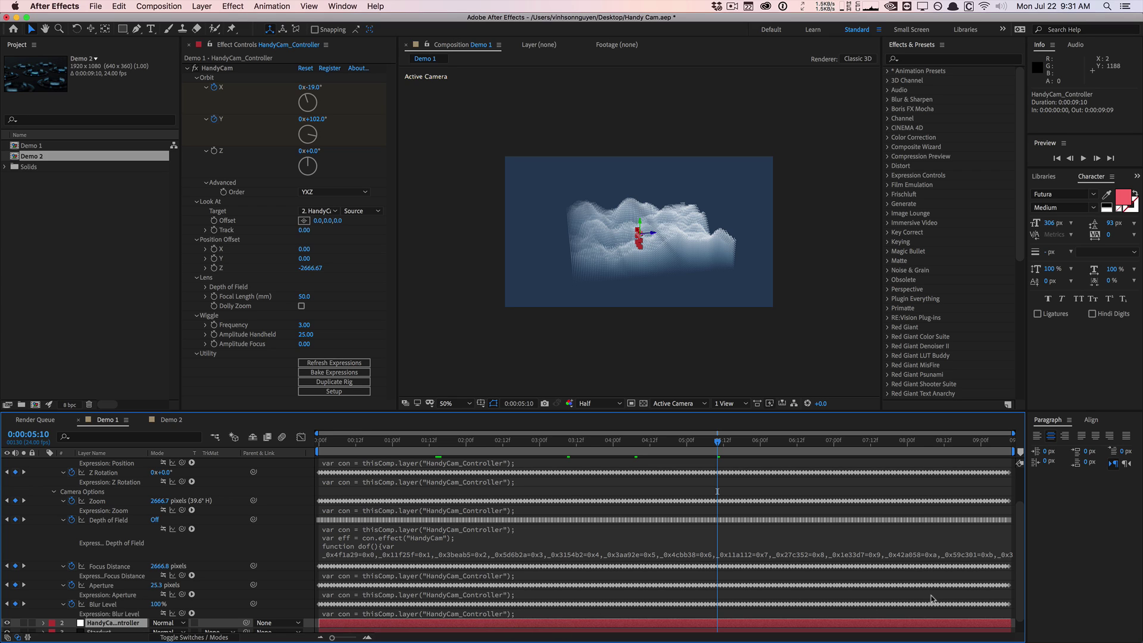
Step: Scrub Demo 1 from its first frame, finish at 0:00:06:11, and collapse HandyCam_Camera's properties
key(Home)
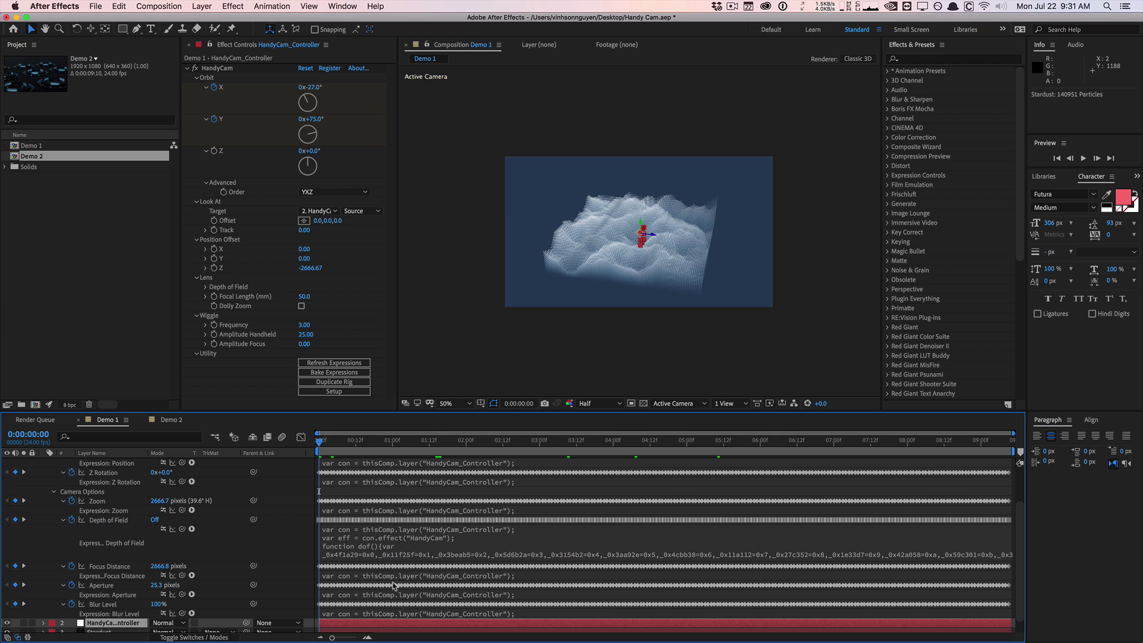
drag(399, 446, 500, 444)
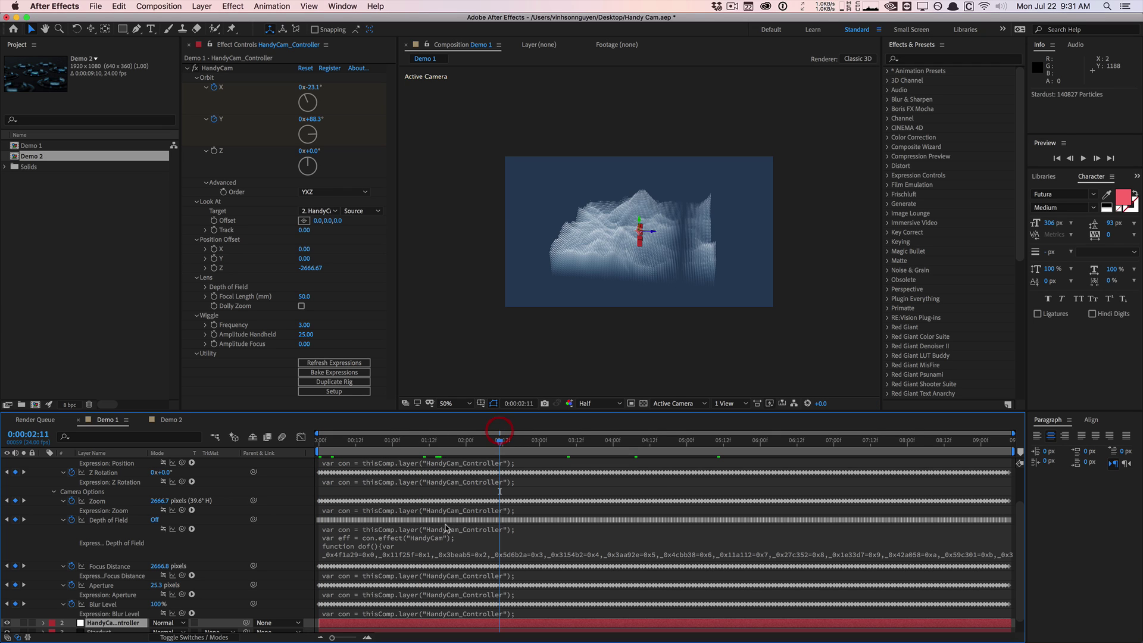
scroll(446, 528, up, 3)
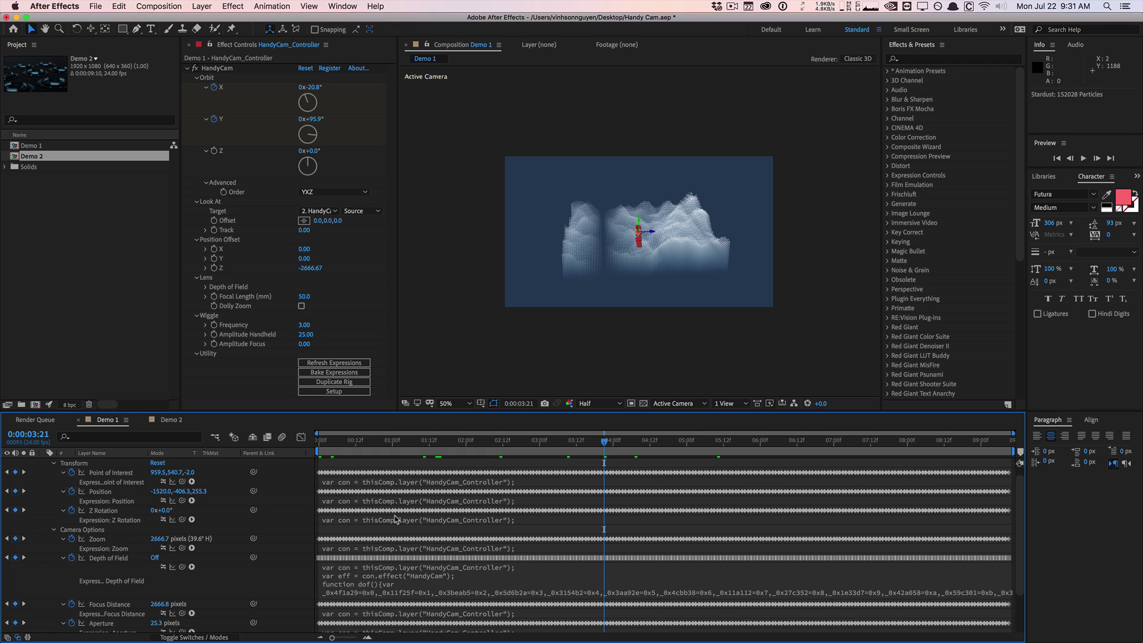
click(405, 445)
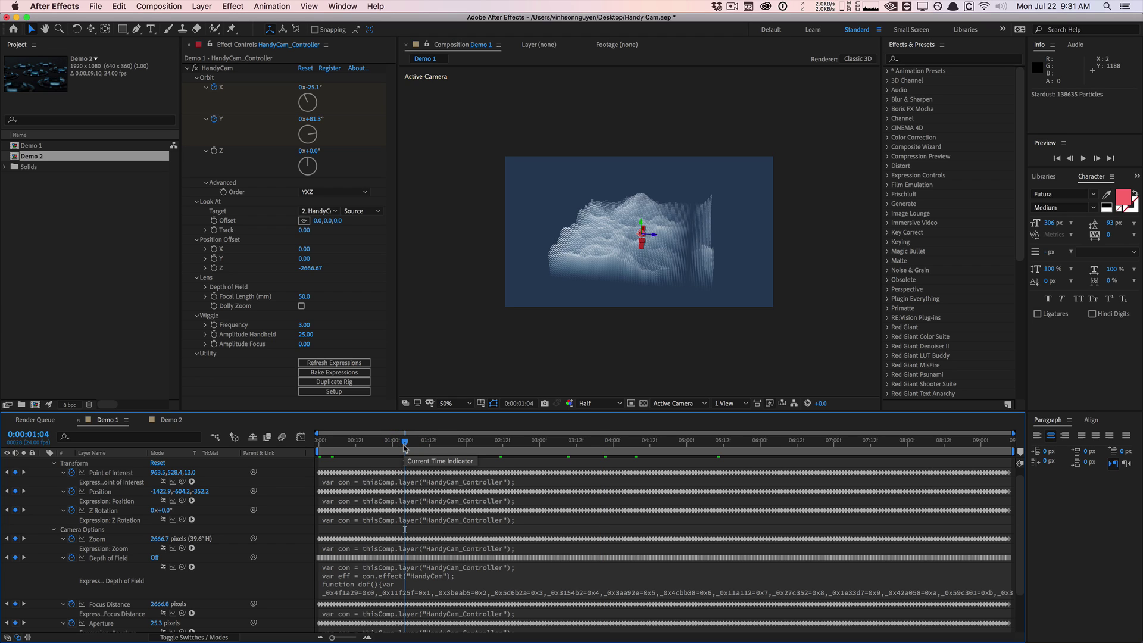
click(356, 443)
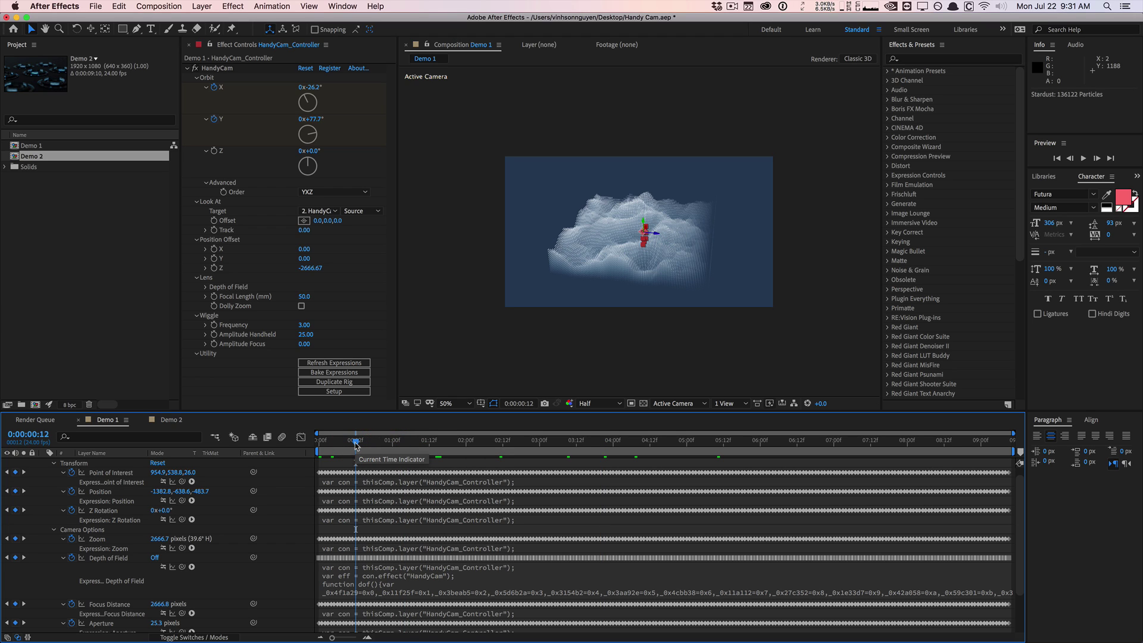
click(794, 444)
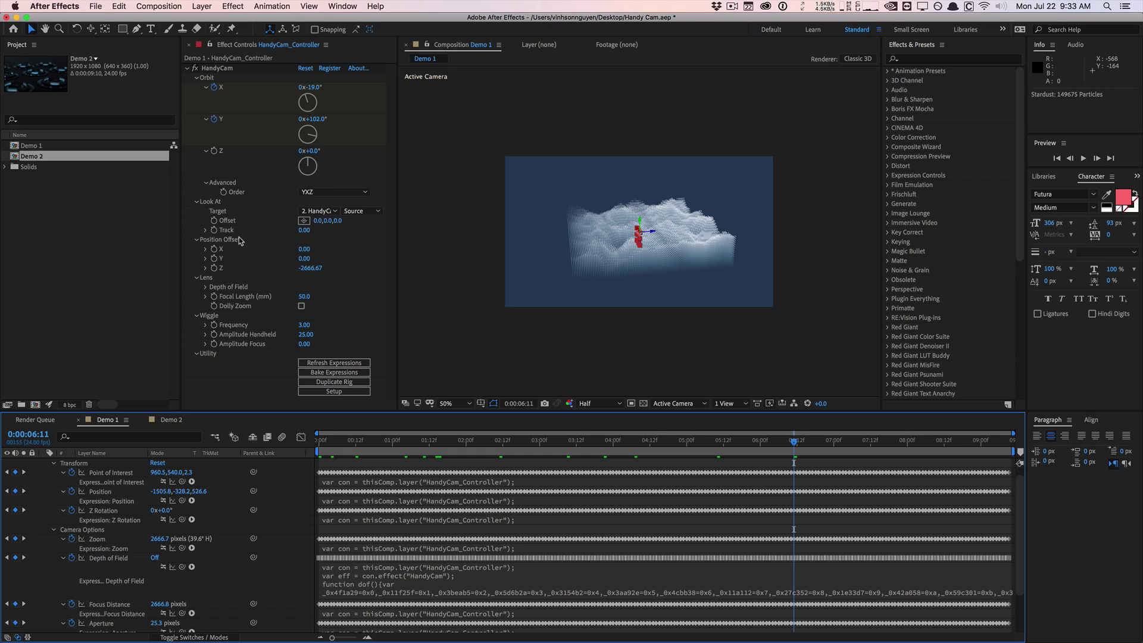
scroll(259, 471, up, 1)
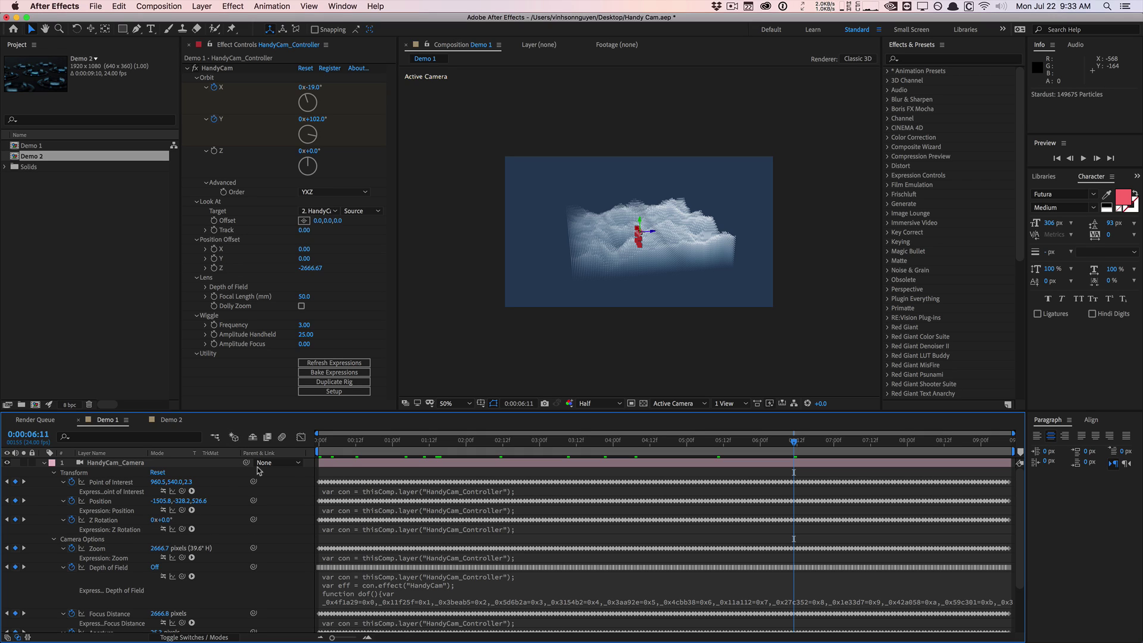
click(44, 463)
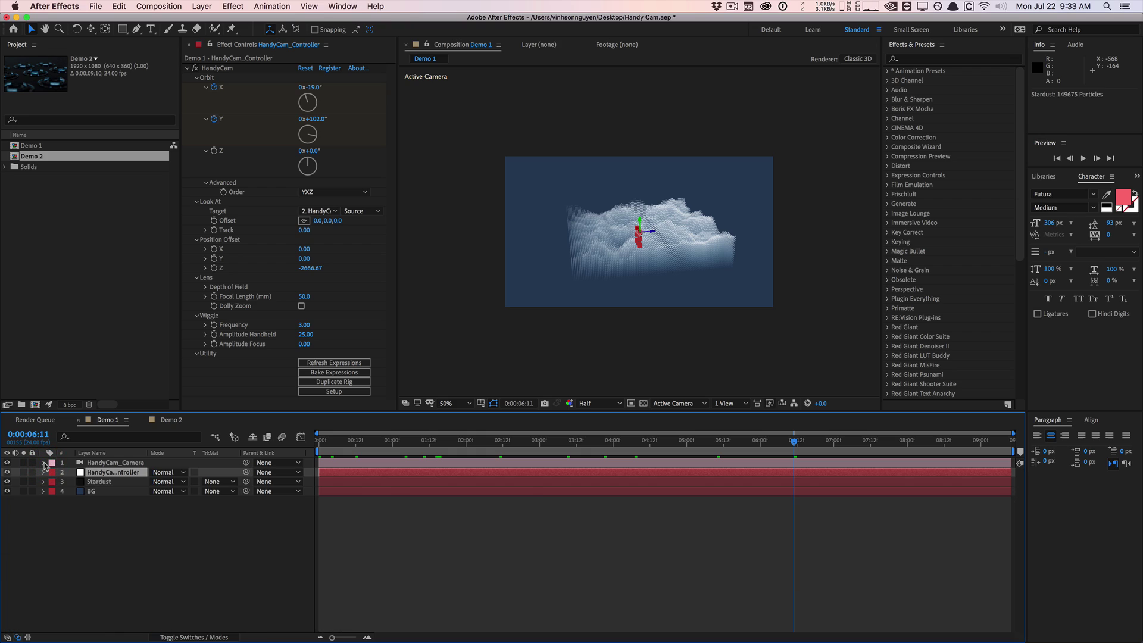